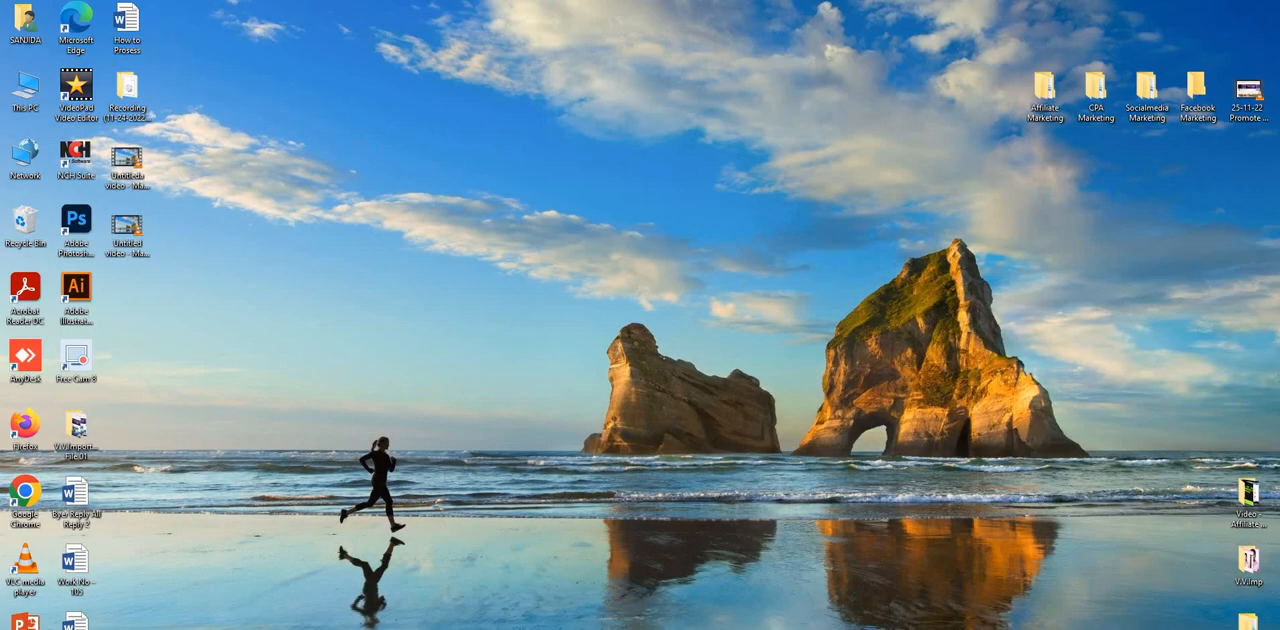
- Open the Affiliate Marketing desktop folder, maximize it, and open the "L. Work No – 2050 - OK -20 Post" subfolder
double_click(1045, 92)
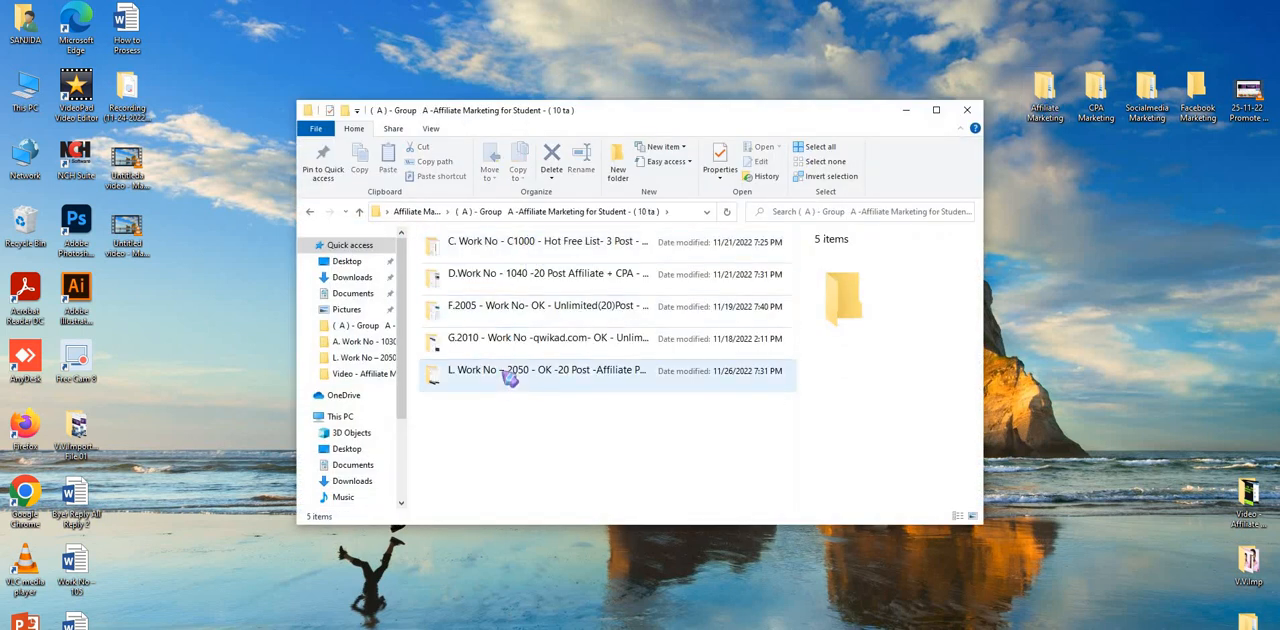
left_click(936, 110)
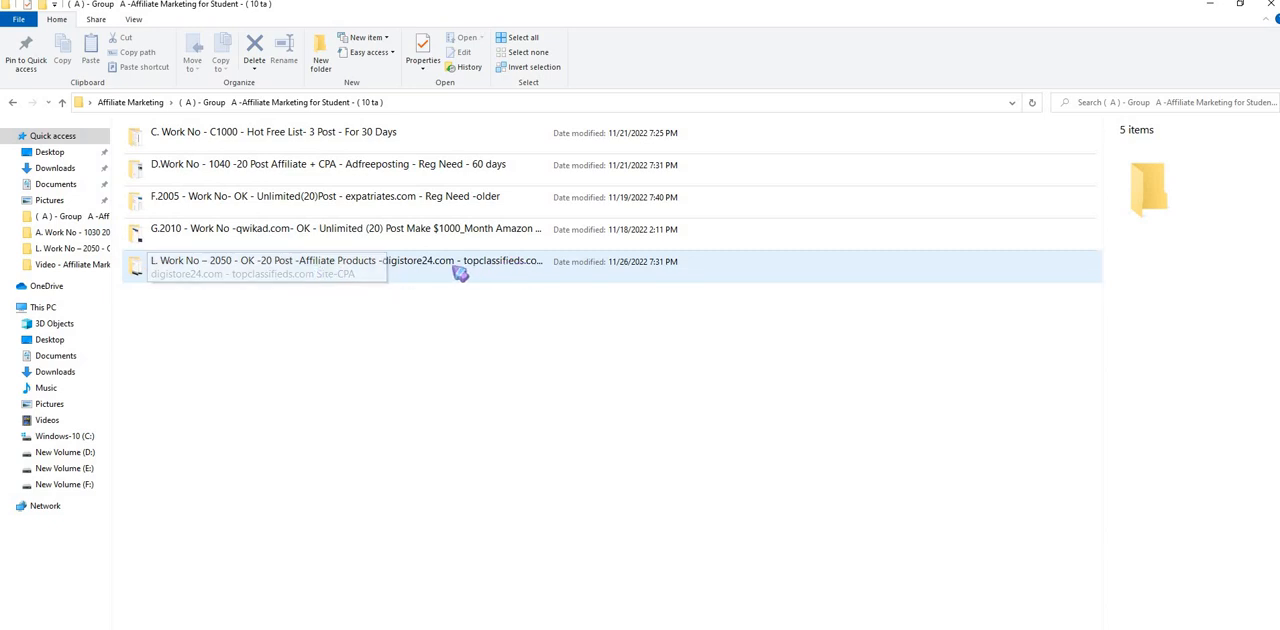
double_click(347, 268)
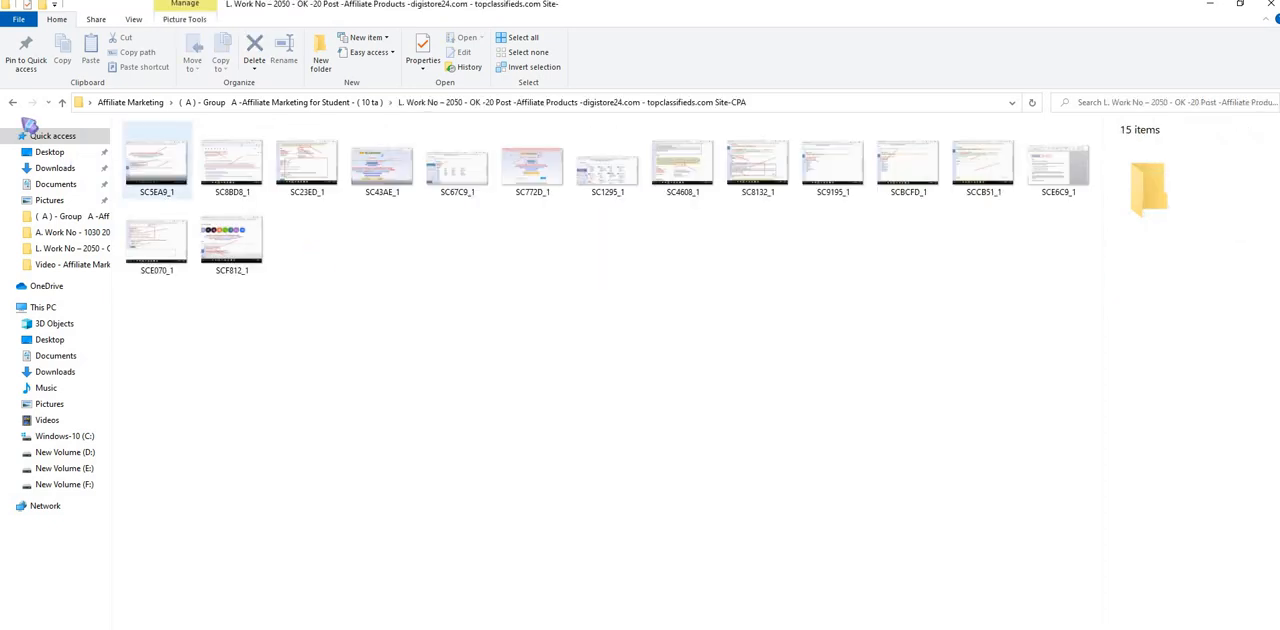
- Open the first screenshot and page through all the tutorial screenshots in the folder
left_click(158, 178)
double_click(158, 178)
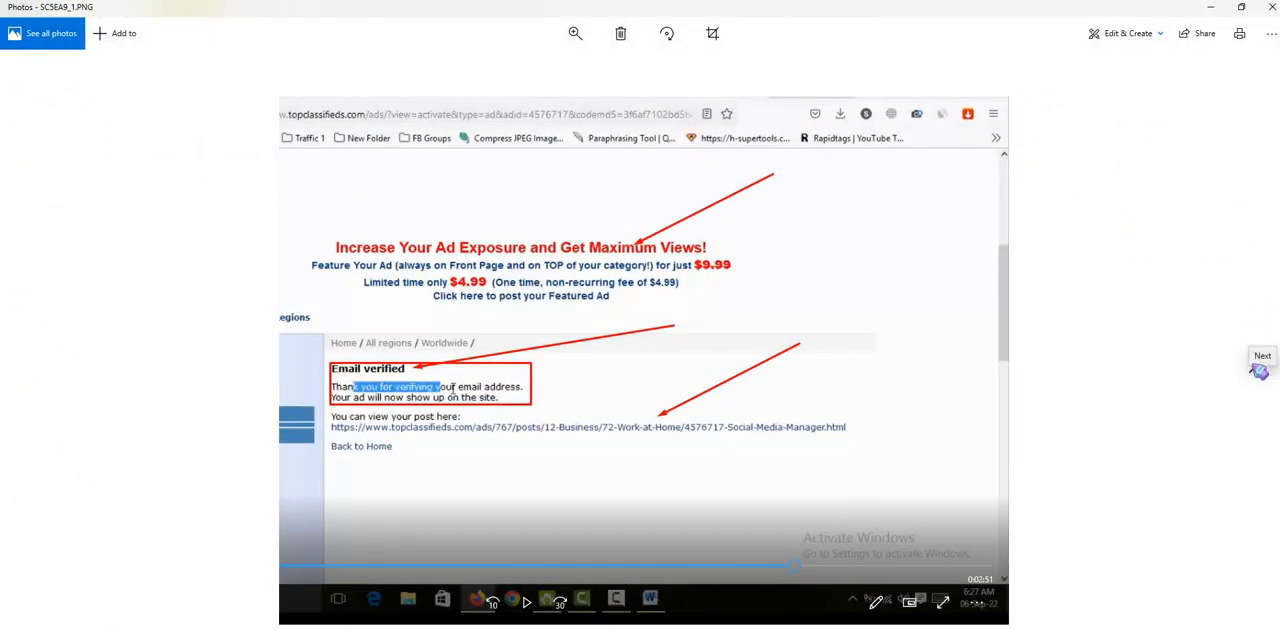
left_click(1256, 362)
left_click(1256, 362)
left_click(1257, 364)
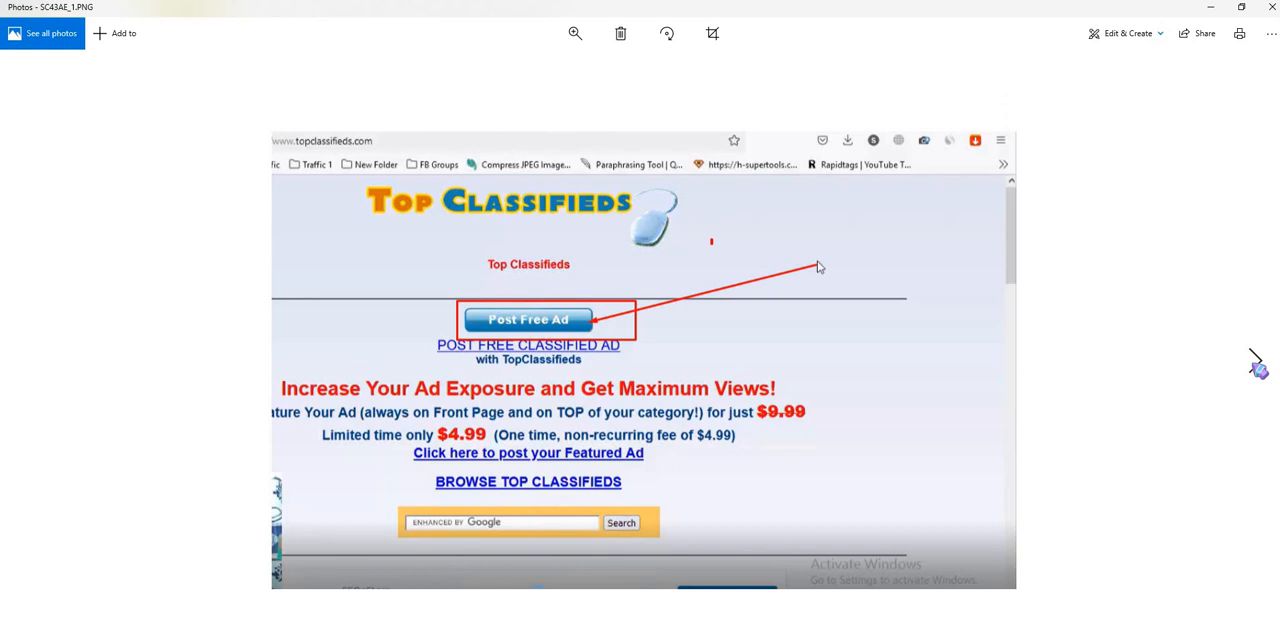
left_click(1257, 364)
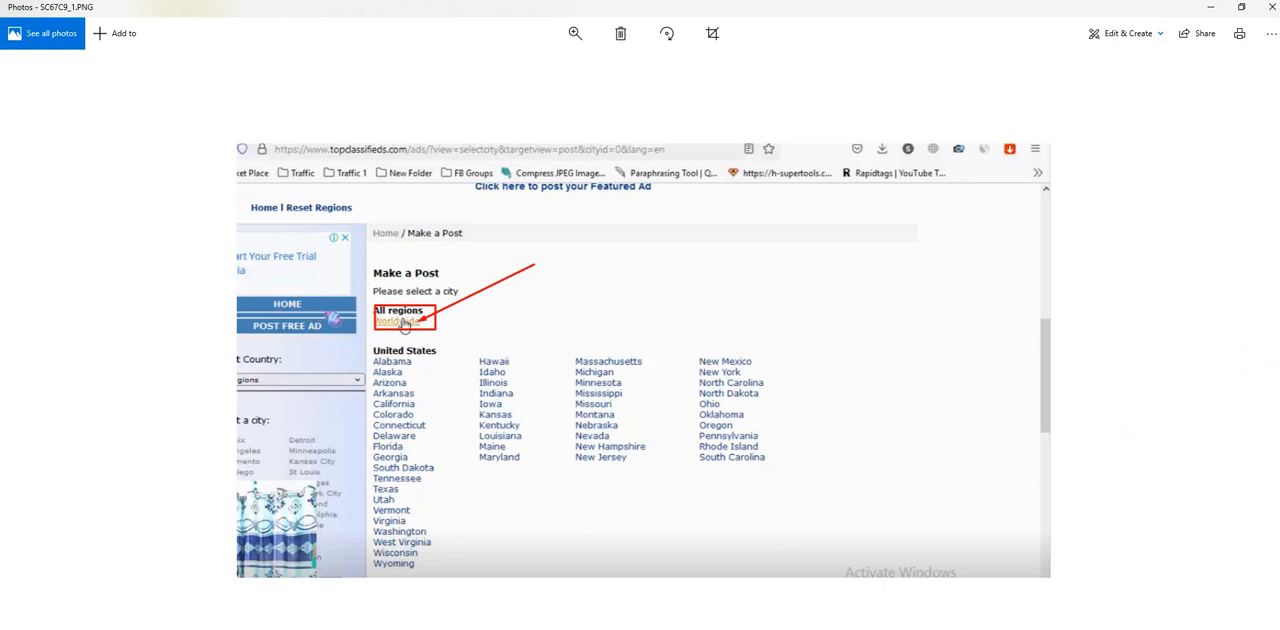
left_click(1262, 363)
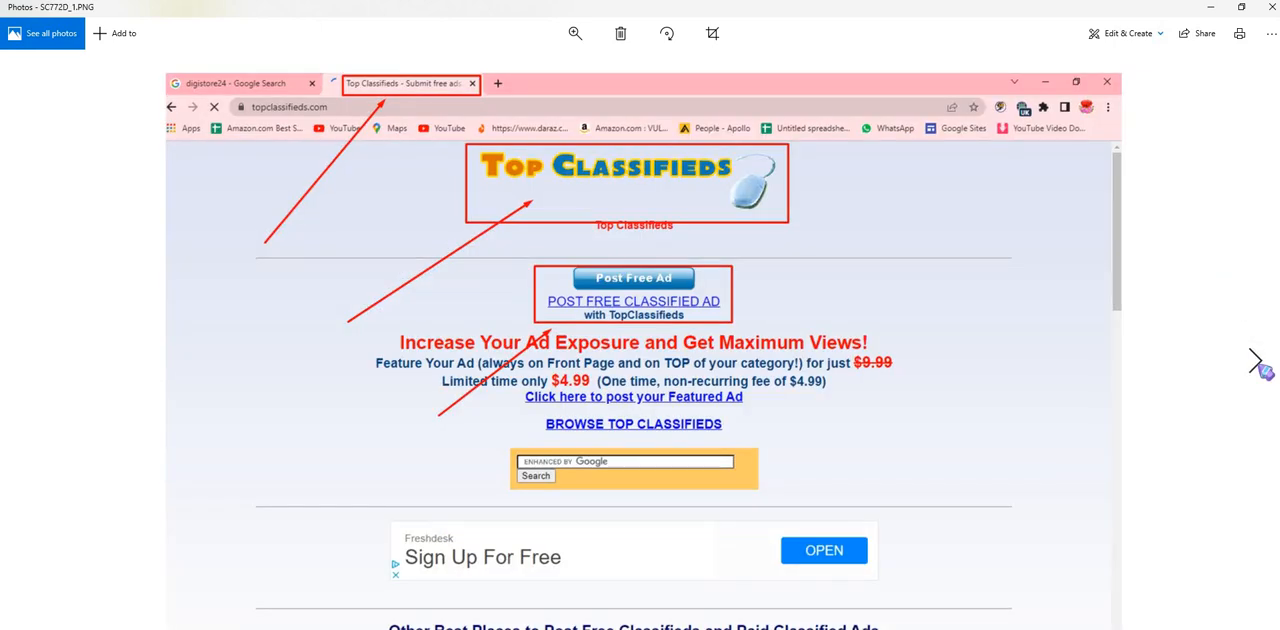
left_click(1262, 364)
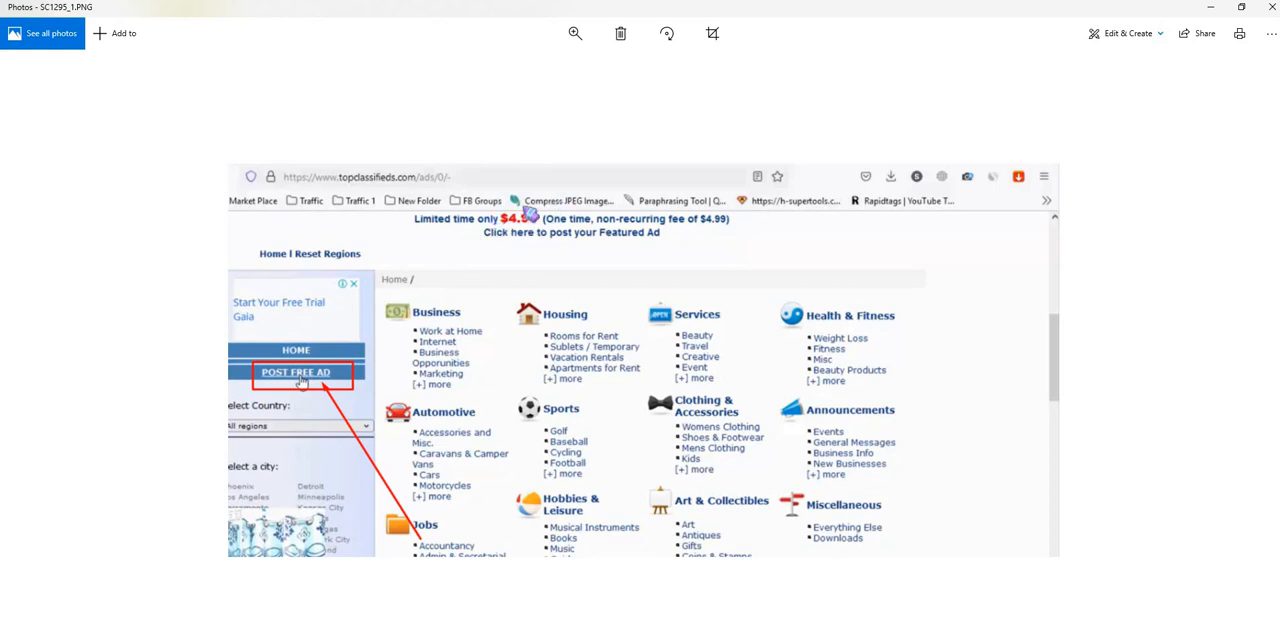
left_click(1257, 362)
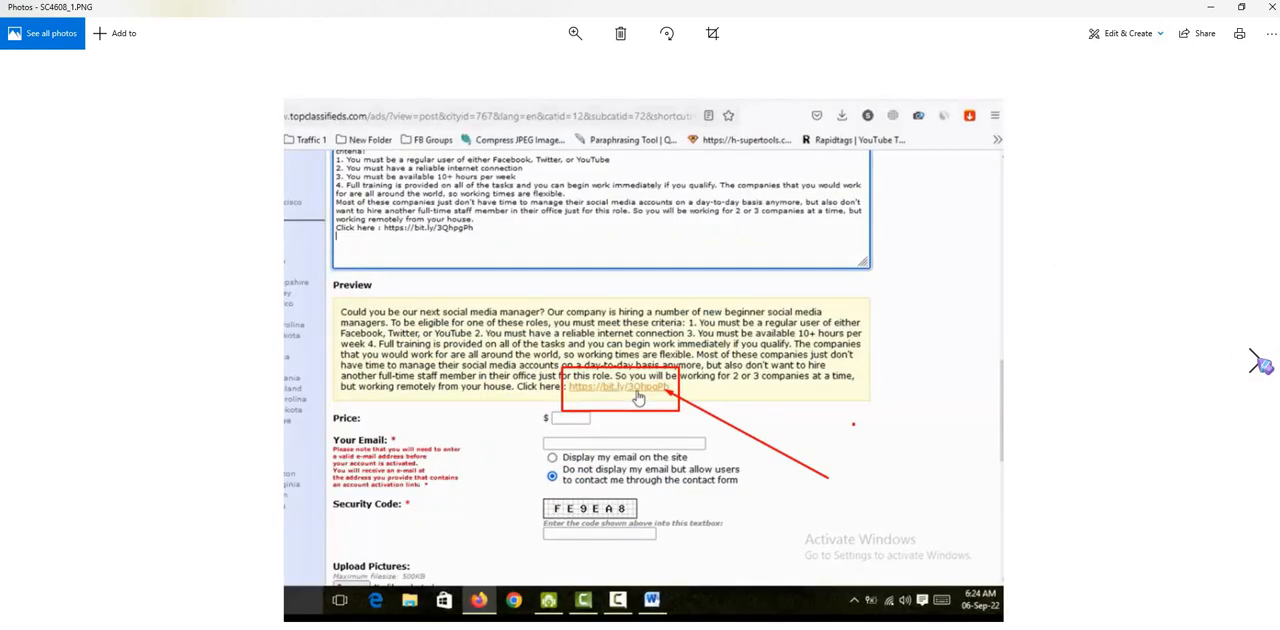
left_click(1257, 362)
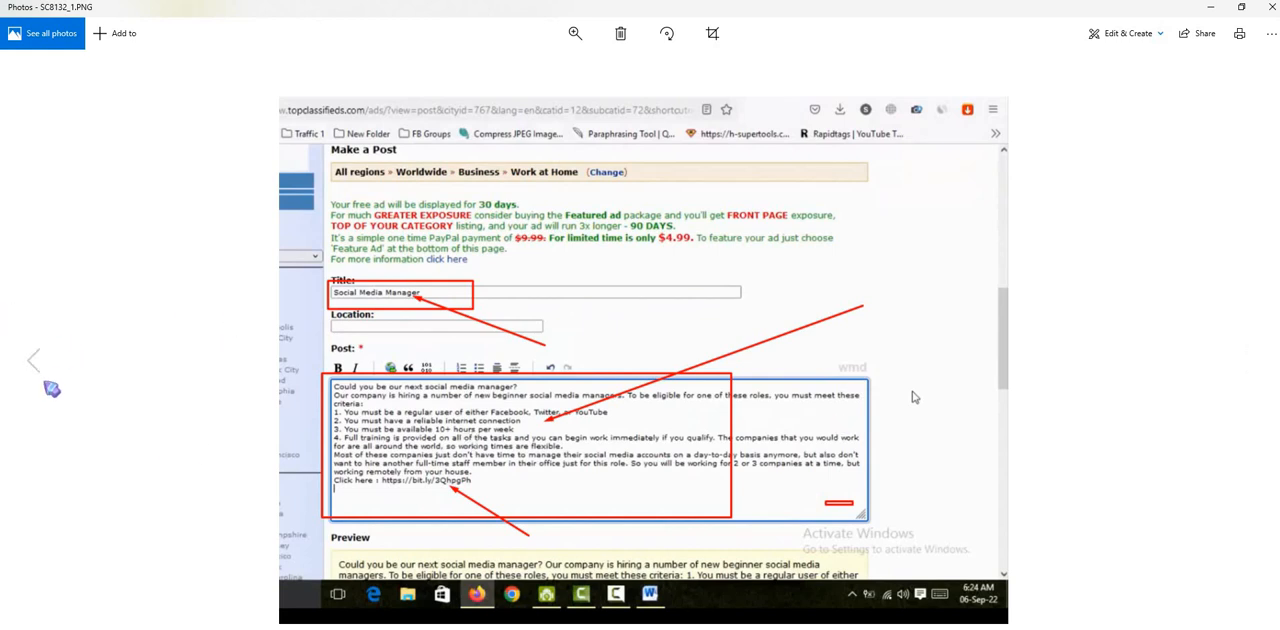
left_click(35, 360)
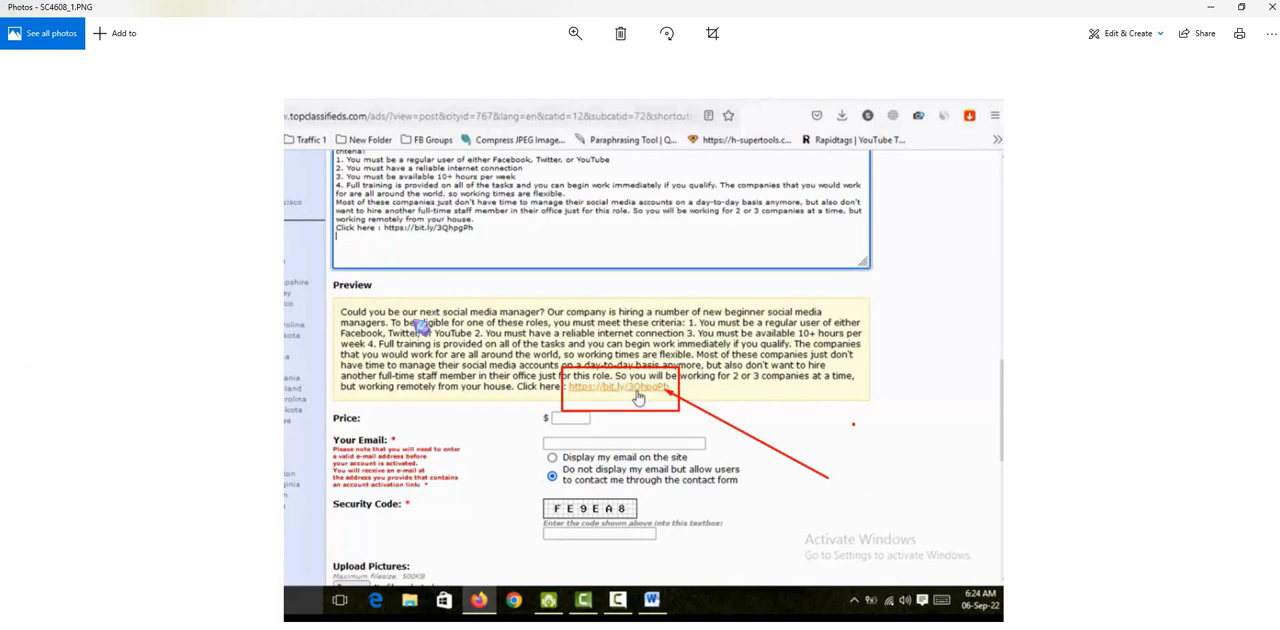
left_click(1257, 362)
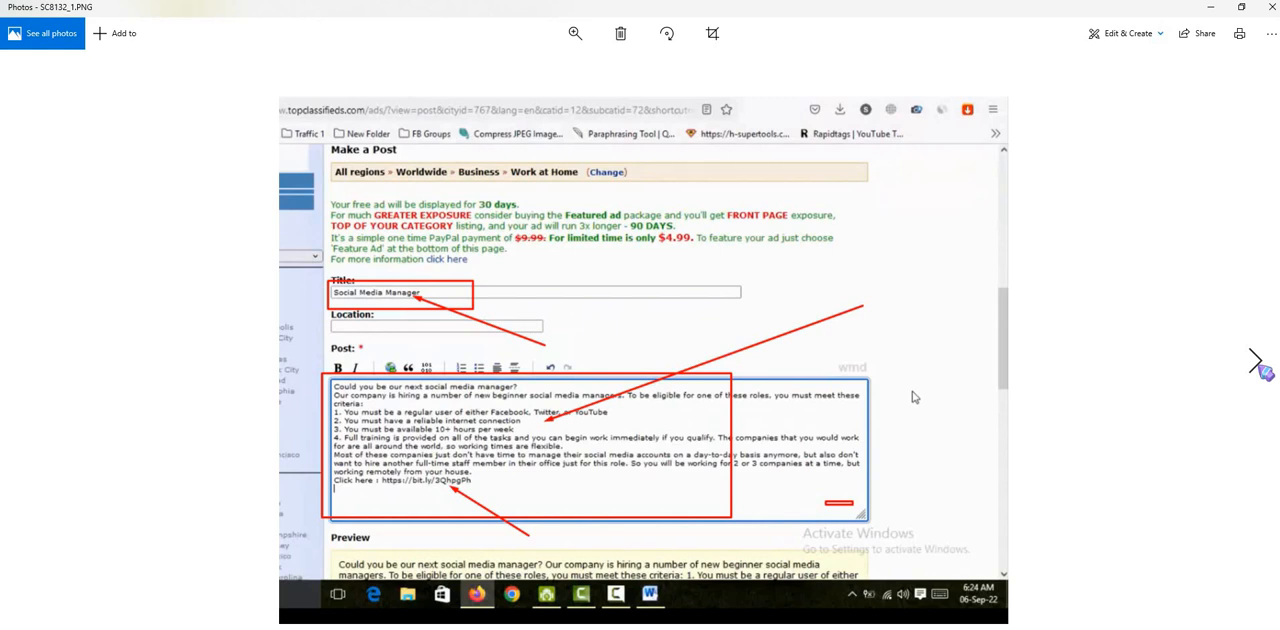
left_click(1257, 362)
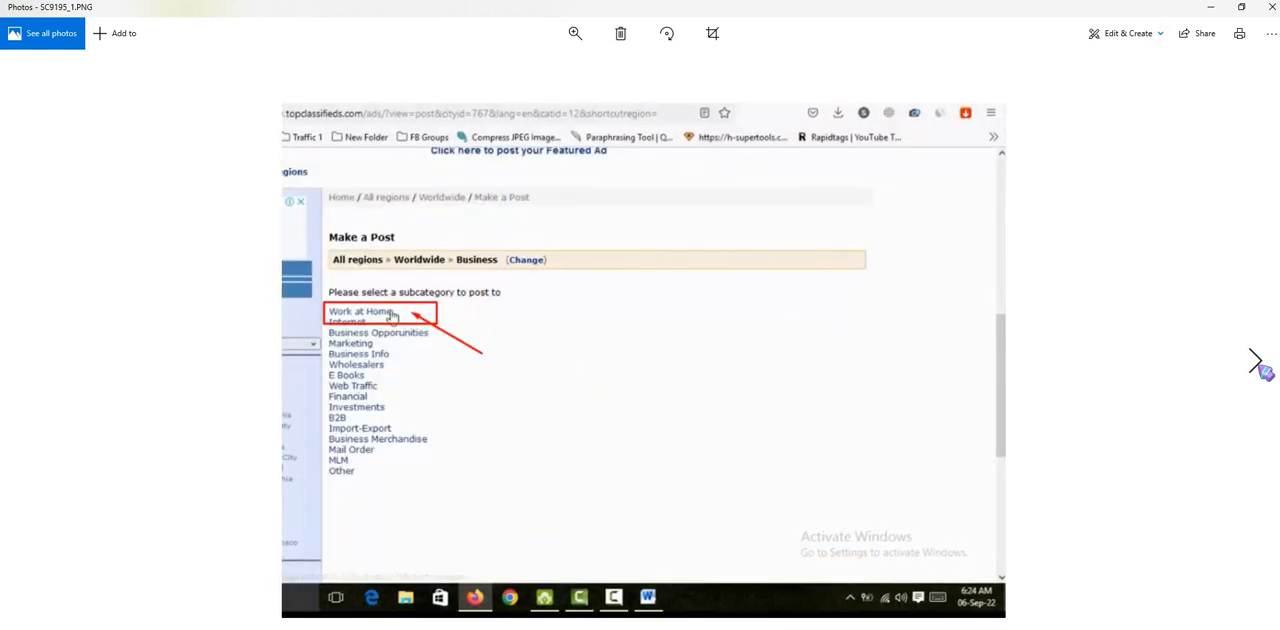
left_click(1260, 366)
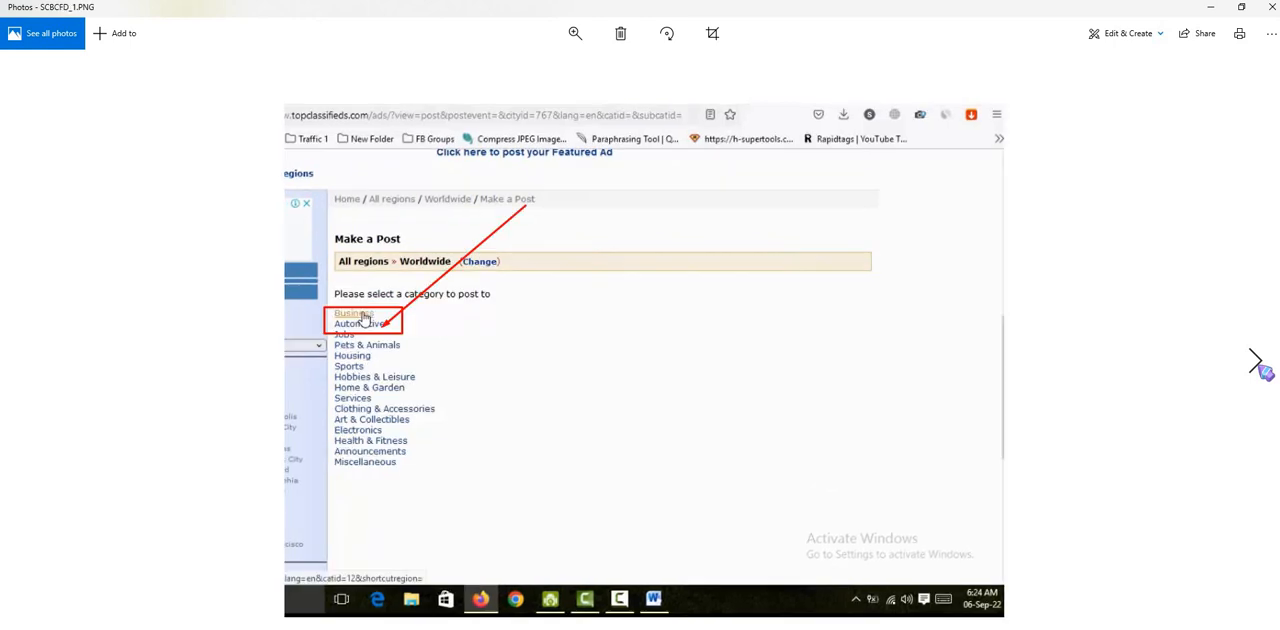
left_click(1270, 387)
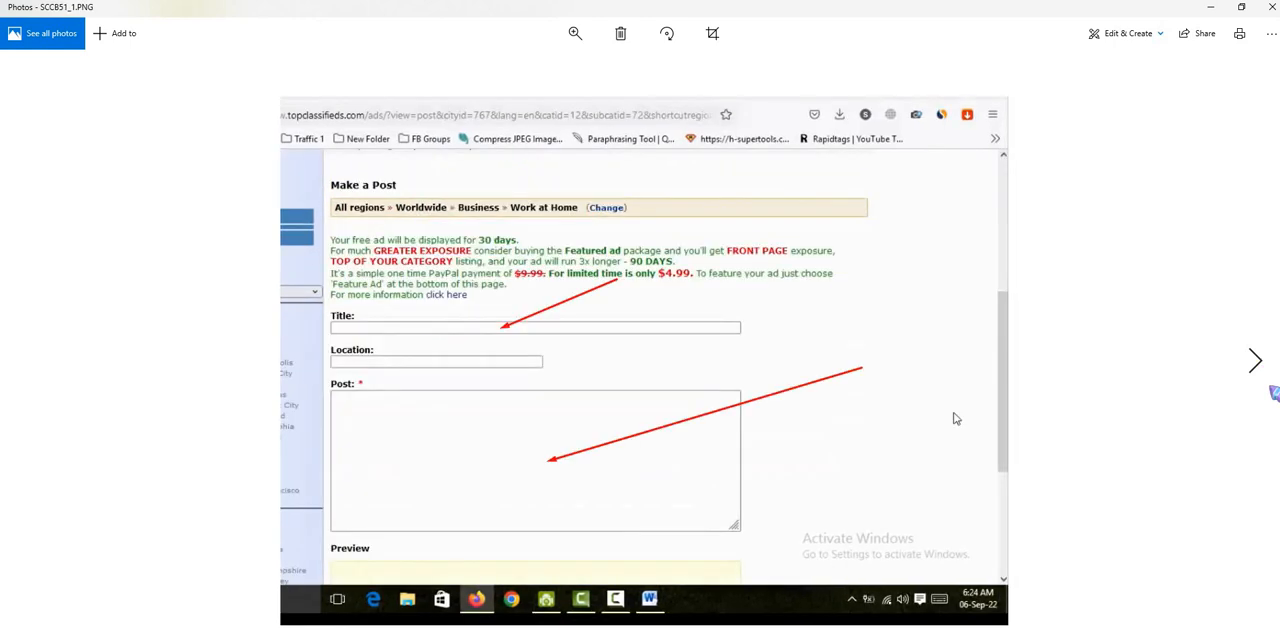
left_click(1273, 392)
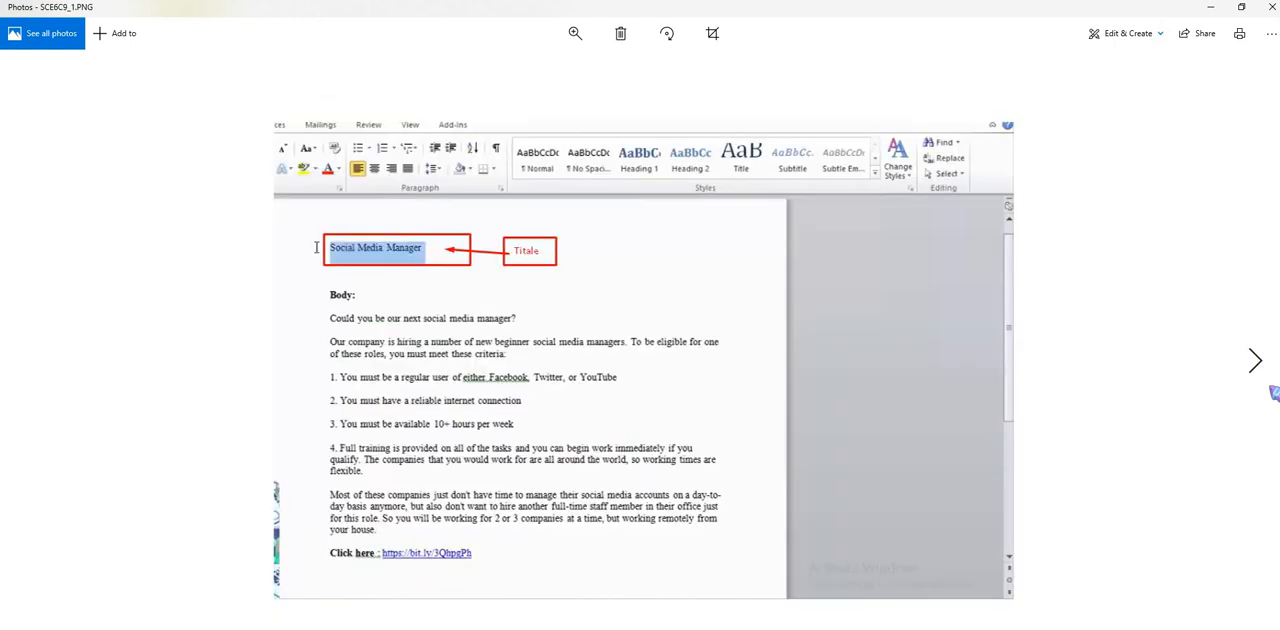
left_click(1274, 392)
left_click(1274, 392)
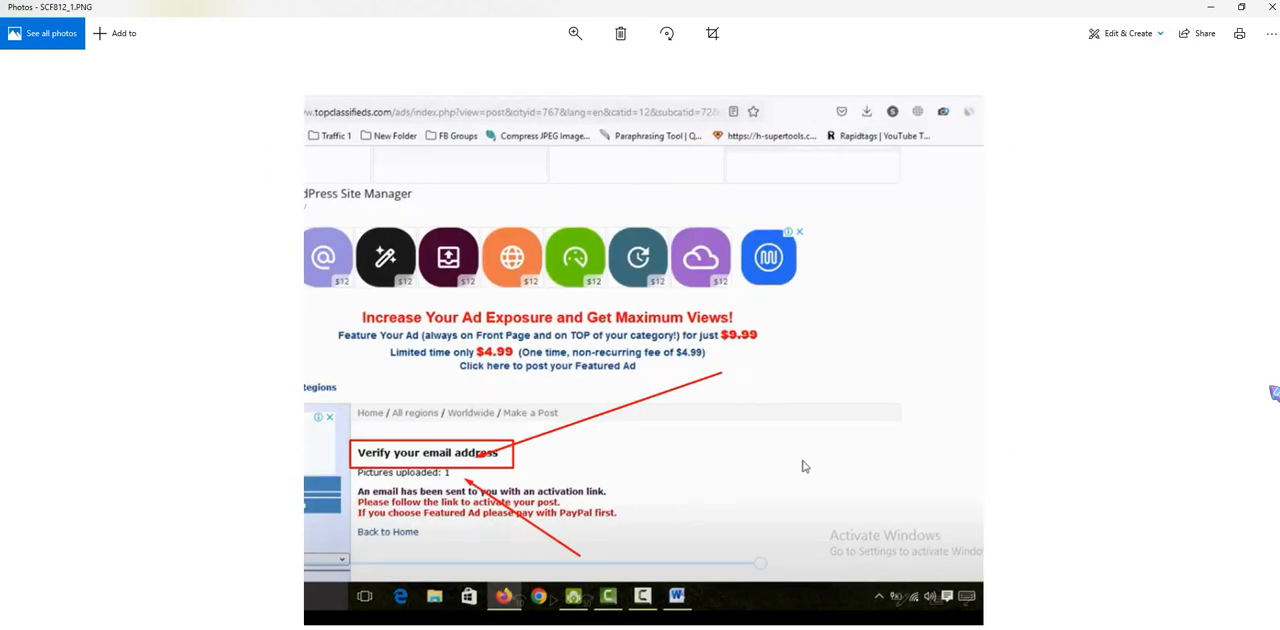
- Close the screenshot viewer and search Google for "top classified" in a new browser tab
left_click(1218, 14)
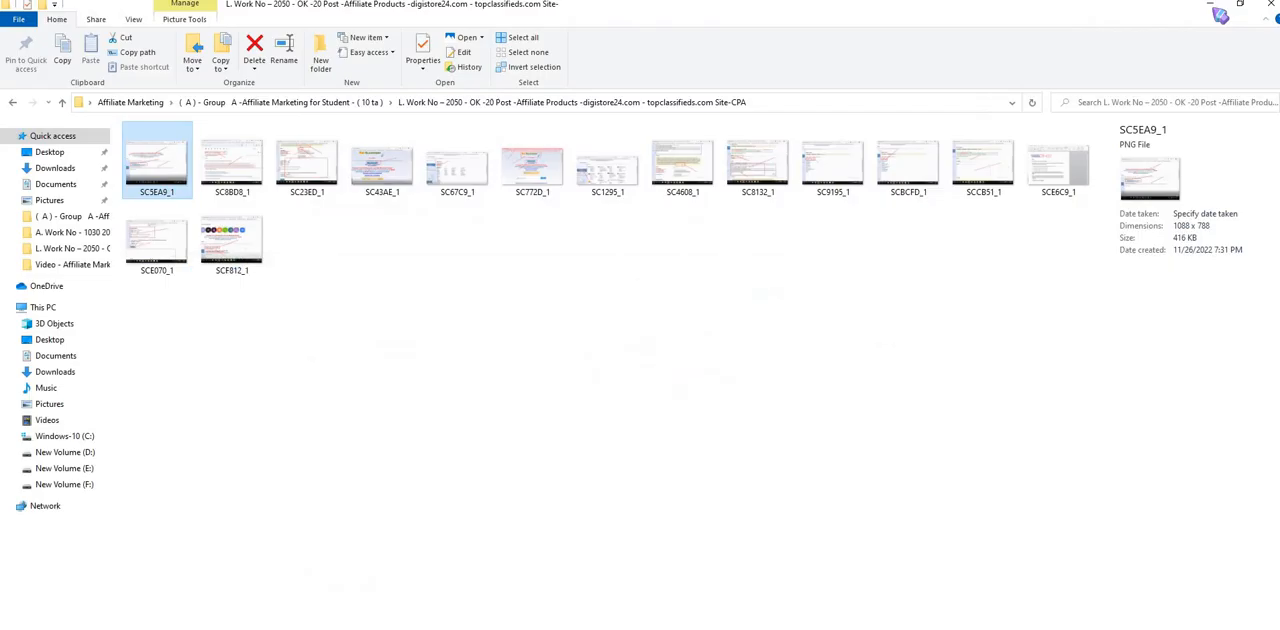
left_click(1216, 8)
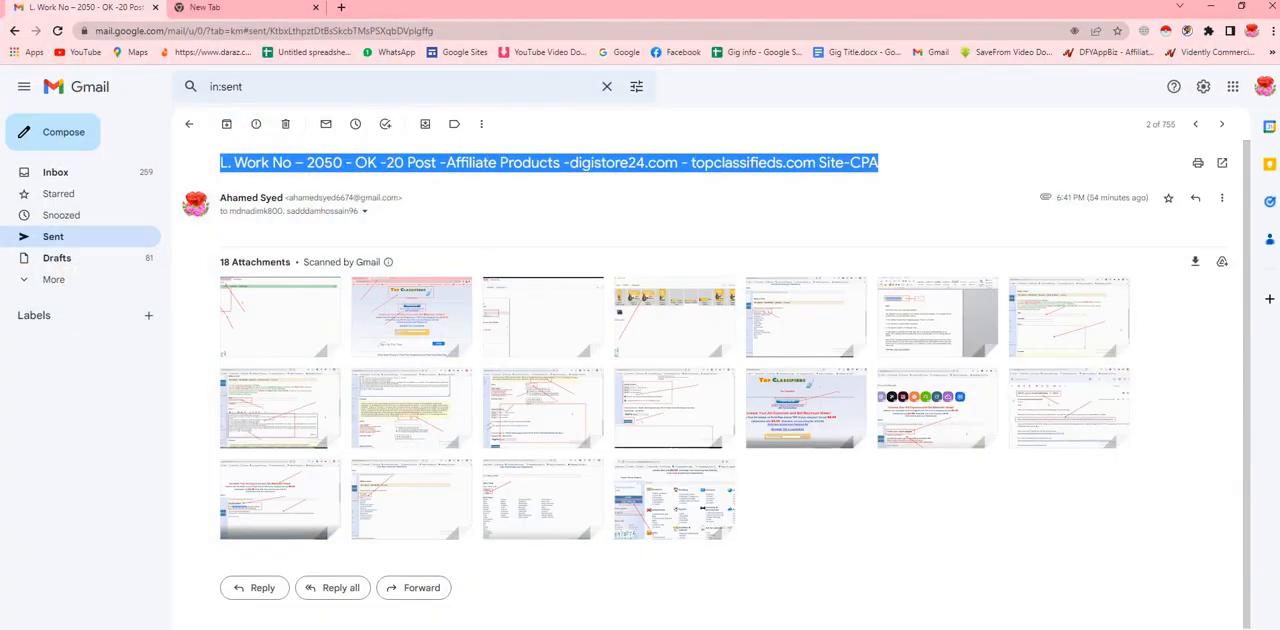
left_click(246, 9)
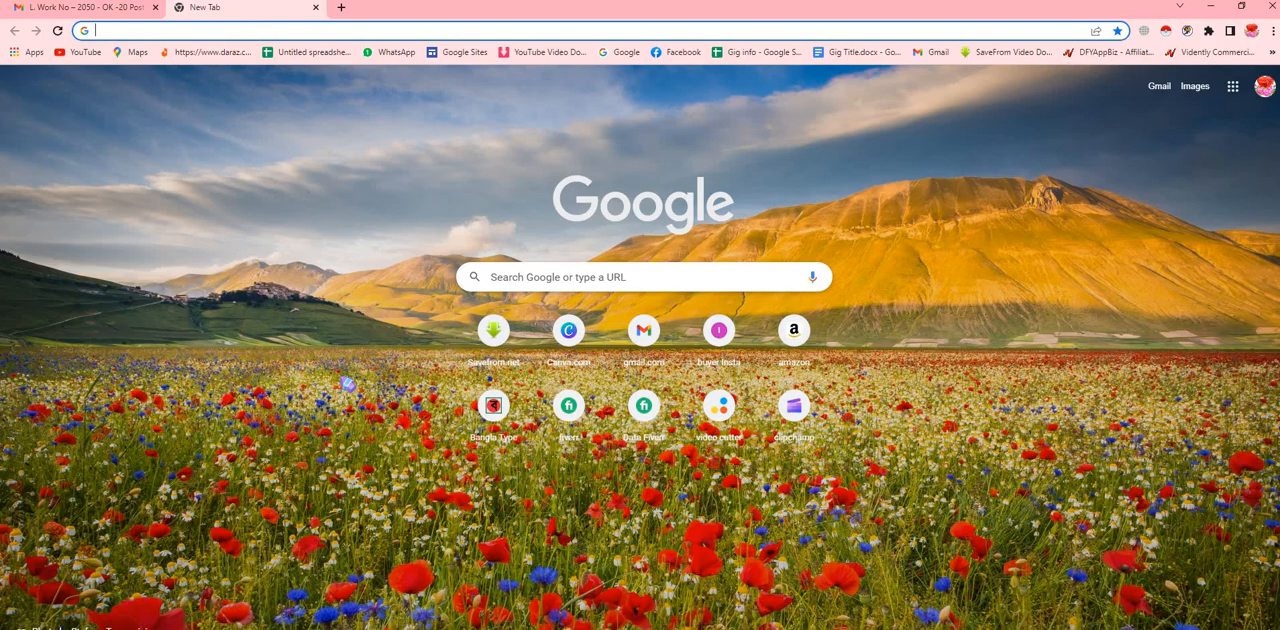
left_click(518, 284)
type("t")
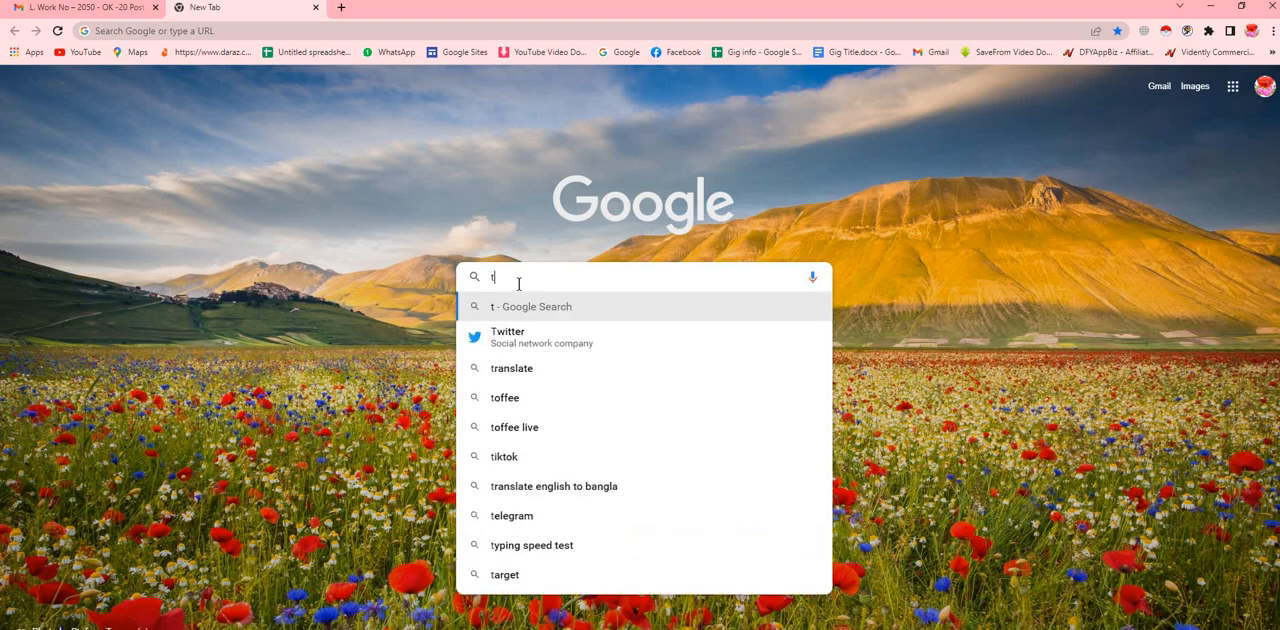
type("op")
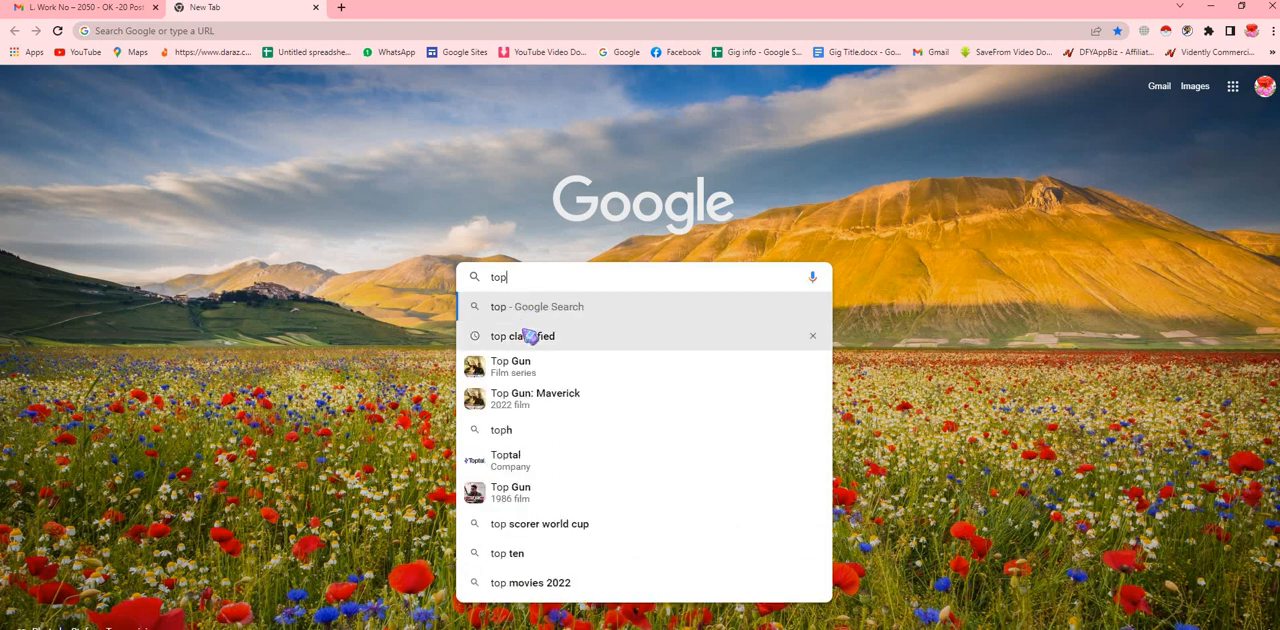
left_click(528, 345)
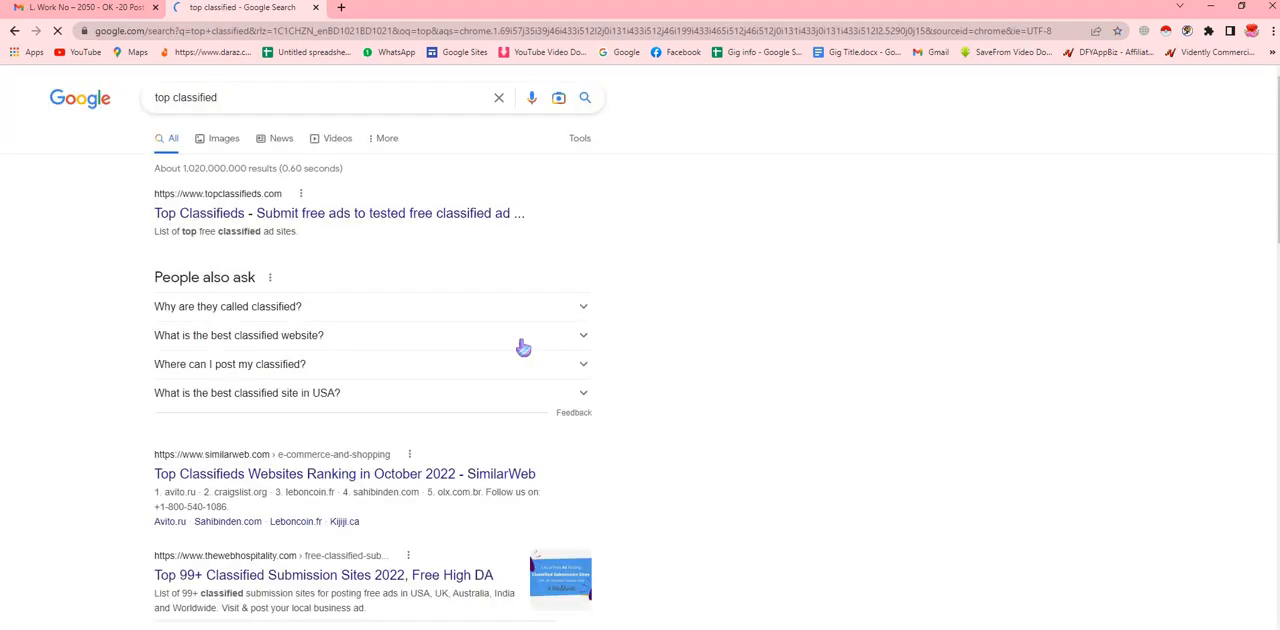
- Open the Top Classifieds search result and copy the site's address
left_click(386, 212)
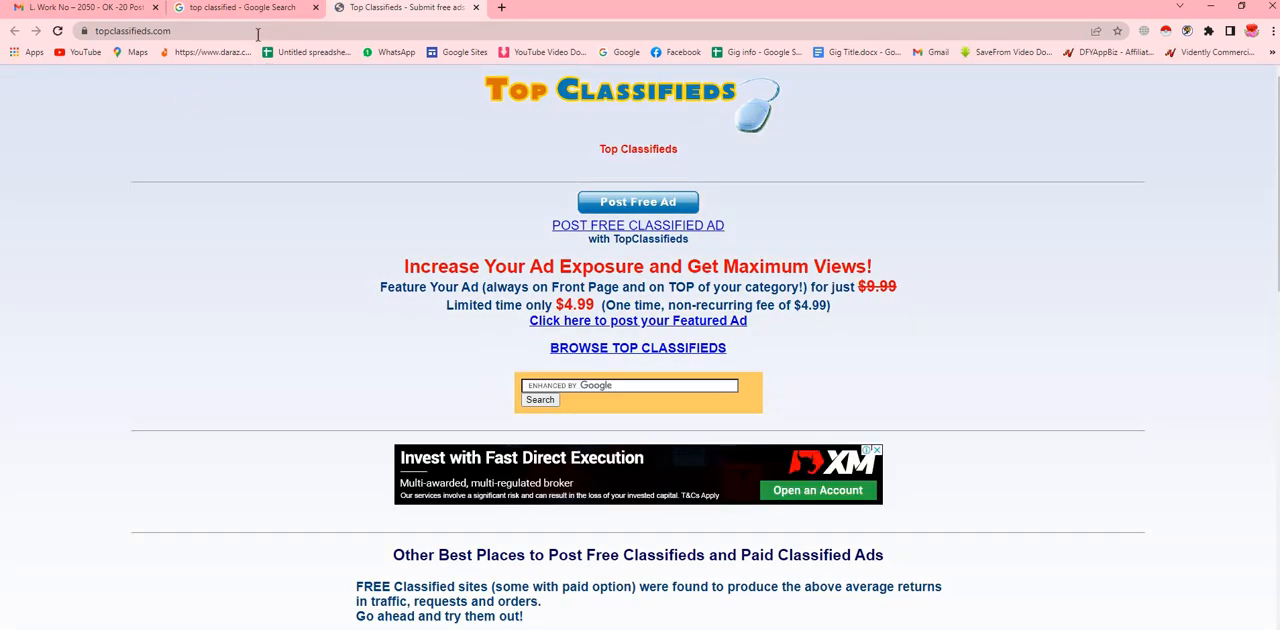
left_click(257, 33)
right_click(258, 33)
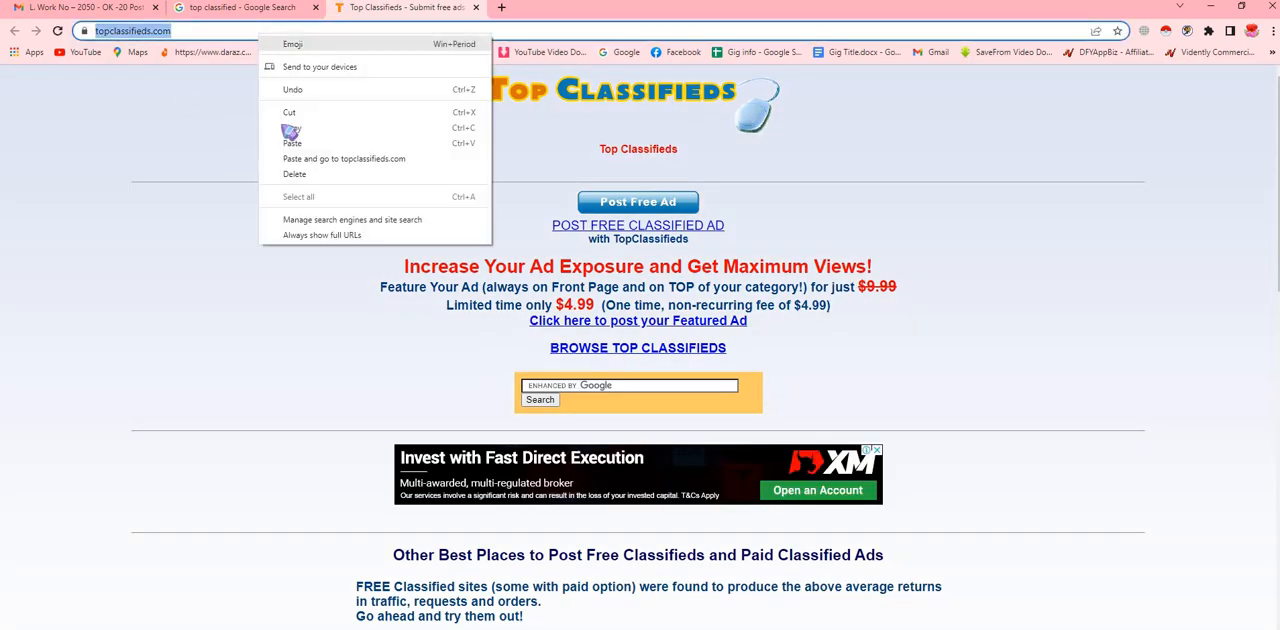
left_click(311, 133)
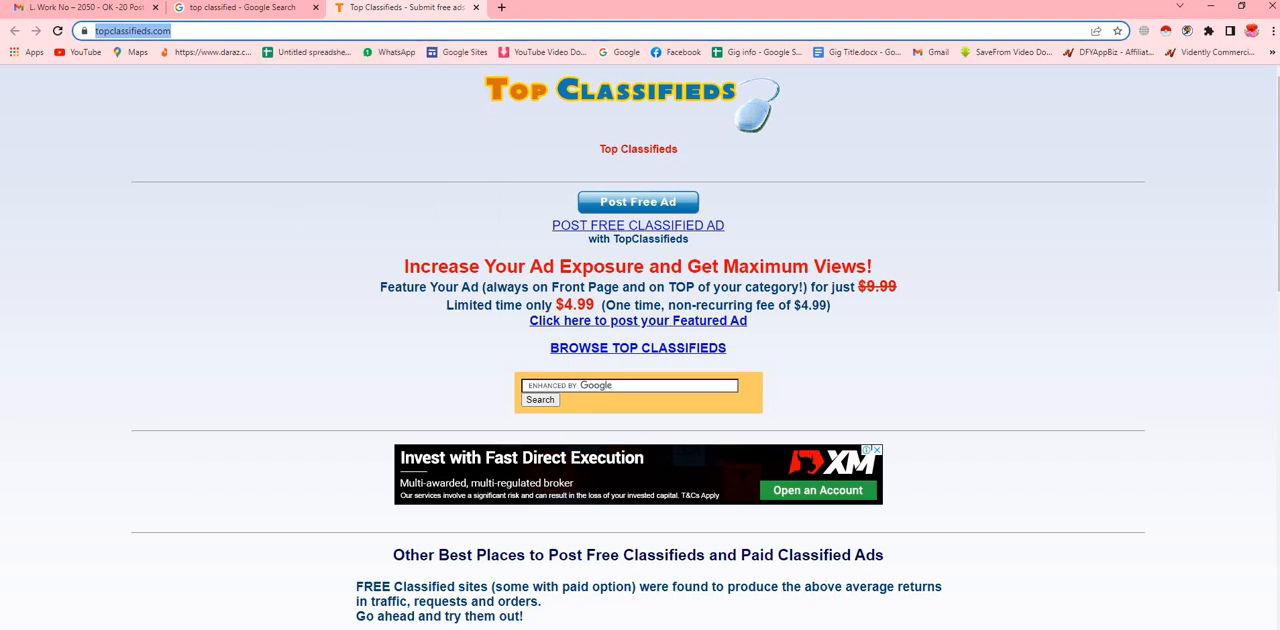
key("ctrl+n")
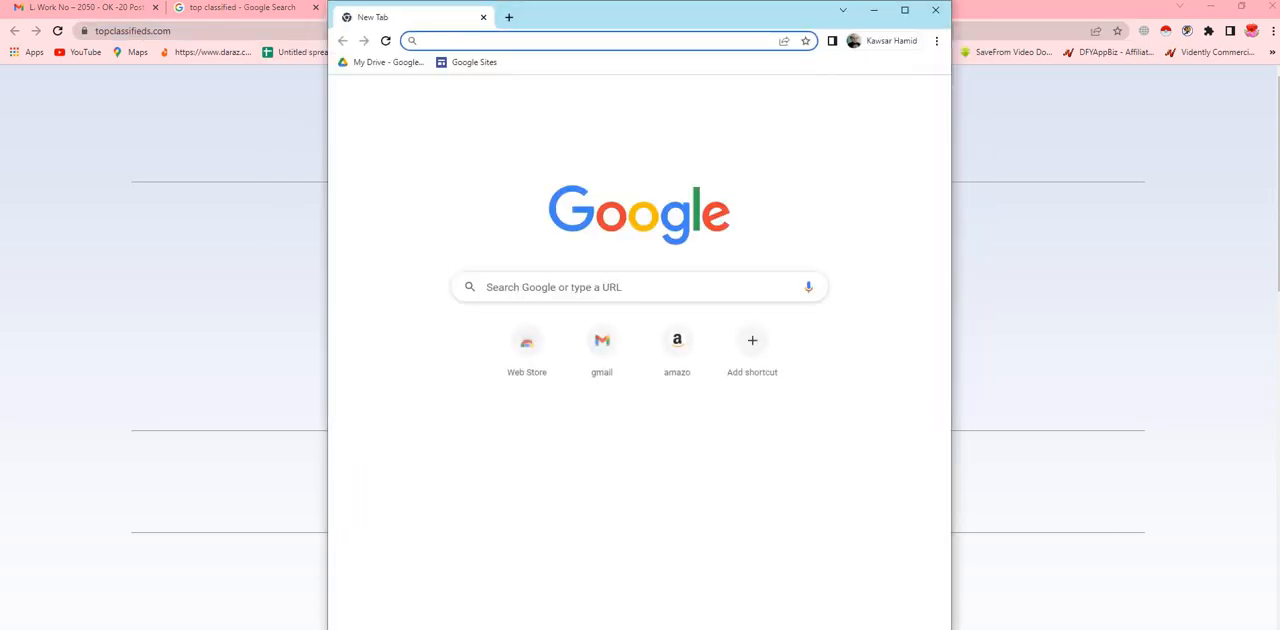
left_click(610, 287)
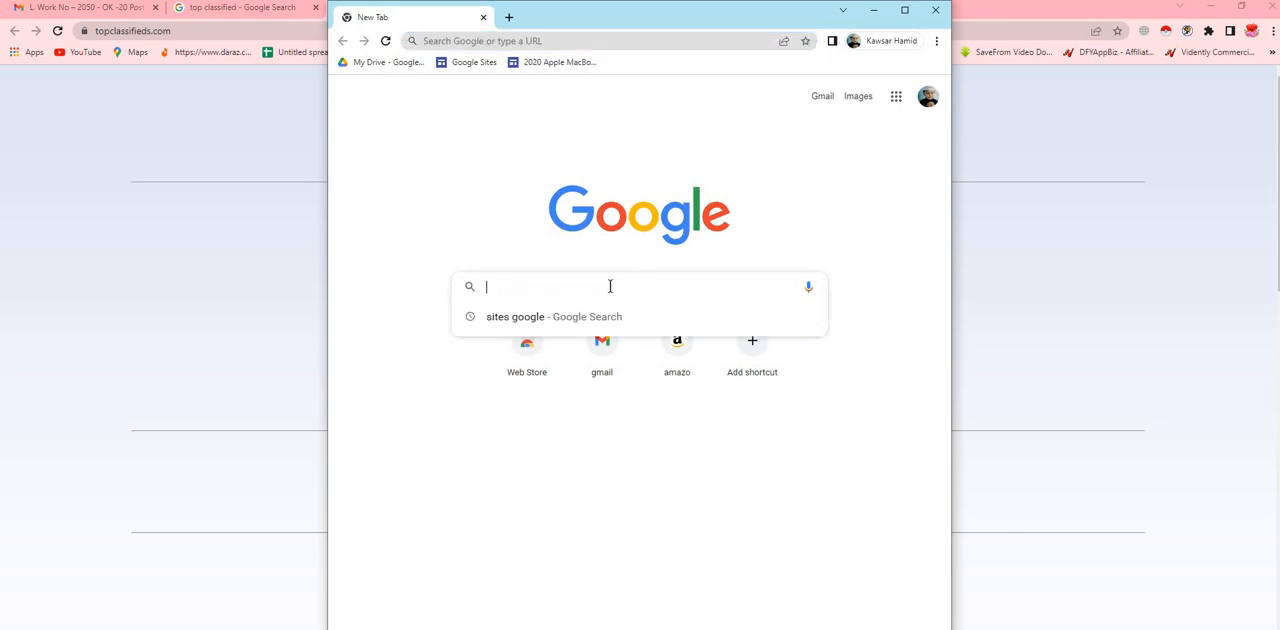
right_click(610, 287)
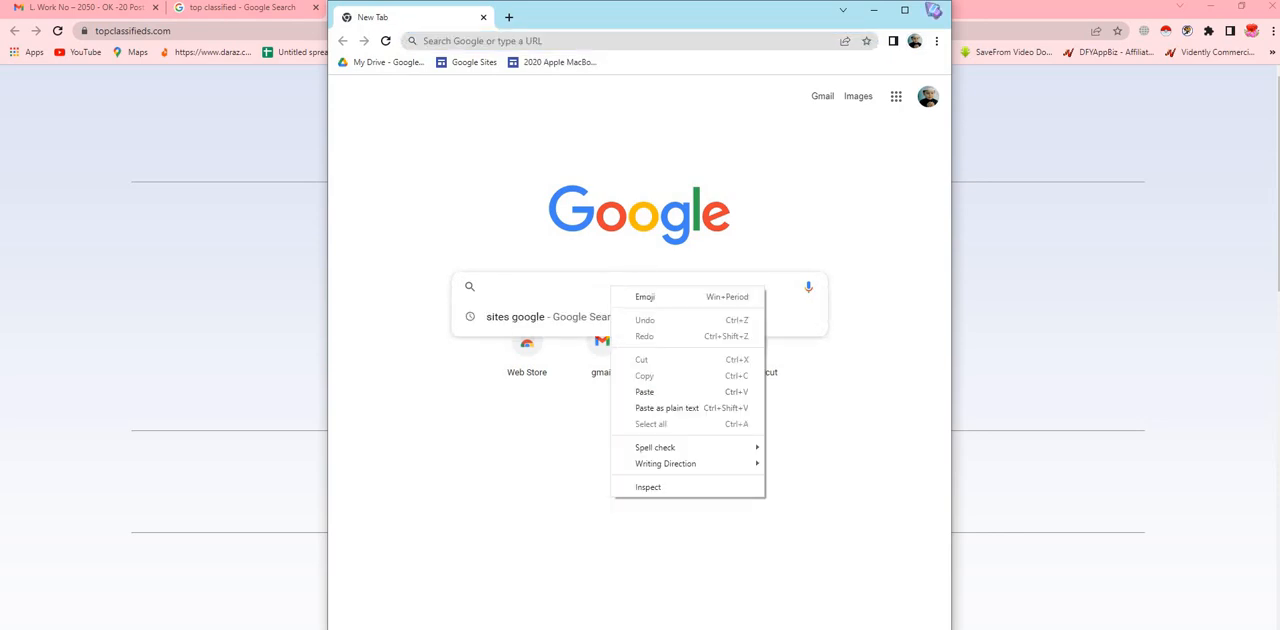
left_click(935, 9)
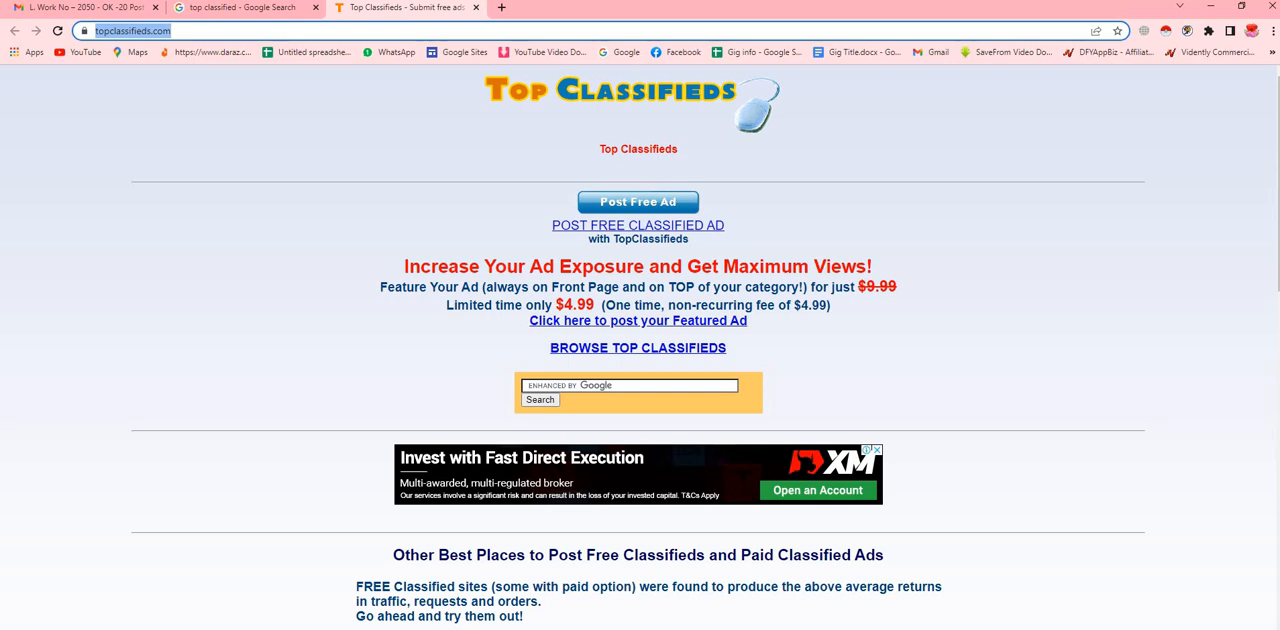
- Switch to the other Chrome window and paste the copied address to open topclassifieds.com
left_click(478, 629)
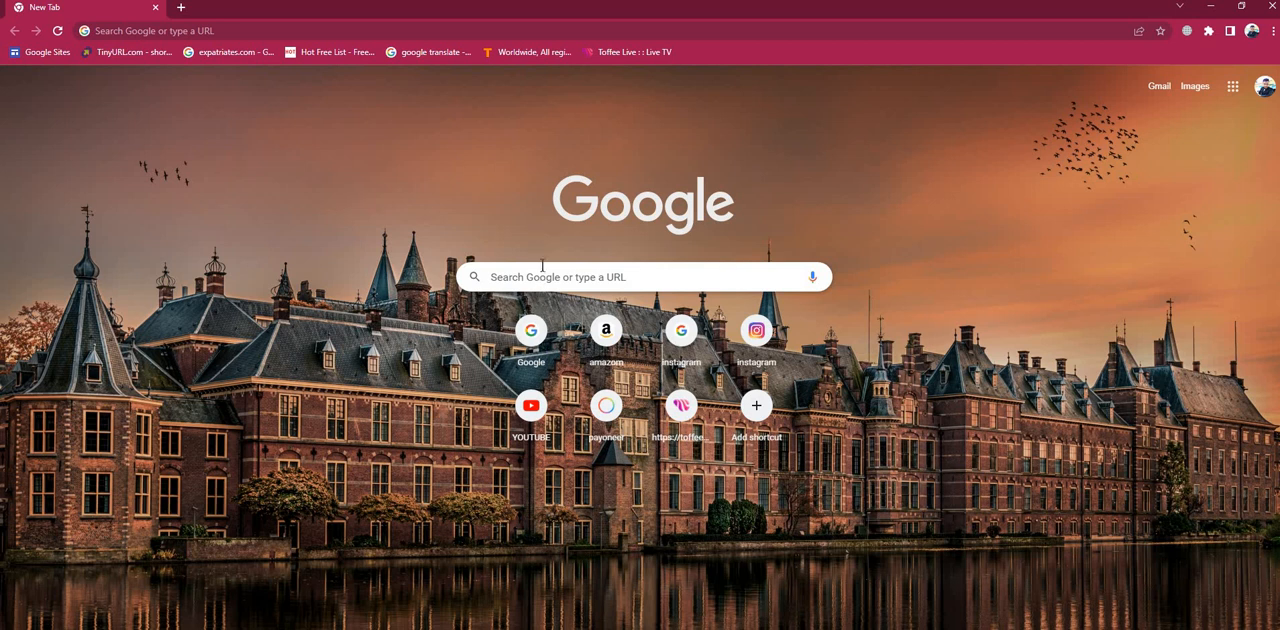
left_click(539, 281)
right_click(542, 280)
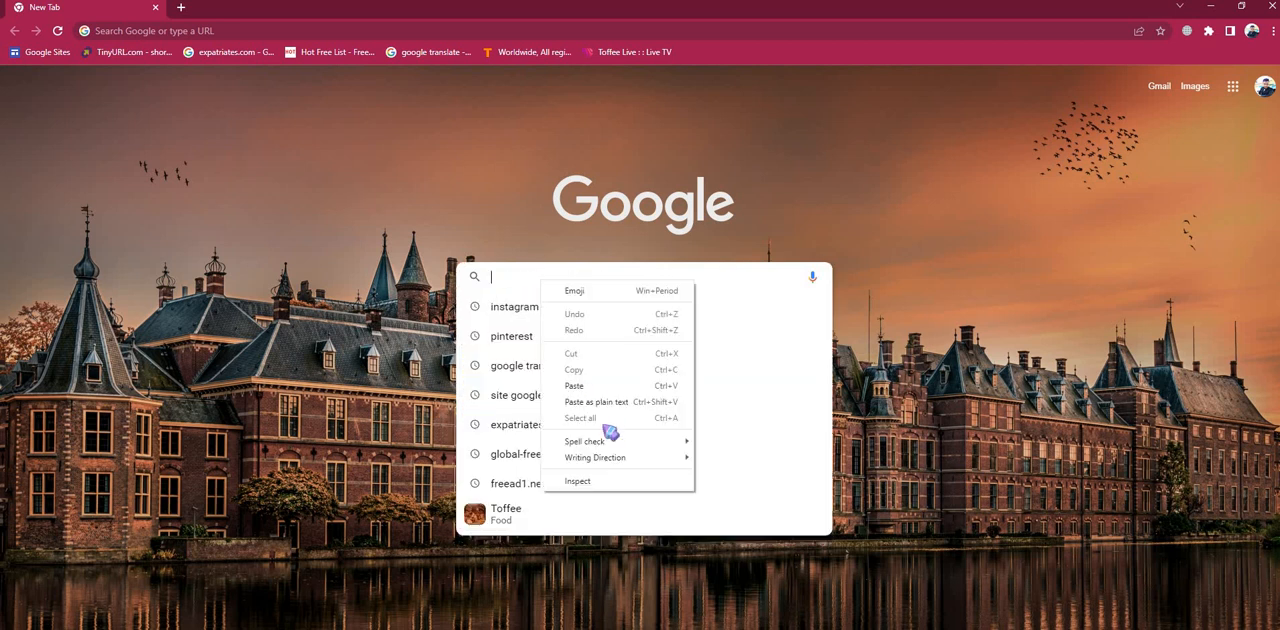
left_click(572, 386)
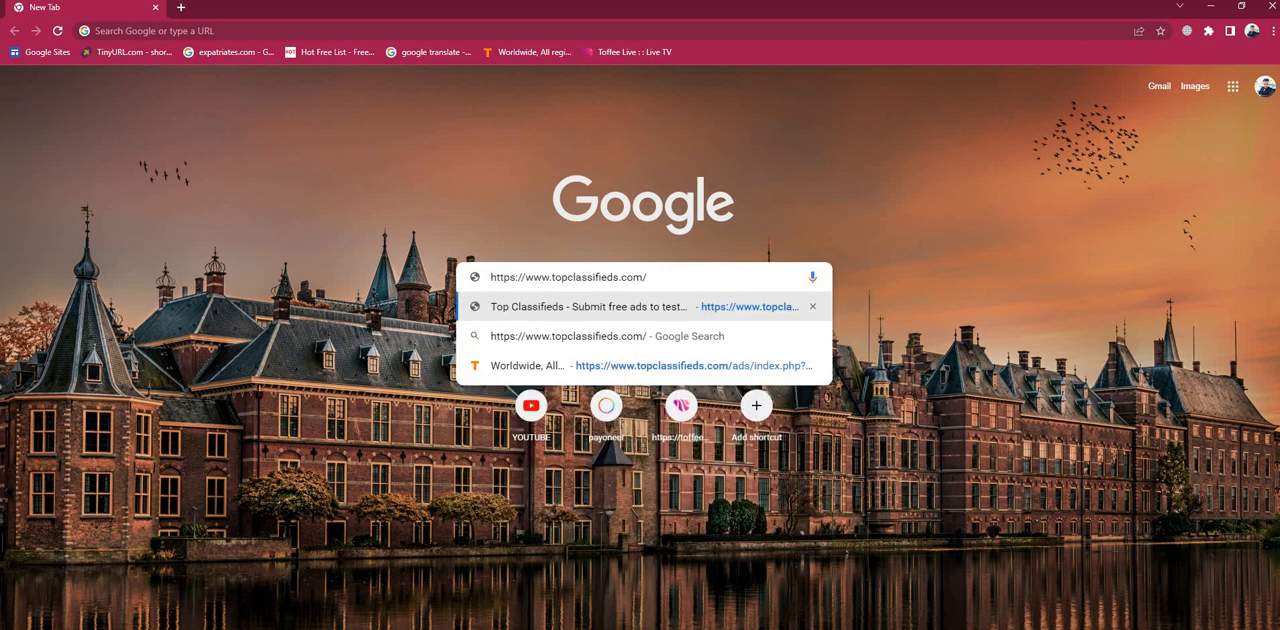
left_click(586, 322)
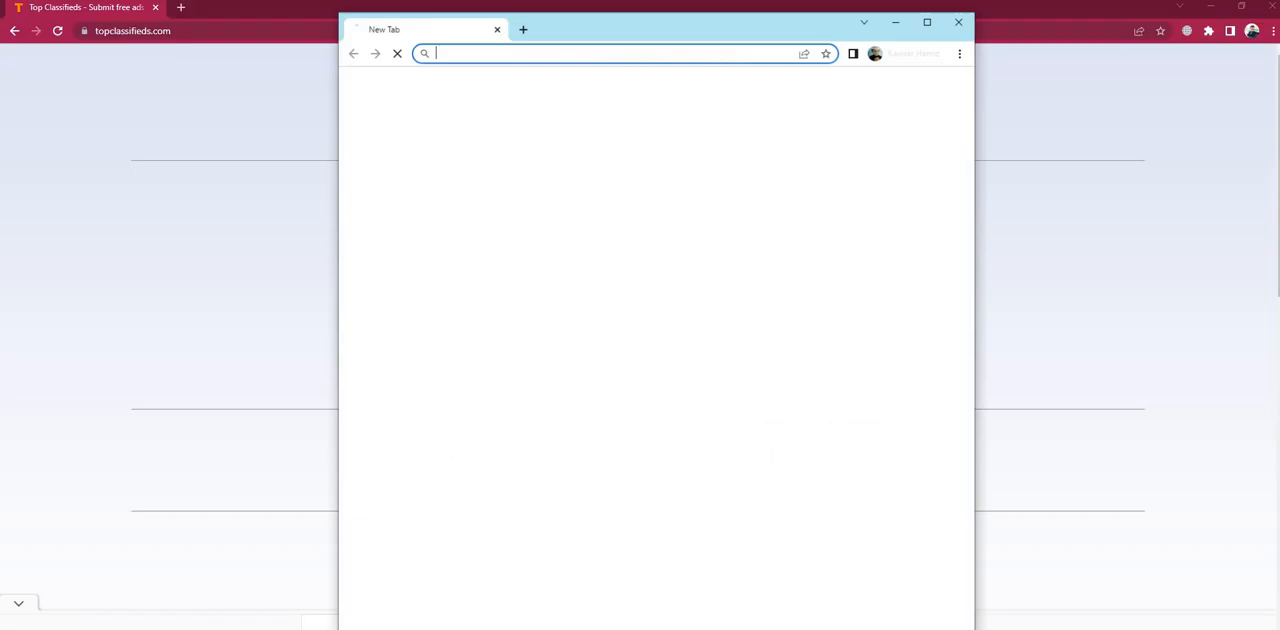
left_click(936, 10)
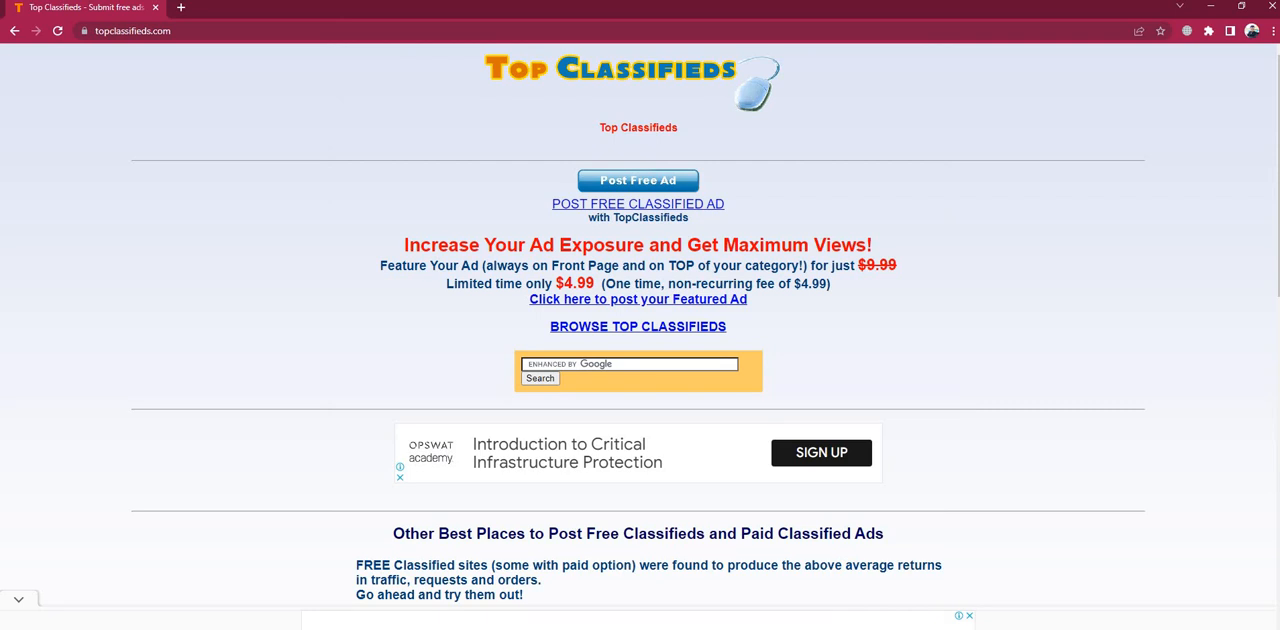
- Minimize the open browser windows, launch Chrome from the desktop with another user profile, and maximize its window
left_click(1210, 6)
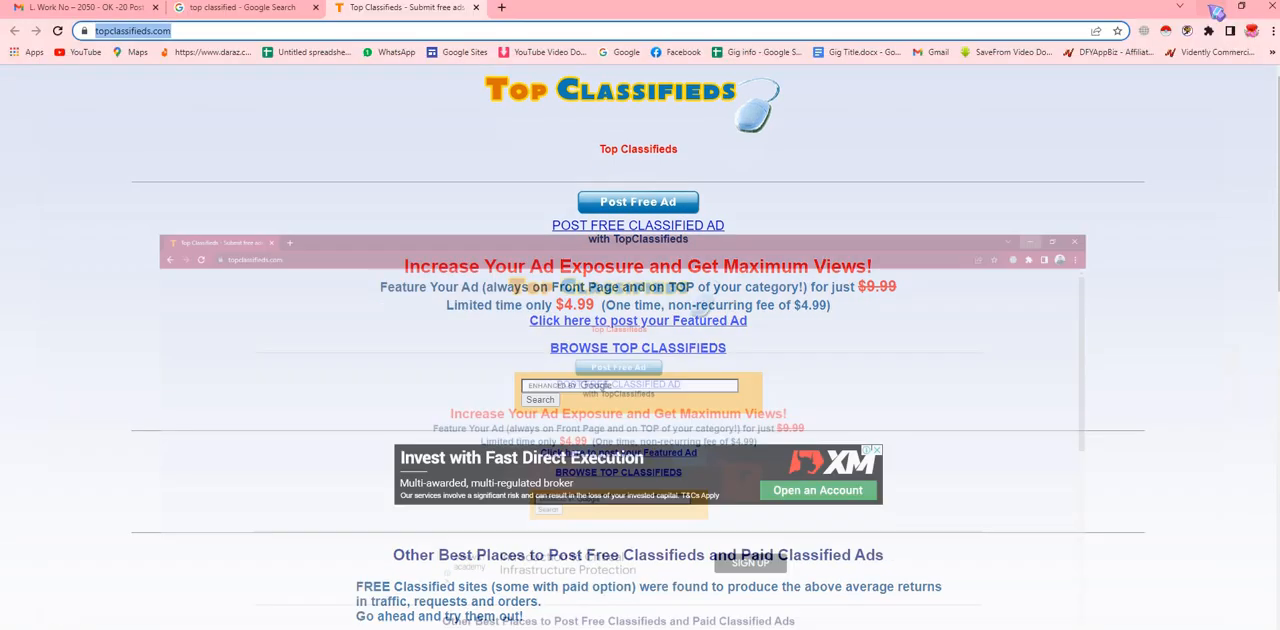
left_click(1213, 7)
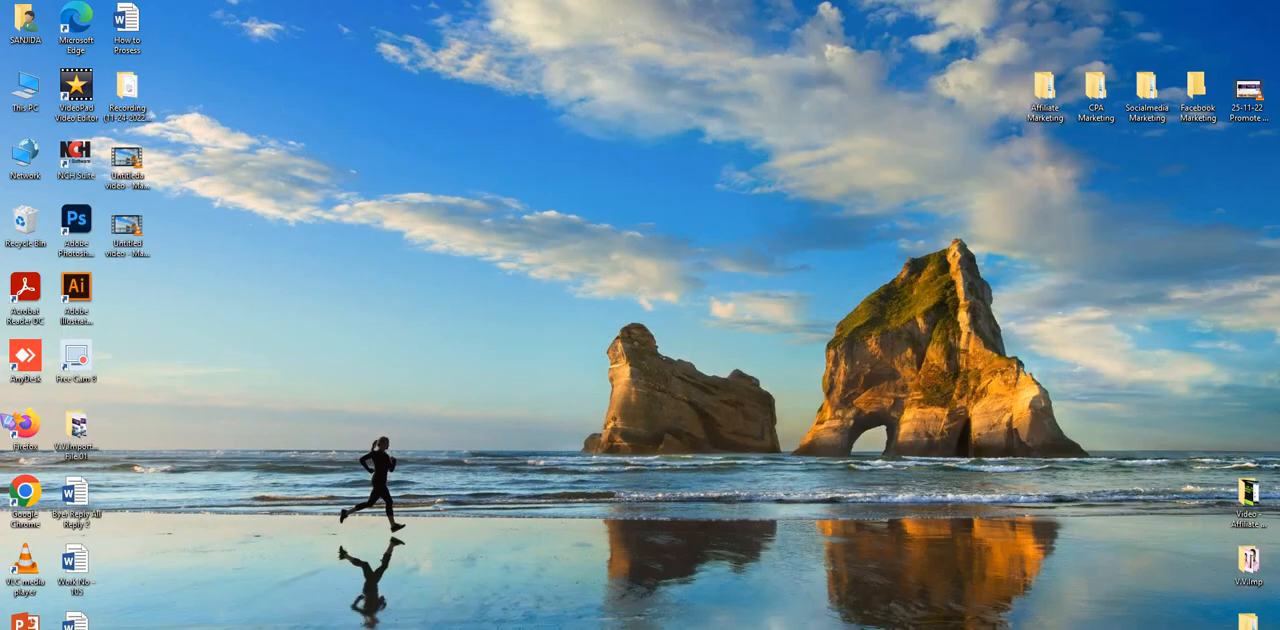
double_click(40, 520)
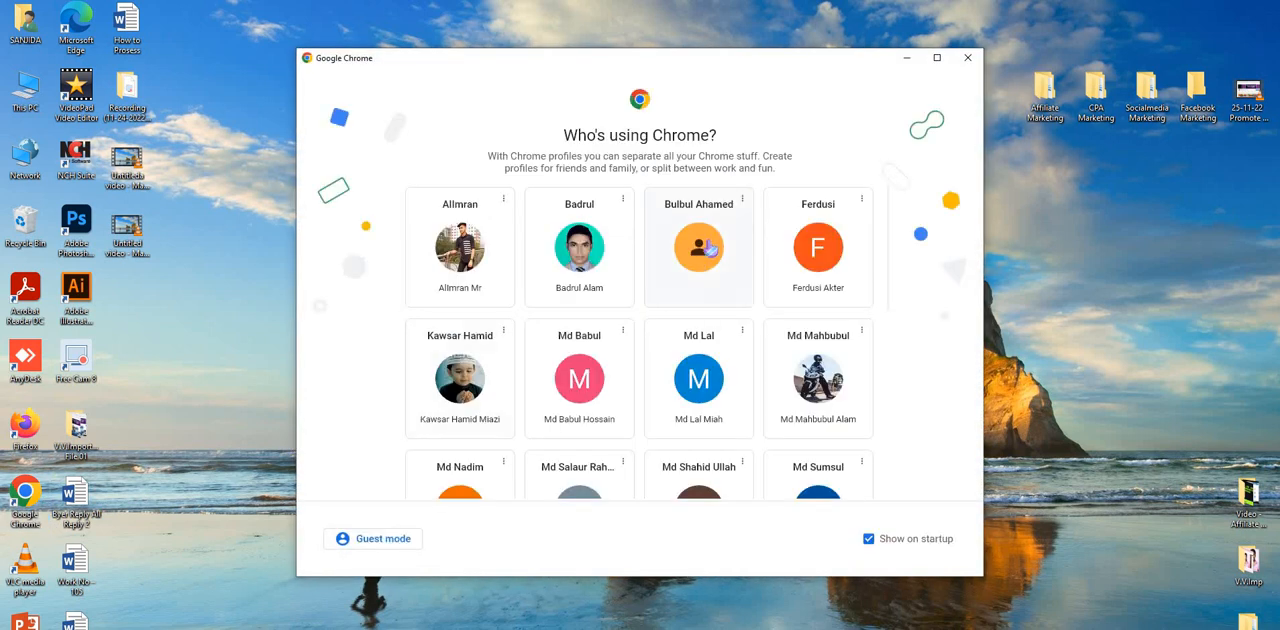
scroll(698, 255, "down", 4)
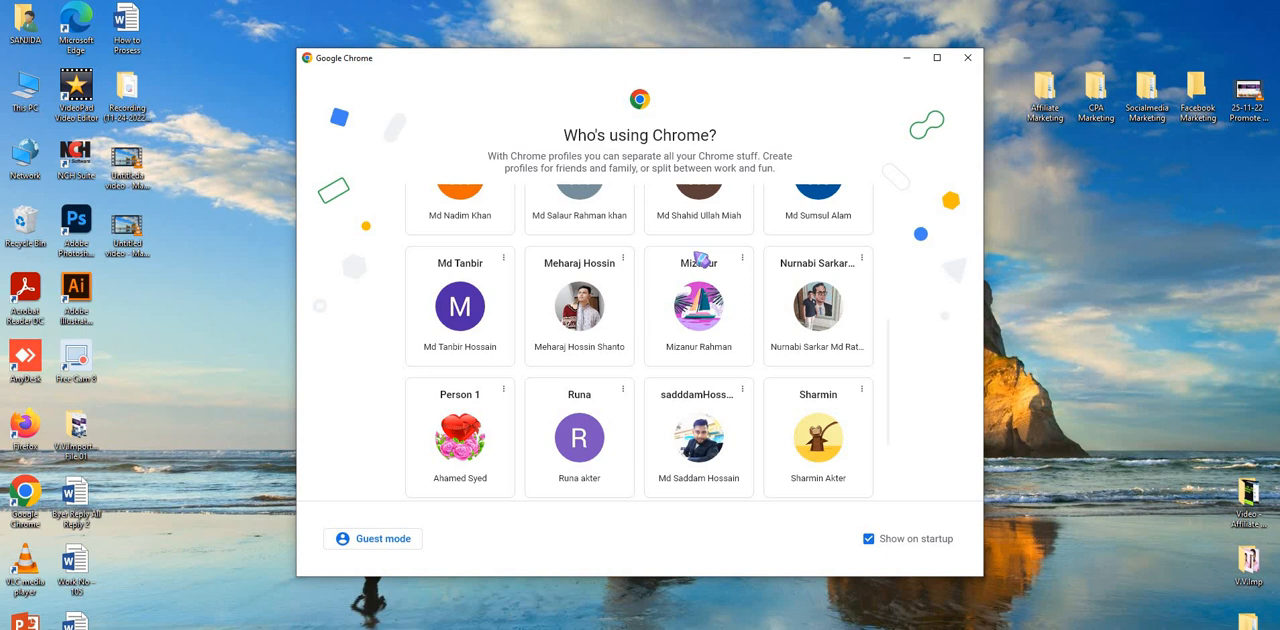
scroll(700, 260, "up", 2)
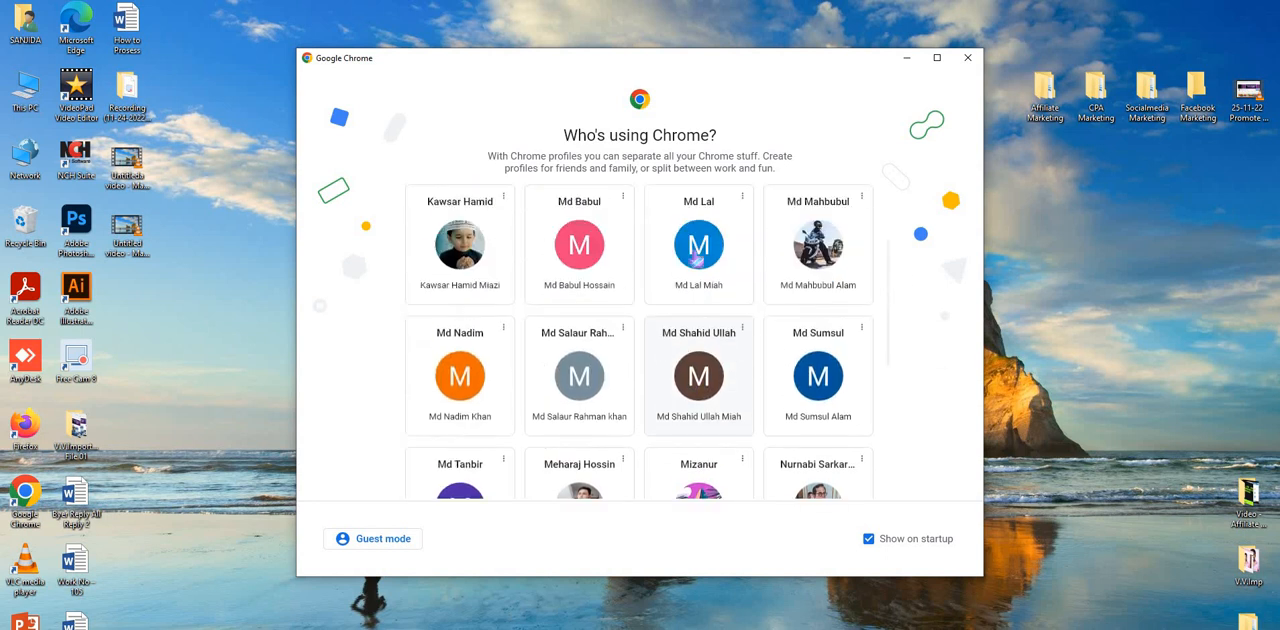
left_click(478, 402)
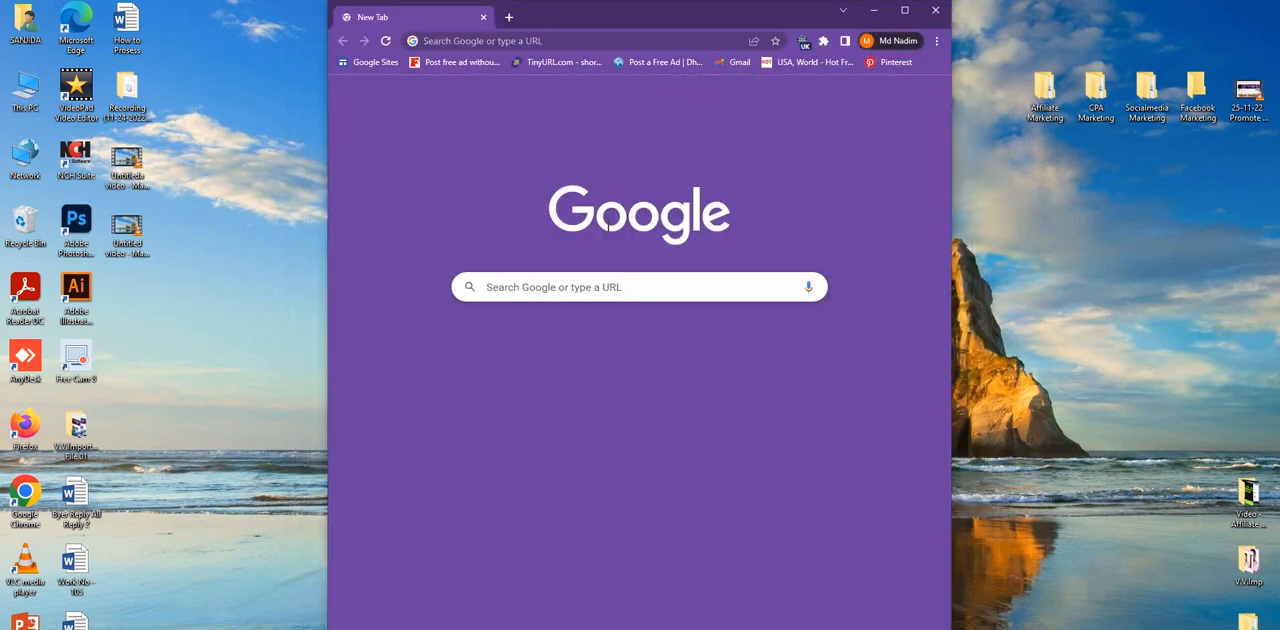
left_click(904, 11)
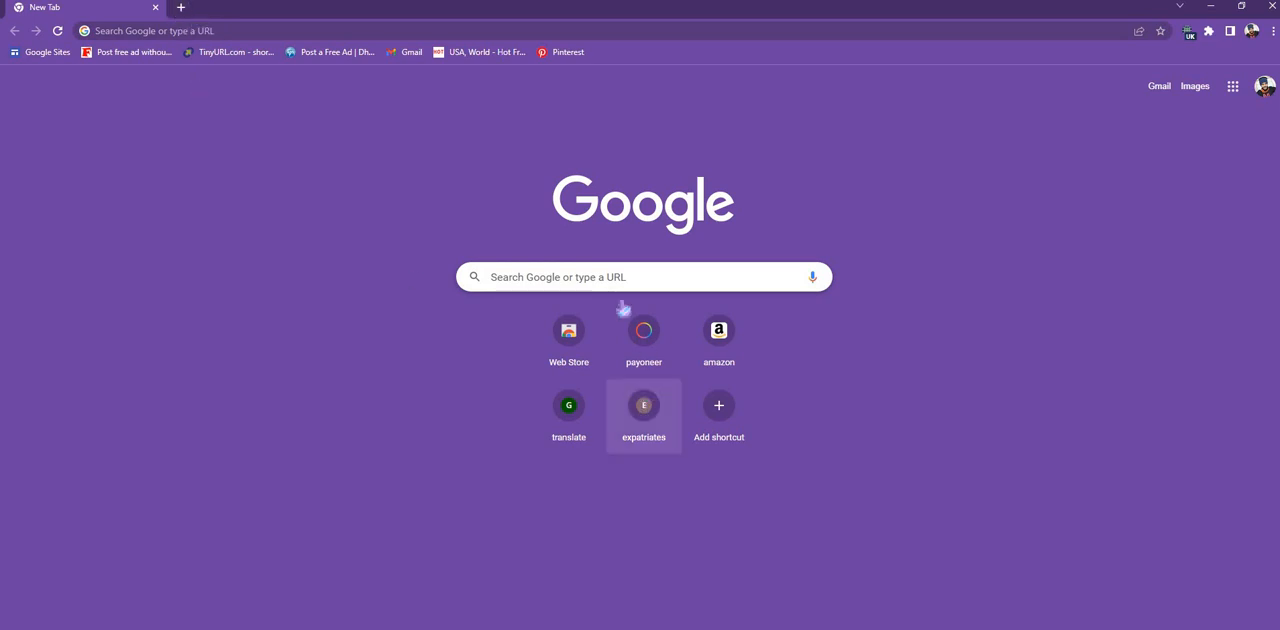
- Paste the copied address into the new window's search box to open topclassifieds.com and choose Post Free Ad
left_click(606, 276)
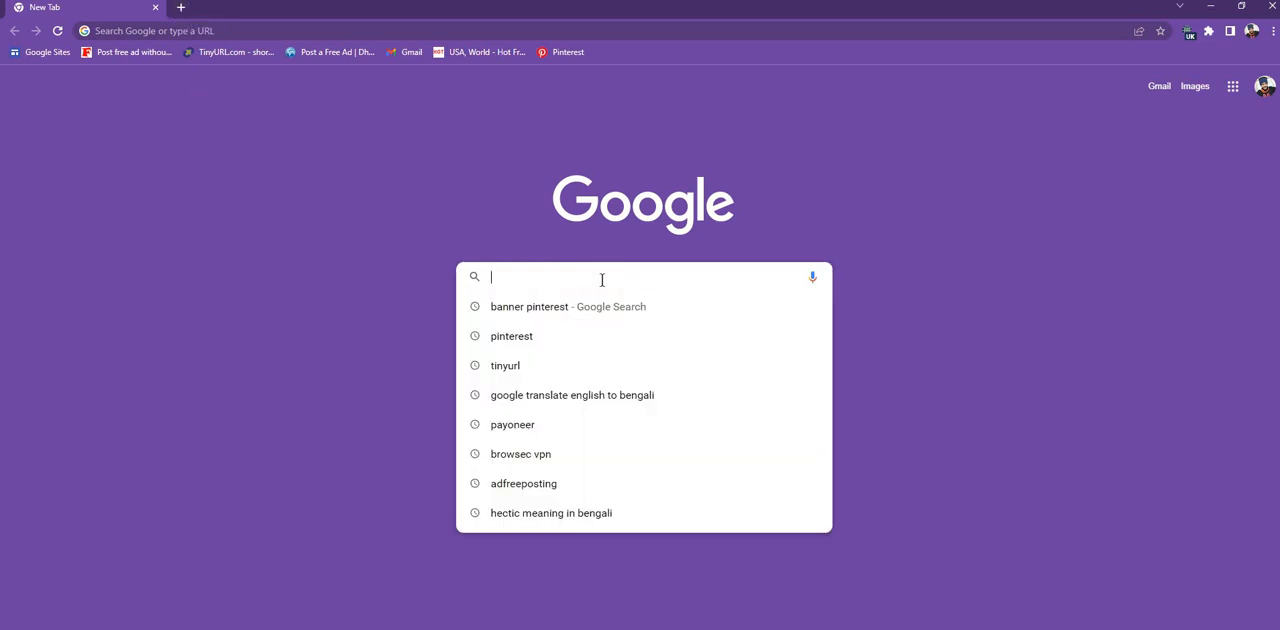
right_click(602, 279)
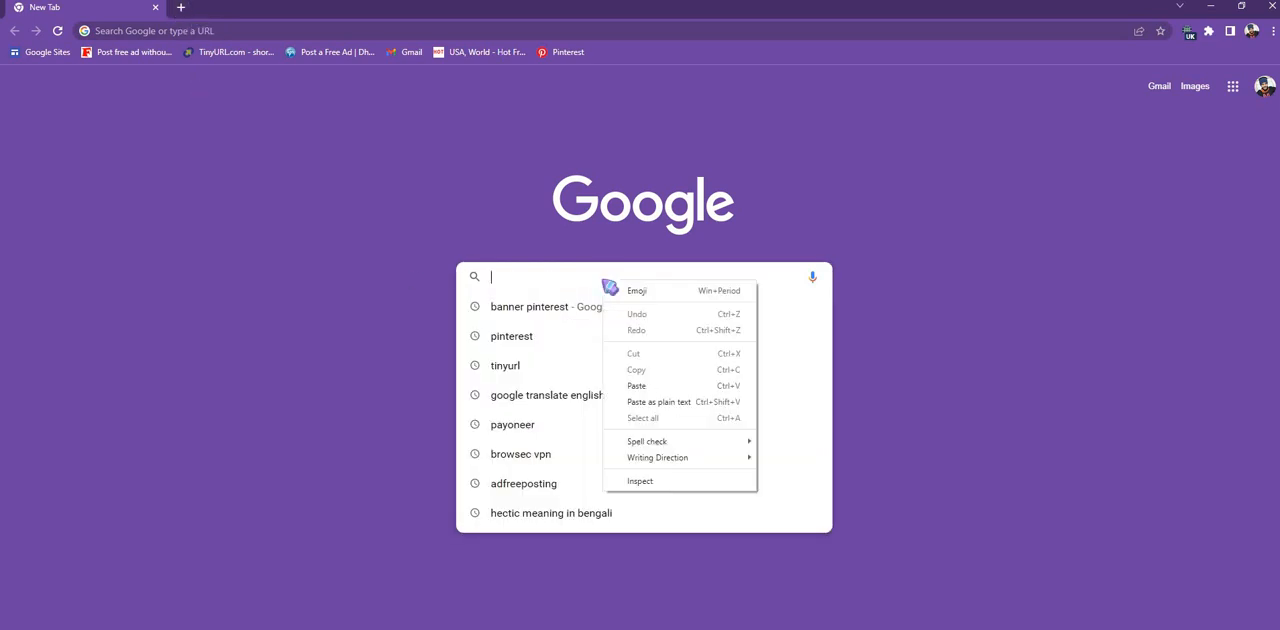
left_click(638, 387)
left_click(610, 307)
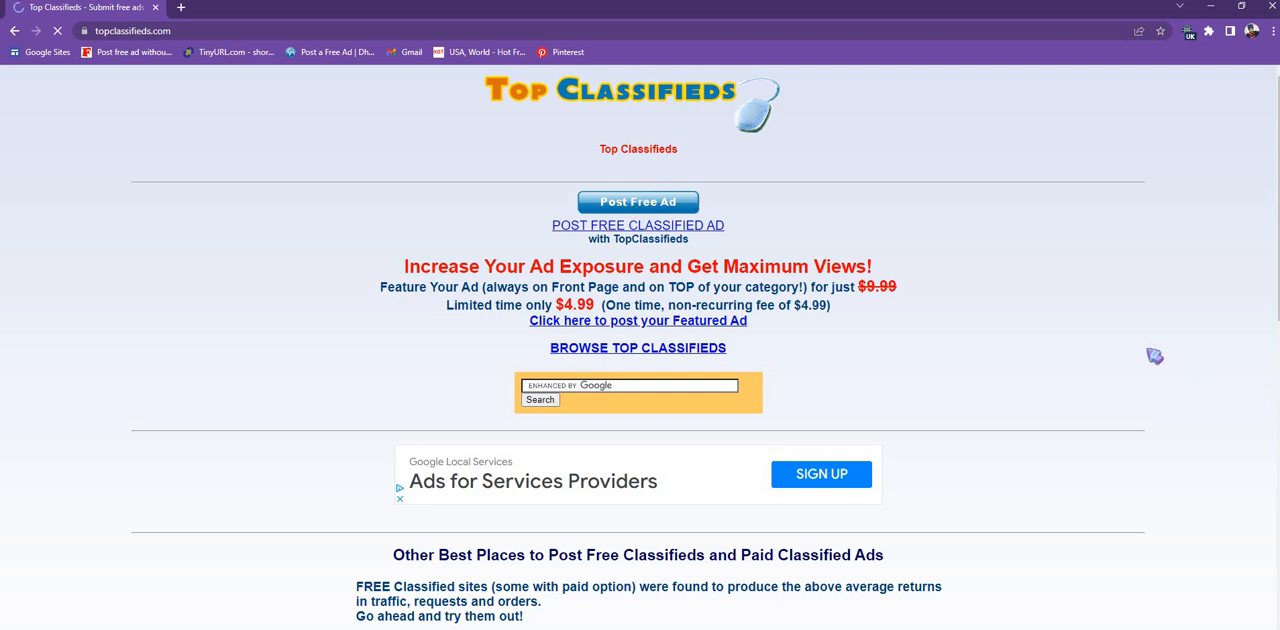
left_click(642, 210)
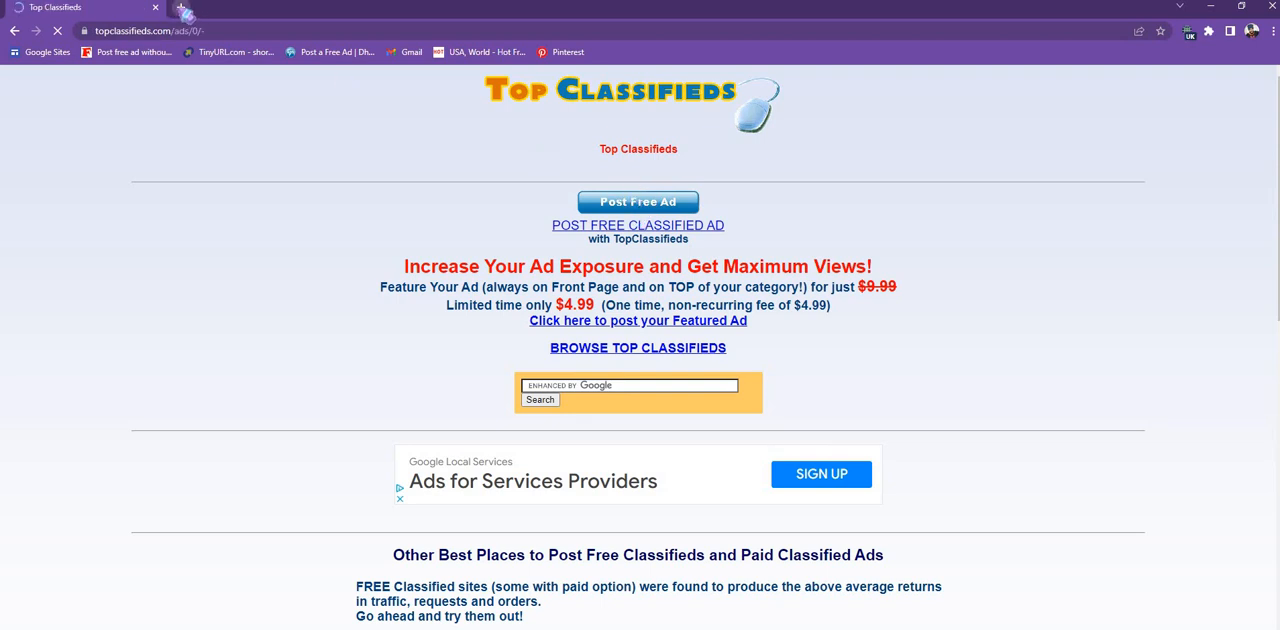
- Open Google Sites in a new tab and switch off the Browsec VPN
left_click(181, 8)
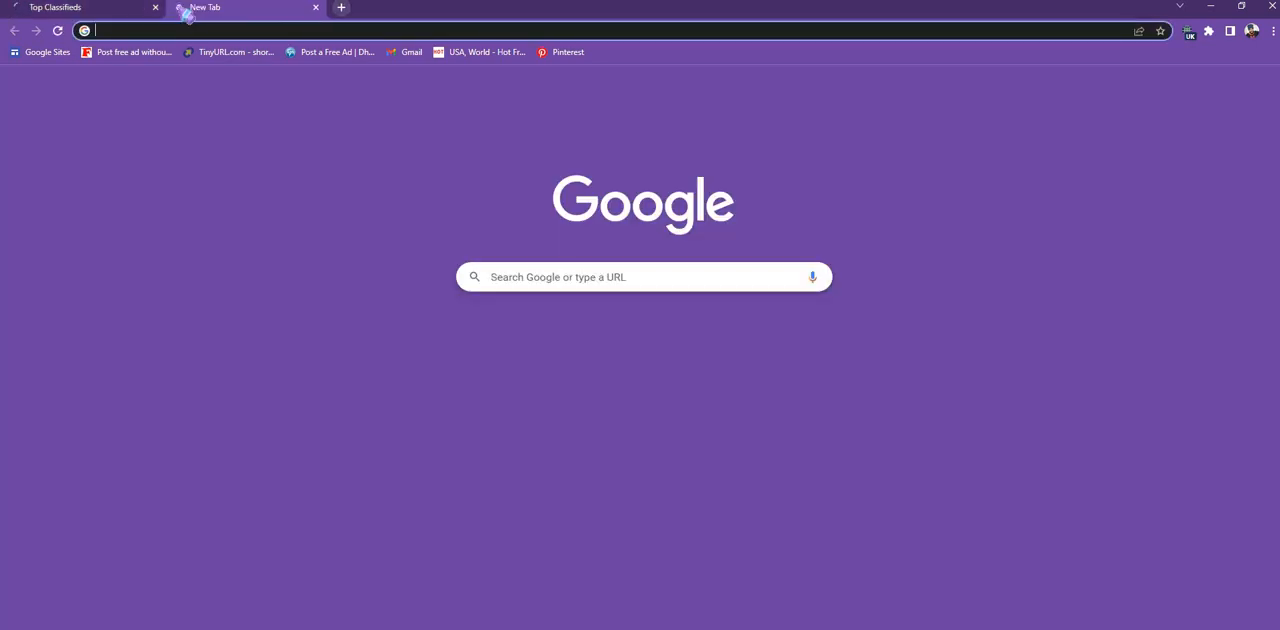
left_click(27, 57)
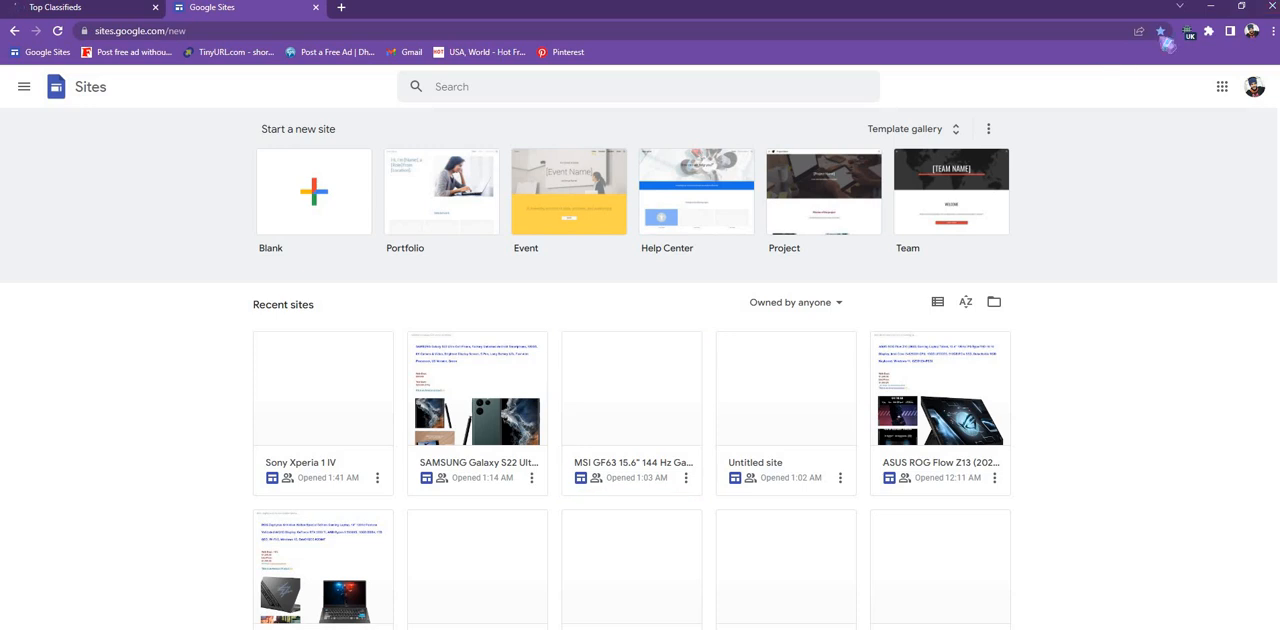
left_click(1188, 33)
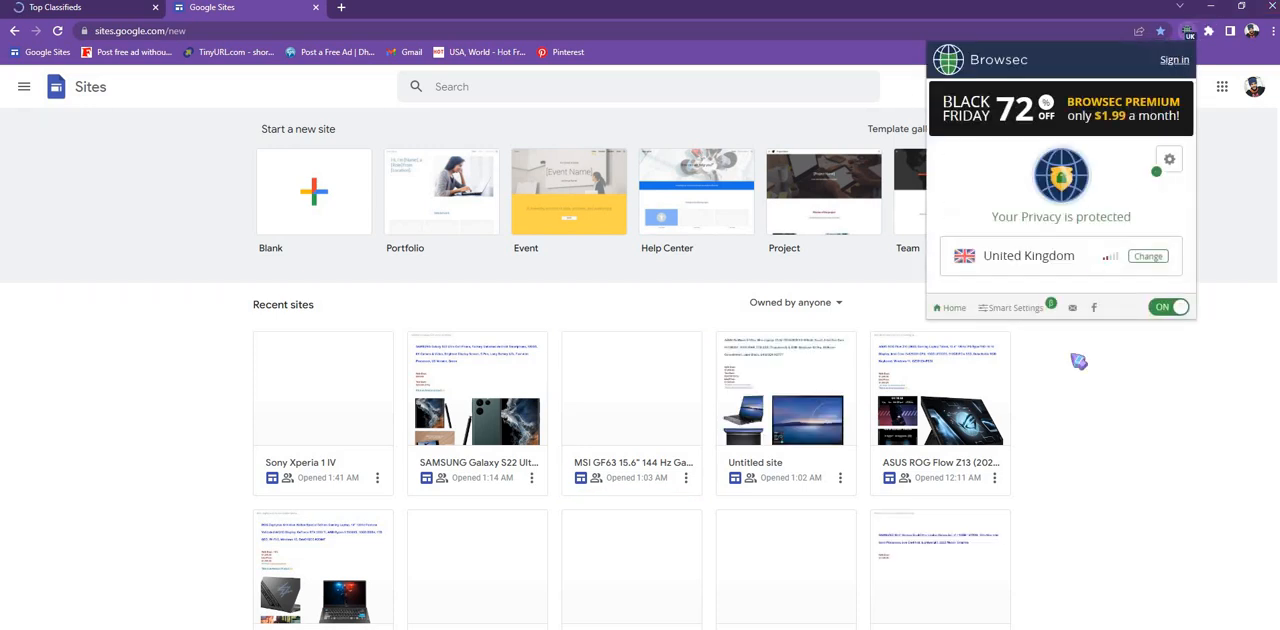
left_click(1160, 310)
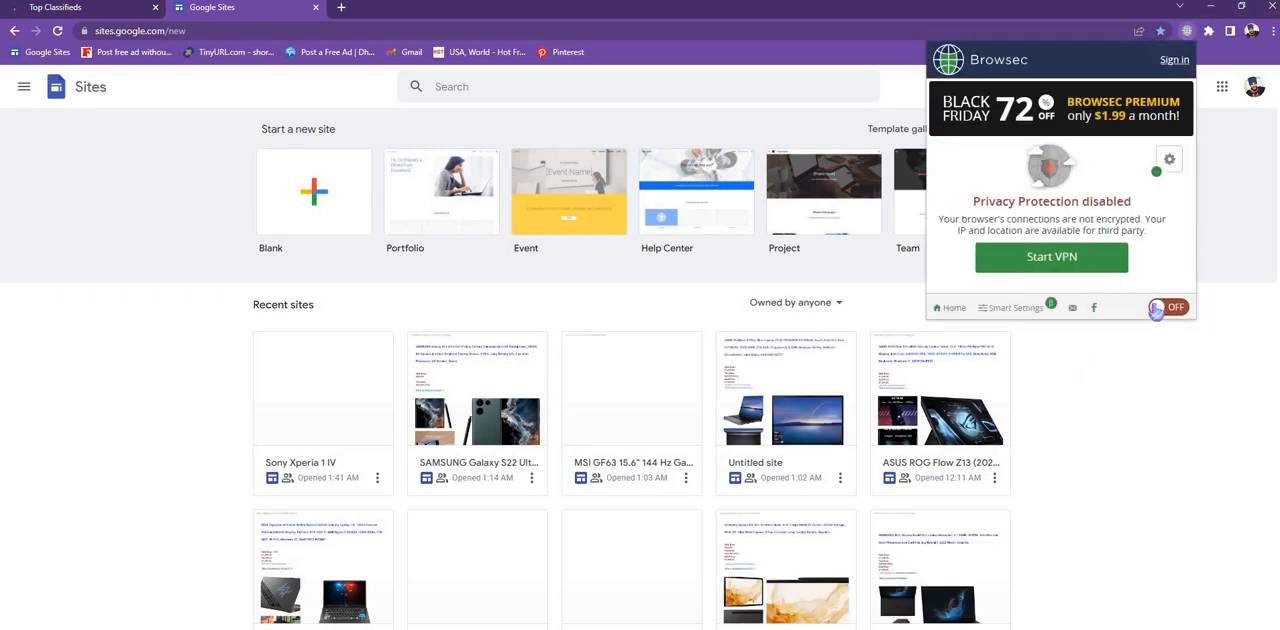
left_click(1258, 165)
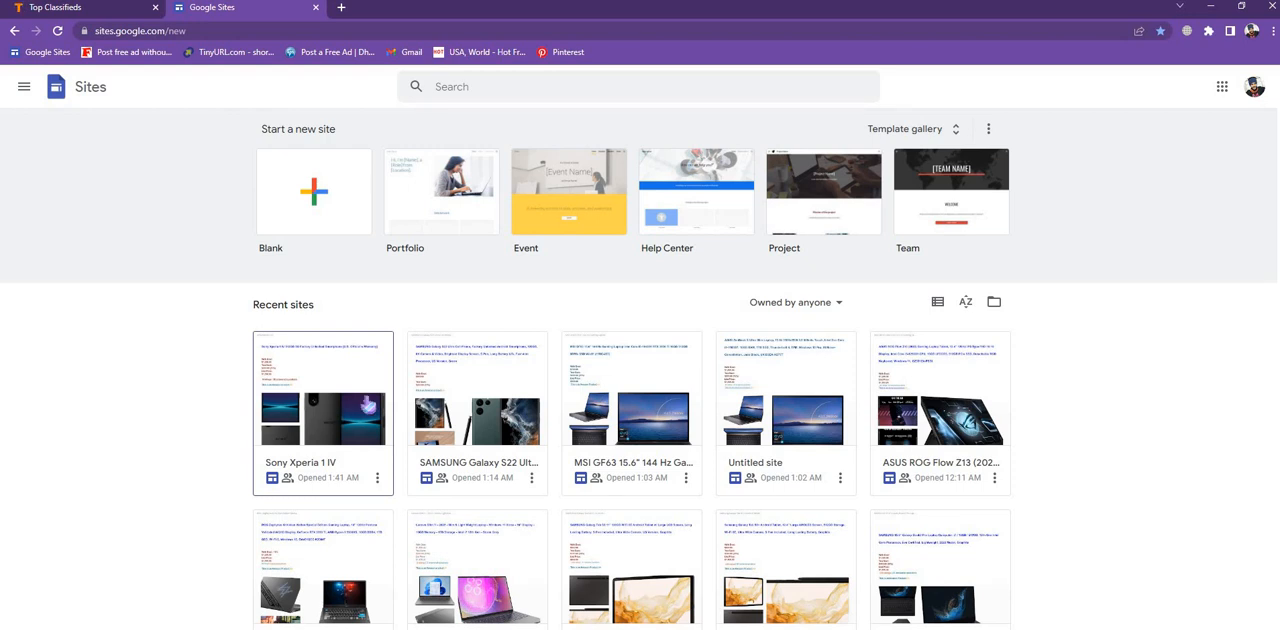
- Open the Sony Xperia 1 IV site and look through its product title, prices and images
left_click(372, 405)
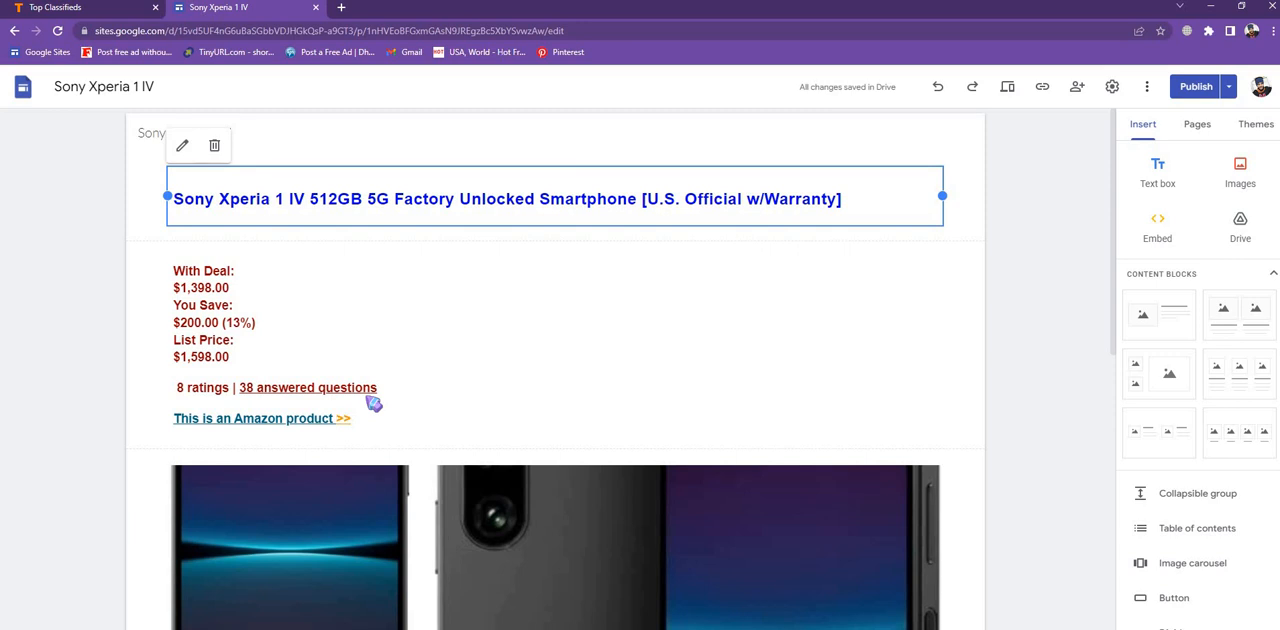
scroll(429, 360, "down", 3)
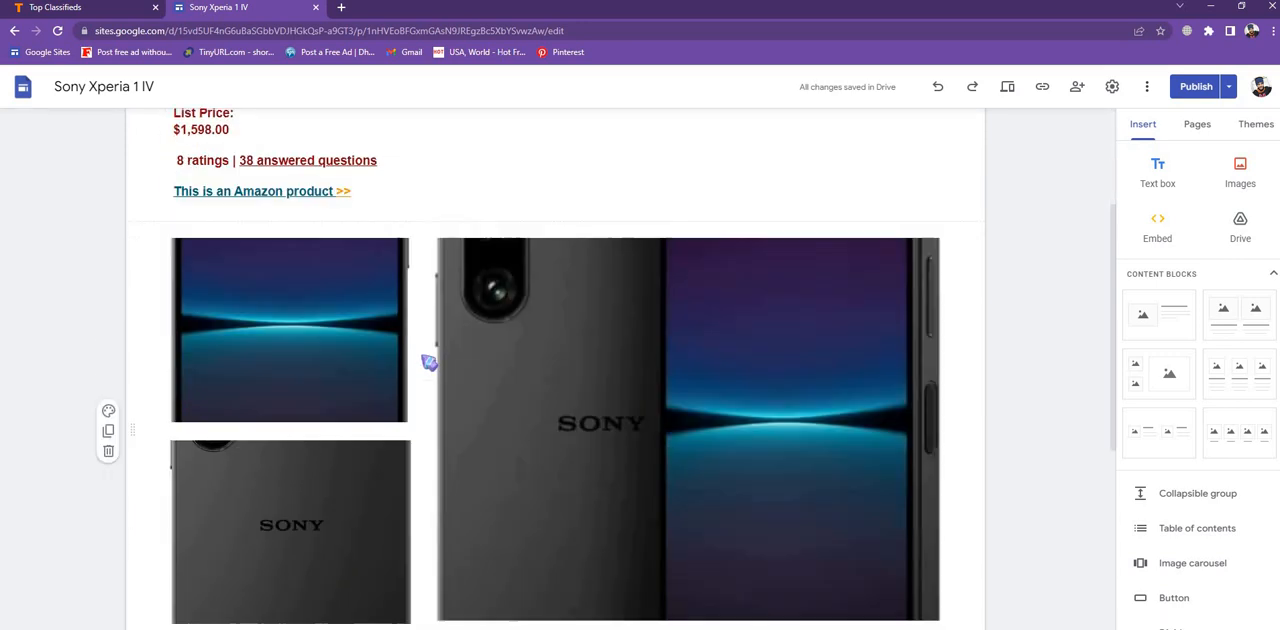
scroll(429, 360, "up", 2)
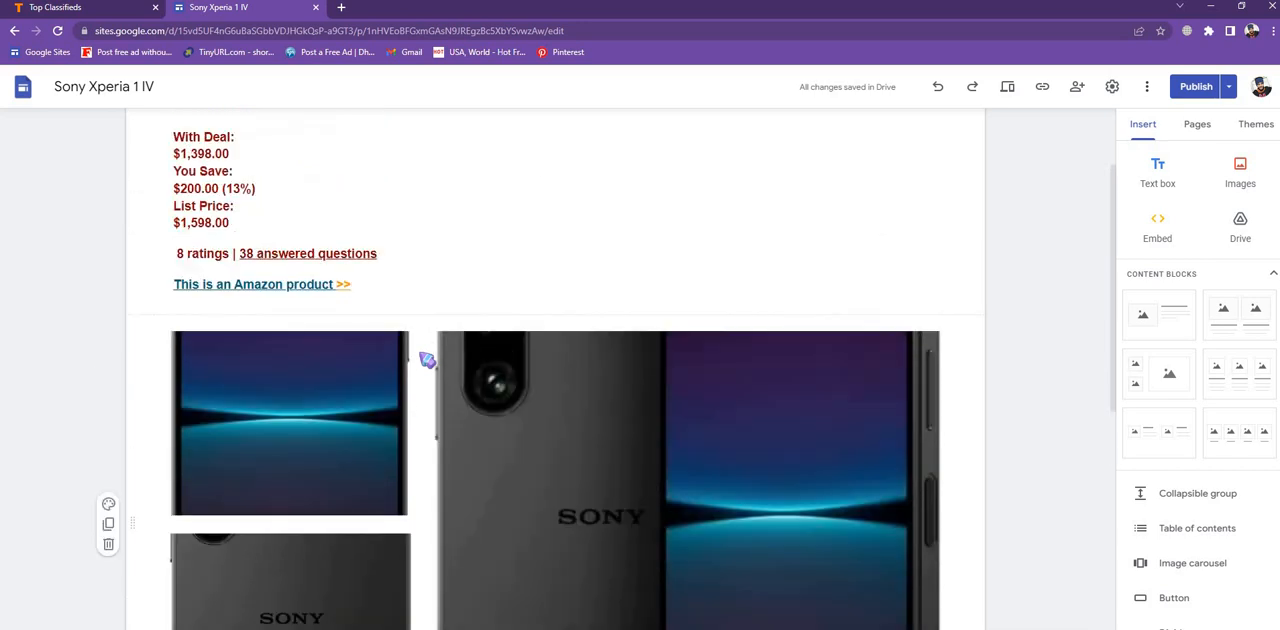
scroll(429, 360, "down", 1)
scroll(429, 360, "down", 2)
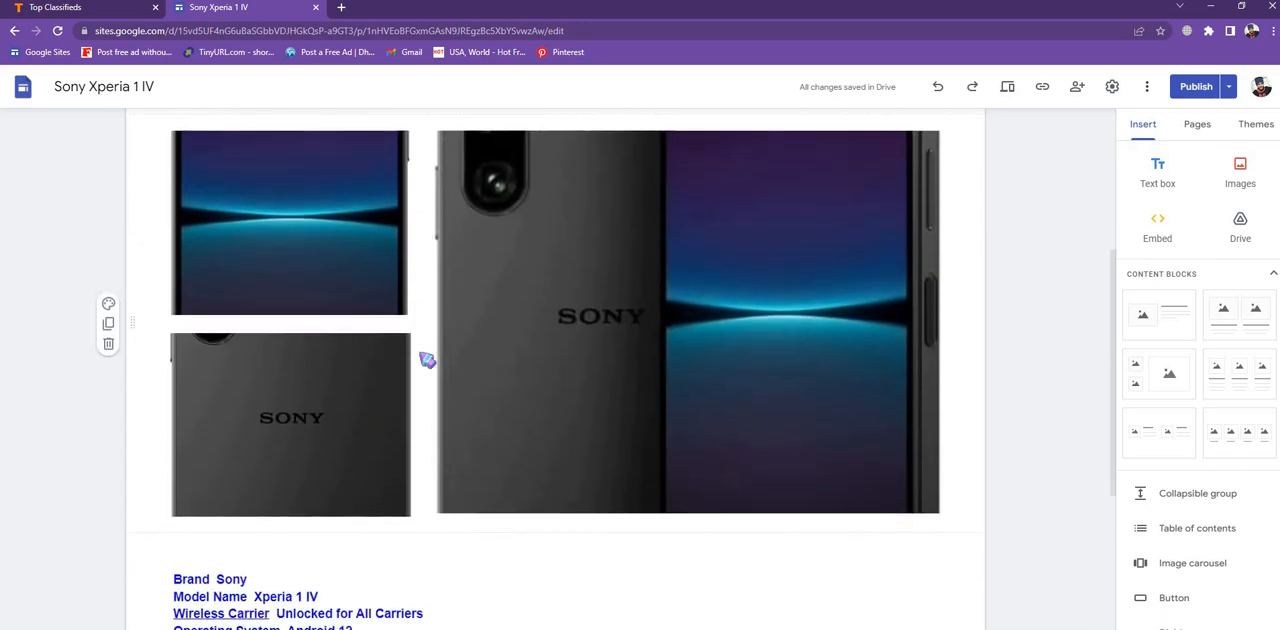
scroll(429, 360, "up", 1)
scroll(429, 360, "up", 1)
scroll(428, 360, "up", 1)
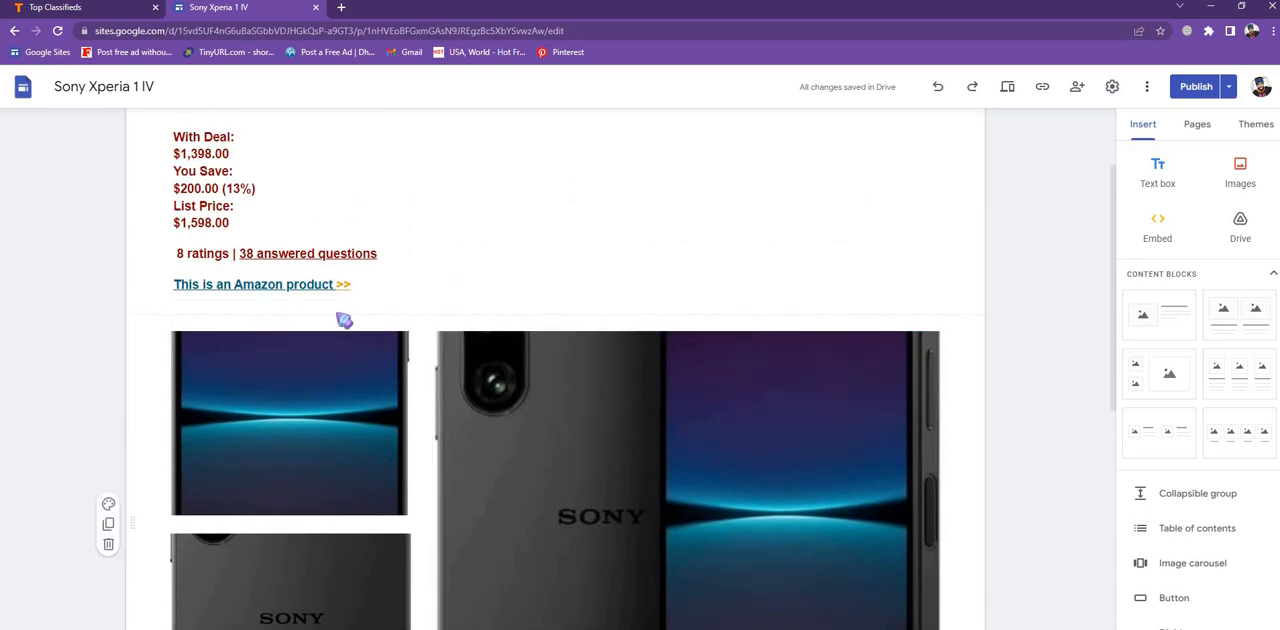
left_click(297, 286)
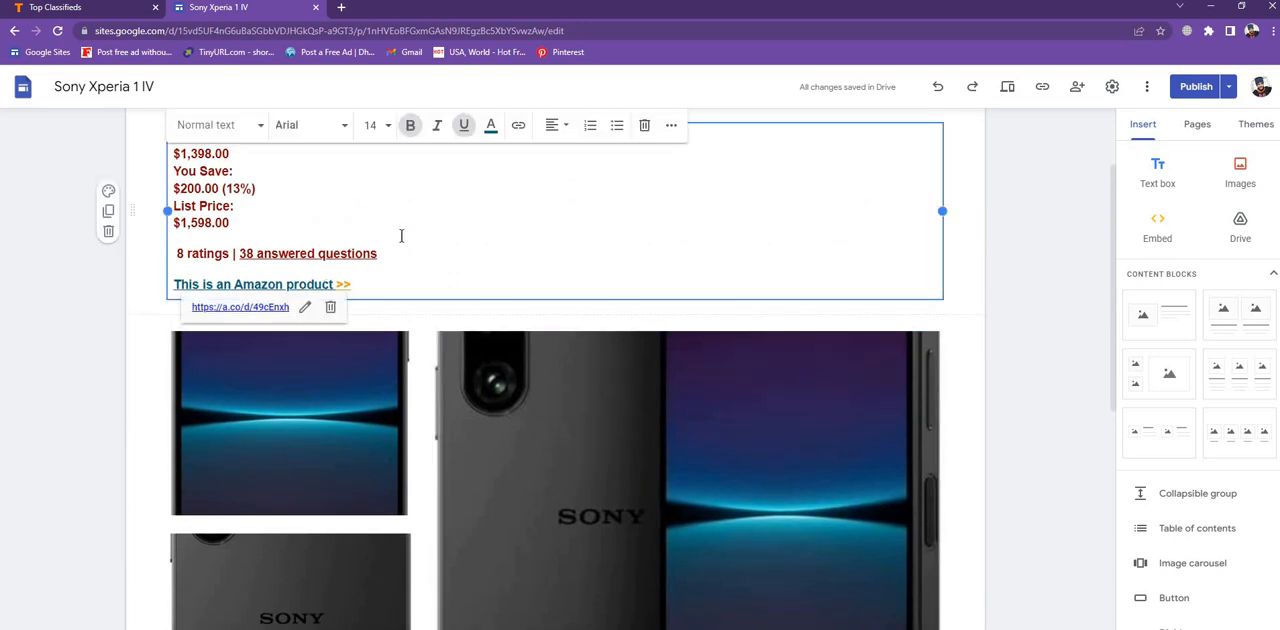
scroll(401, 236, "up", 1)
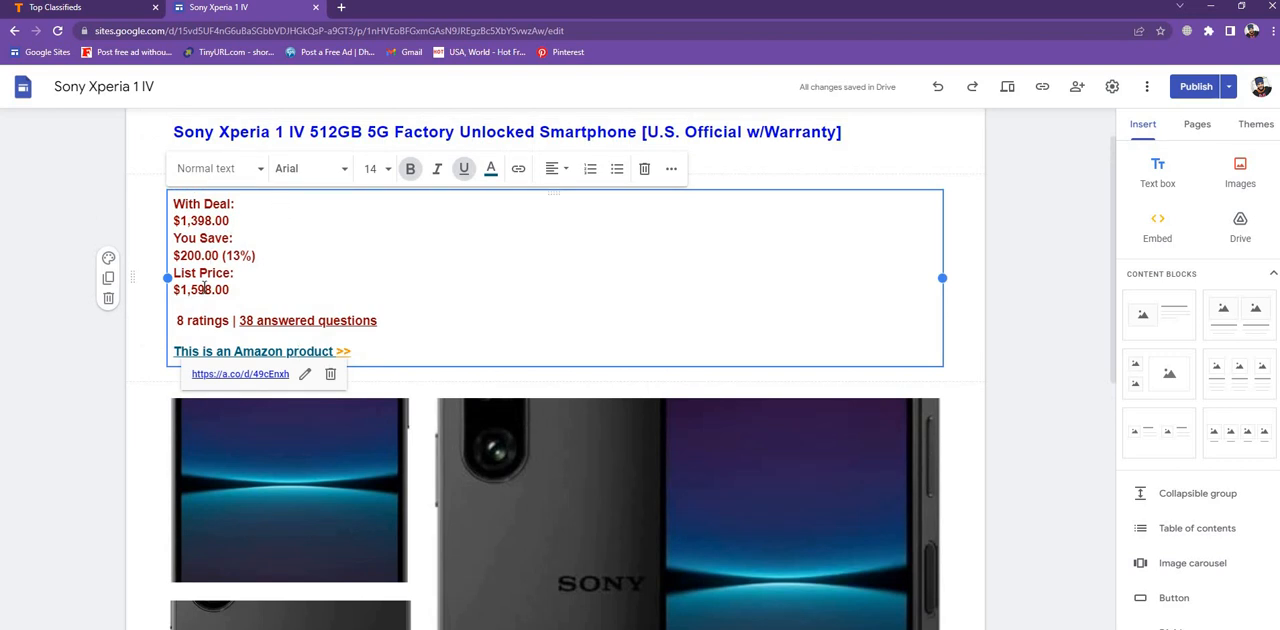
scroll(222, 285, "down", 4)
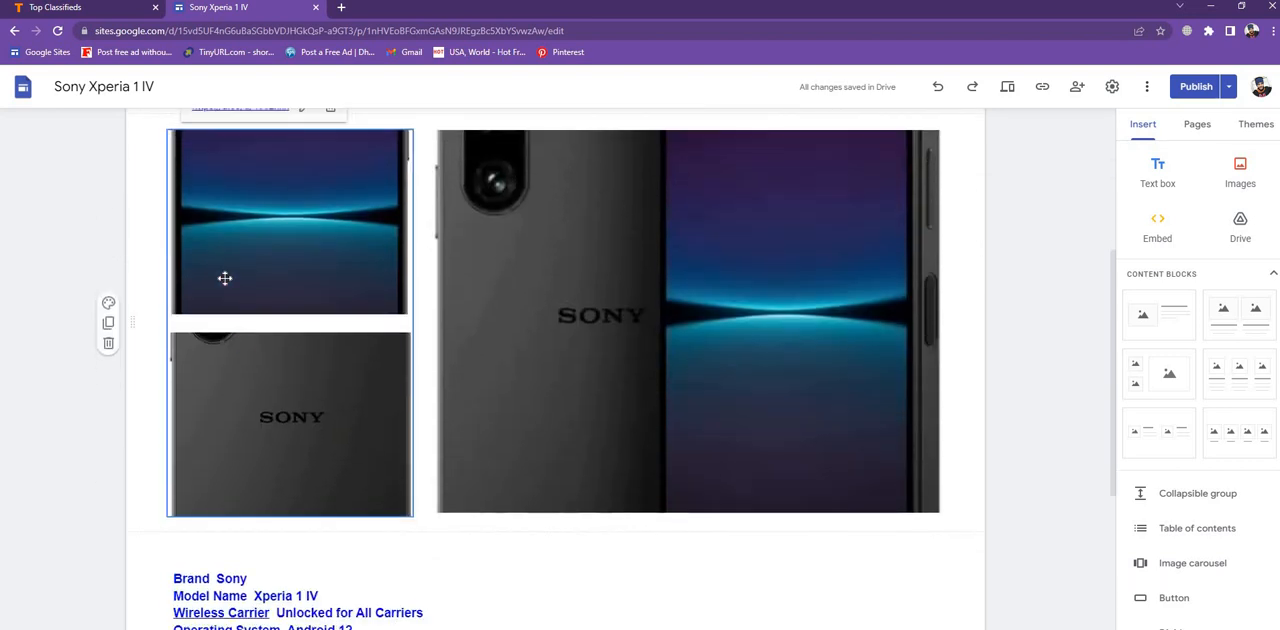
scroll(241, 347, "up", 1)
scroll(241, 347, "up", 4)
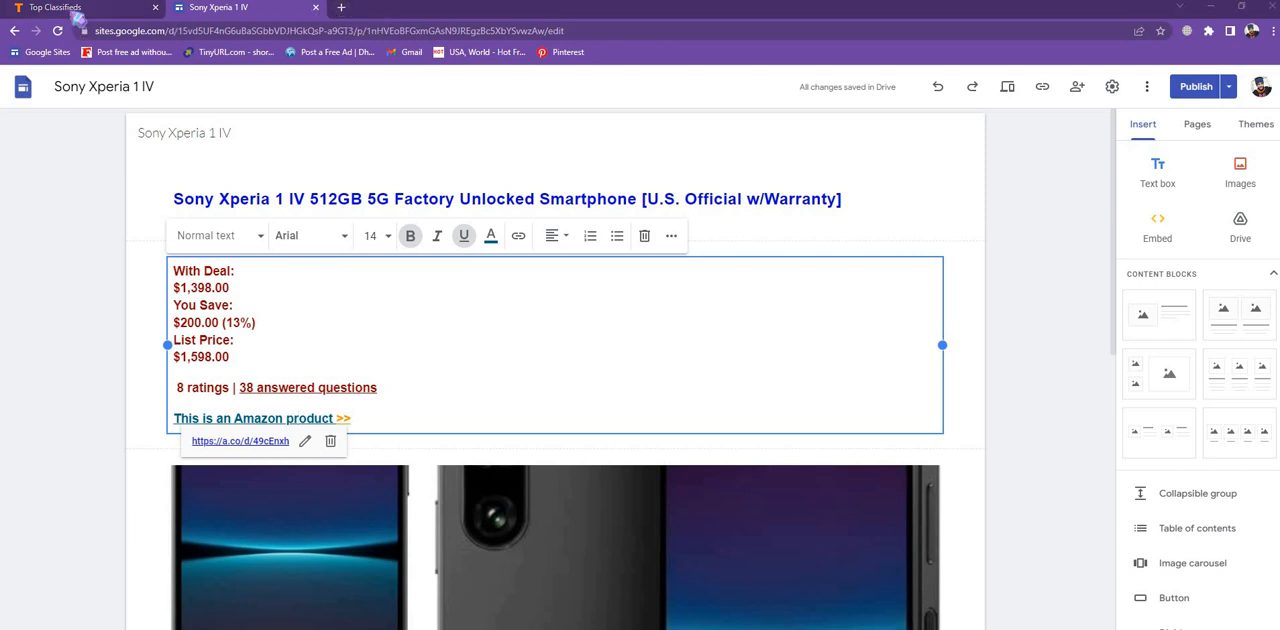
- Return to Top Classifieds, start a free ad post and choose the Worldwide region
left_click(70, 7)
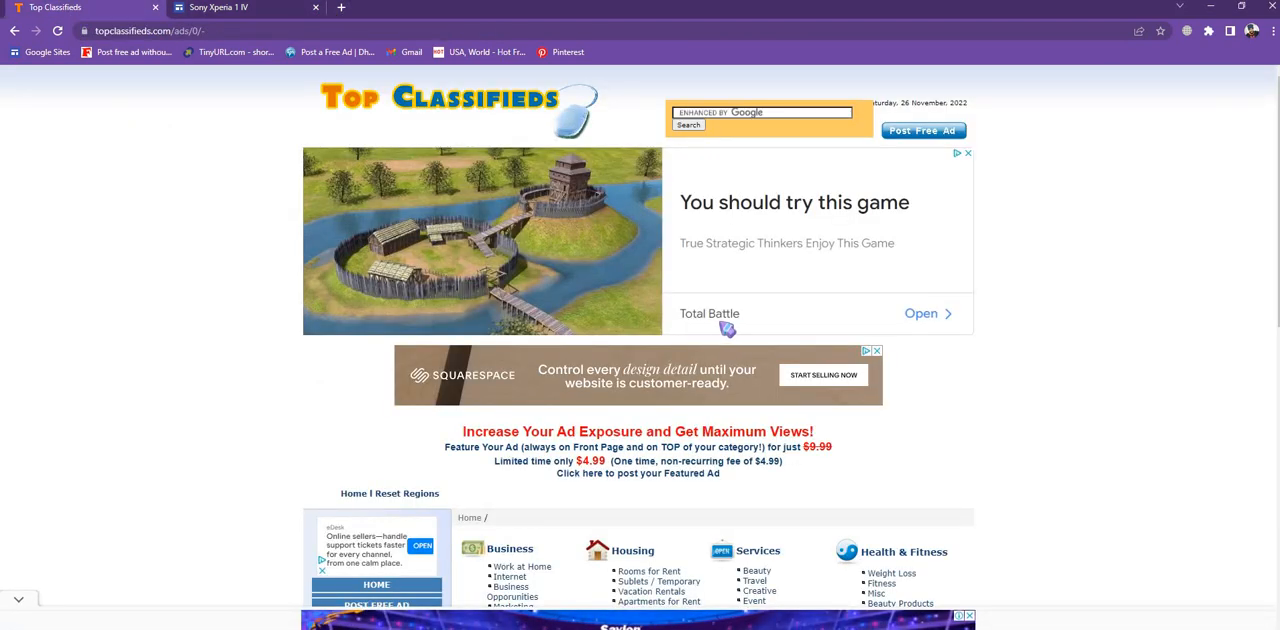
scroll(722, 330, "down", 1)
scroll(709, 318, "down", 2)
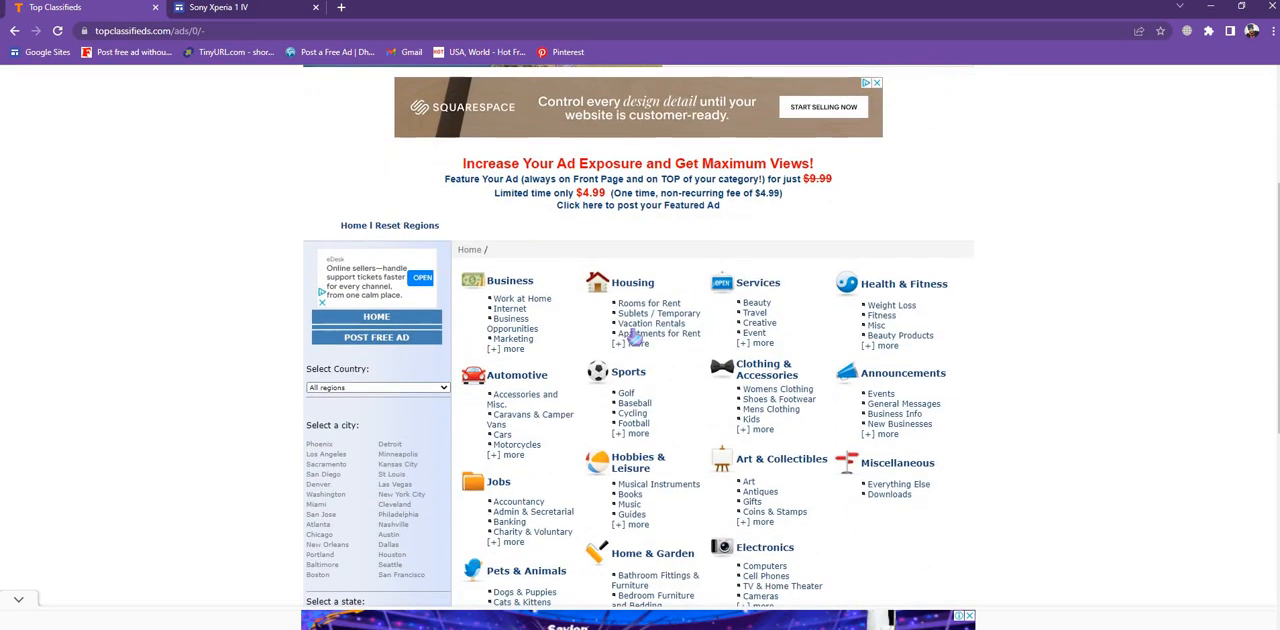
left_click(377, 338)
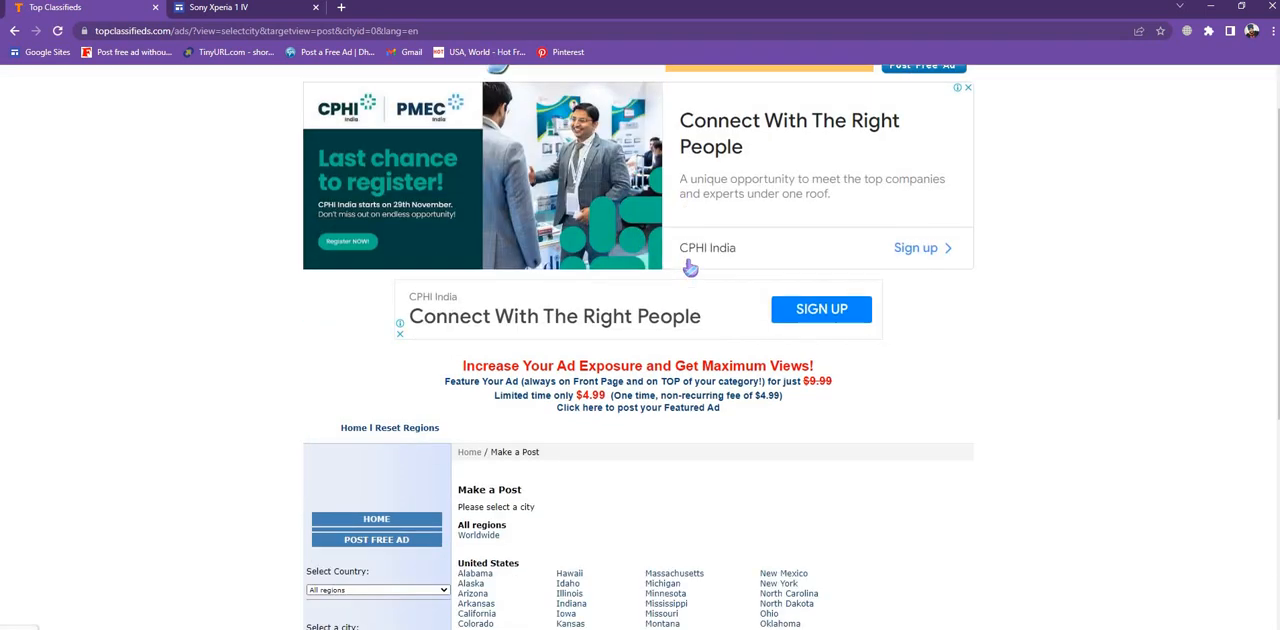
scroll(690, 268, "down", 3)
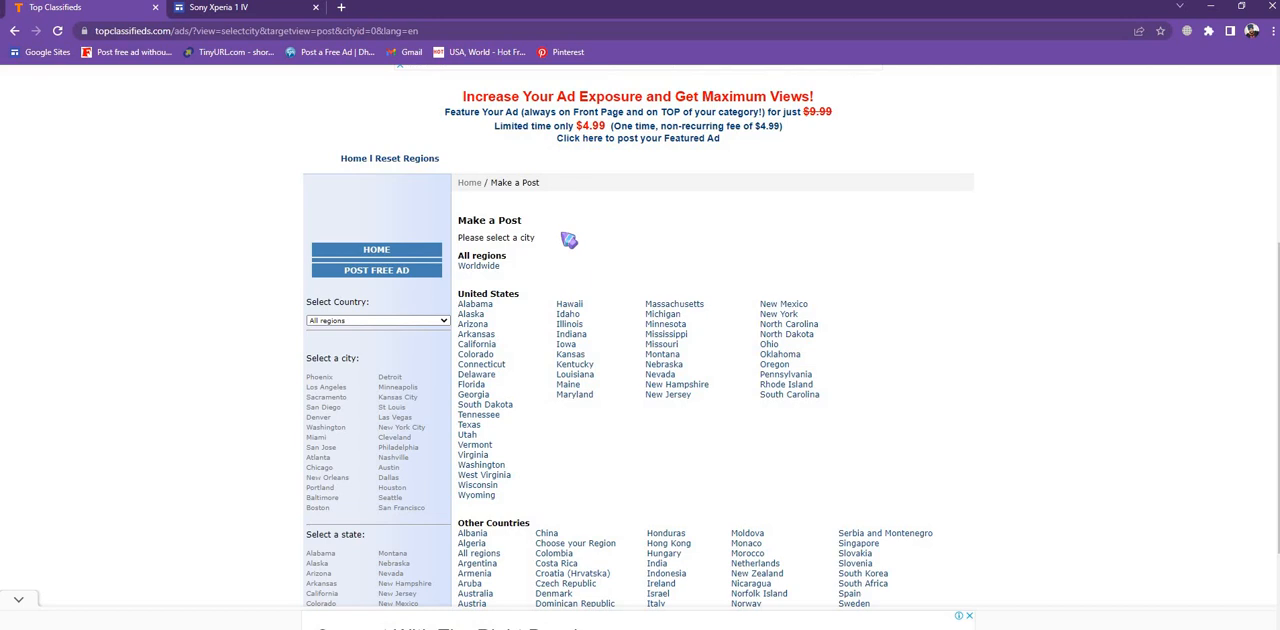
left_click(488, 268)
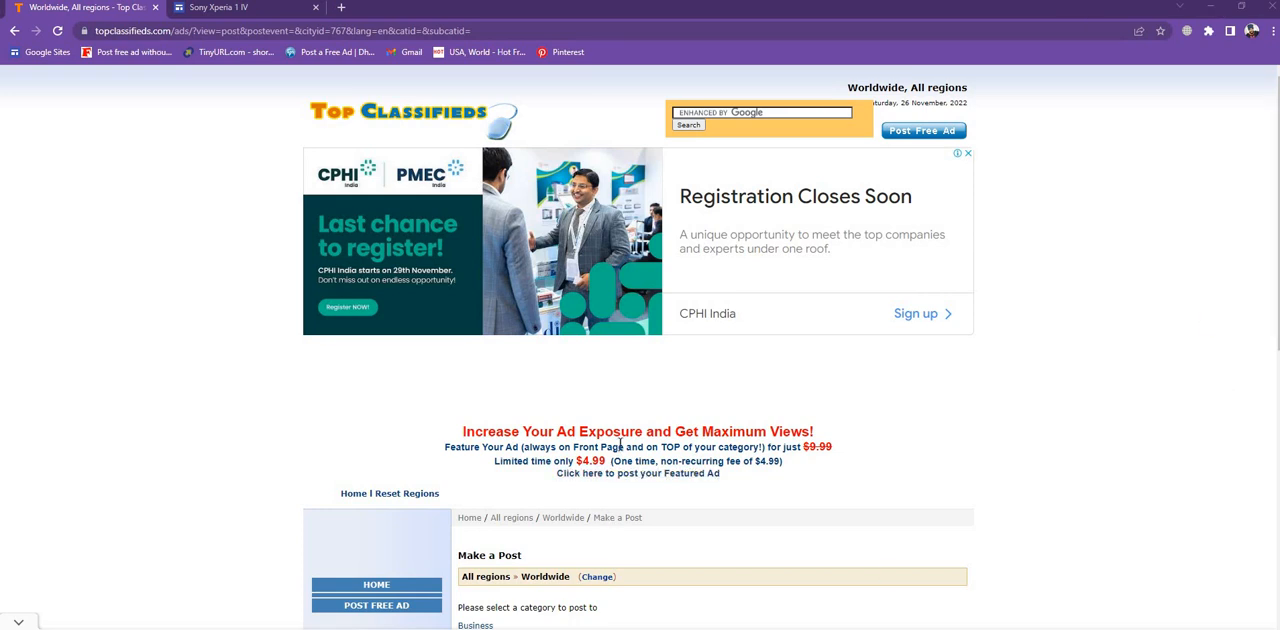
- Choose the Business category and the Work at Home subcategory for the ad
scroll(620, 444, "down", 2)
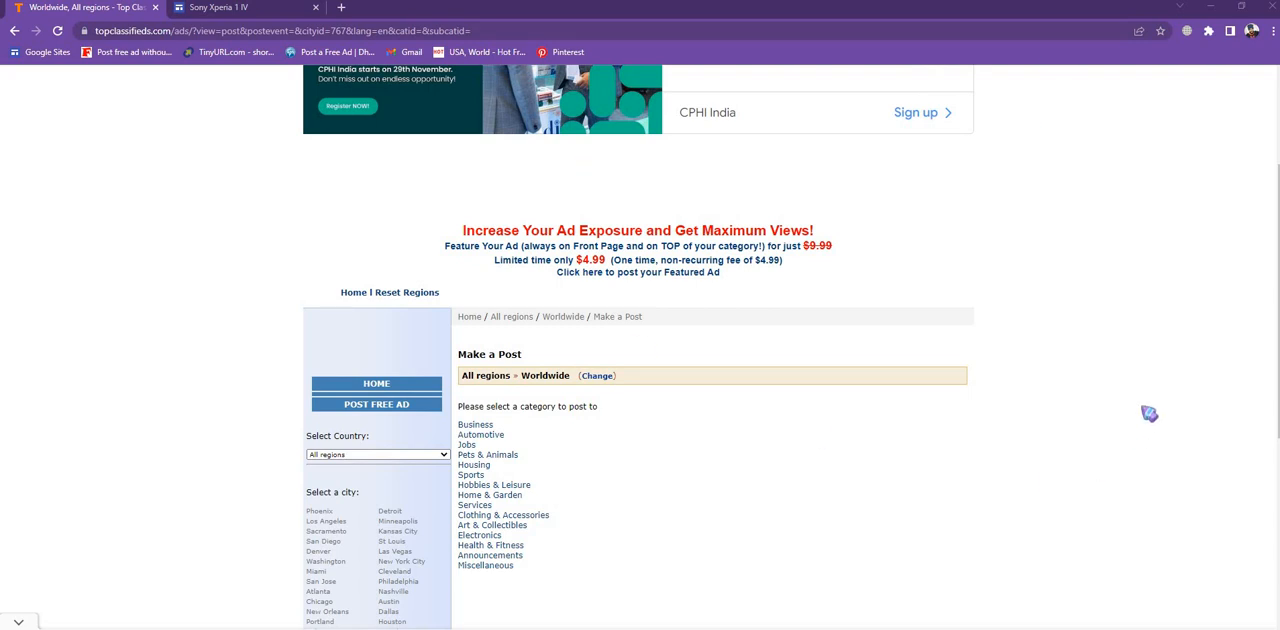
left_click(483, 425)
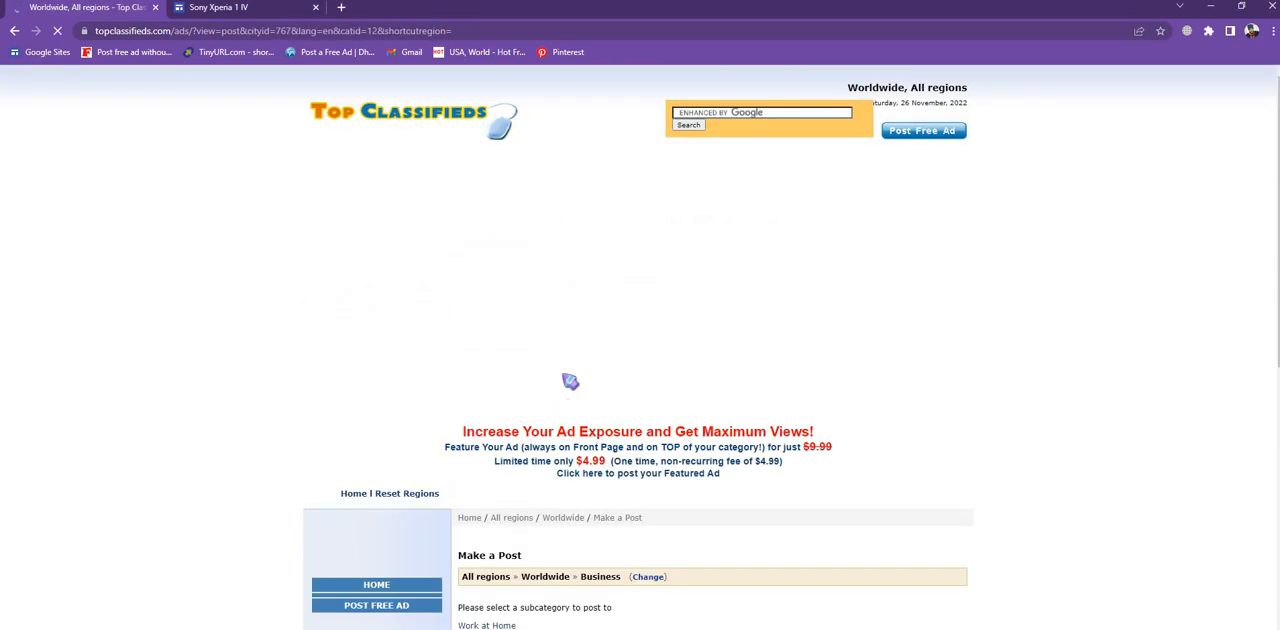
scroll(570, 370, "down", 2)
scroll(565, 365, "down", 2)
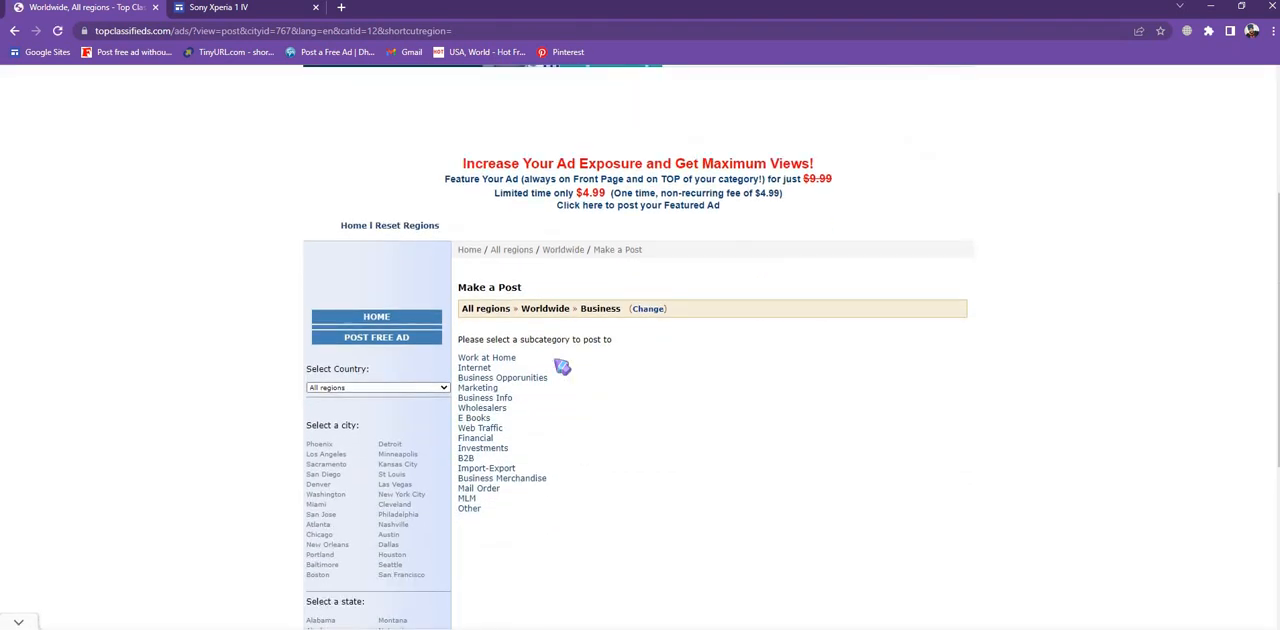
left_click(500, 359)
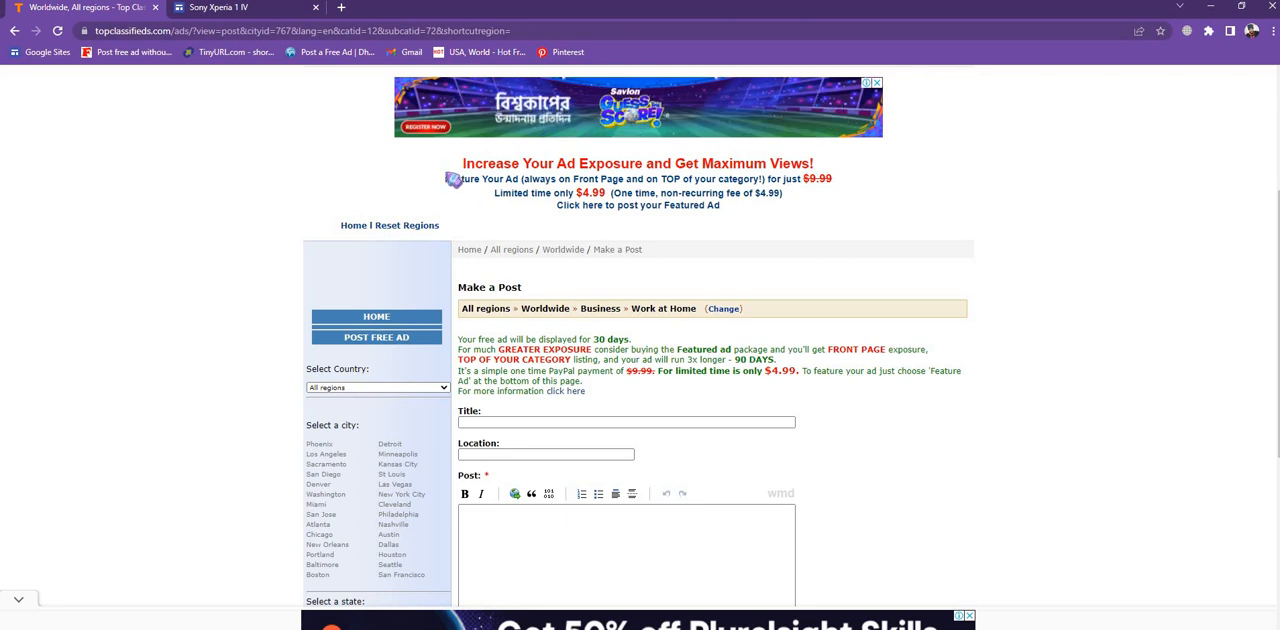
- Copy the product title from the Sony Xperia 1 IV Google Sites page
left_click(229, 10)
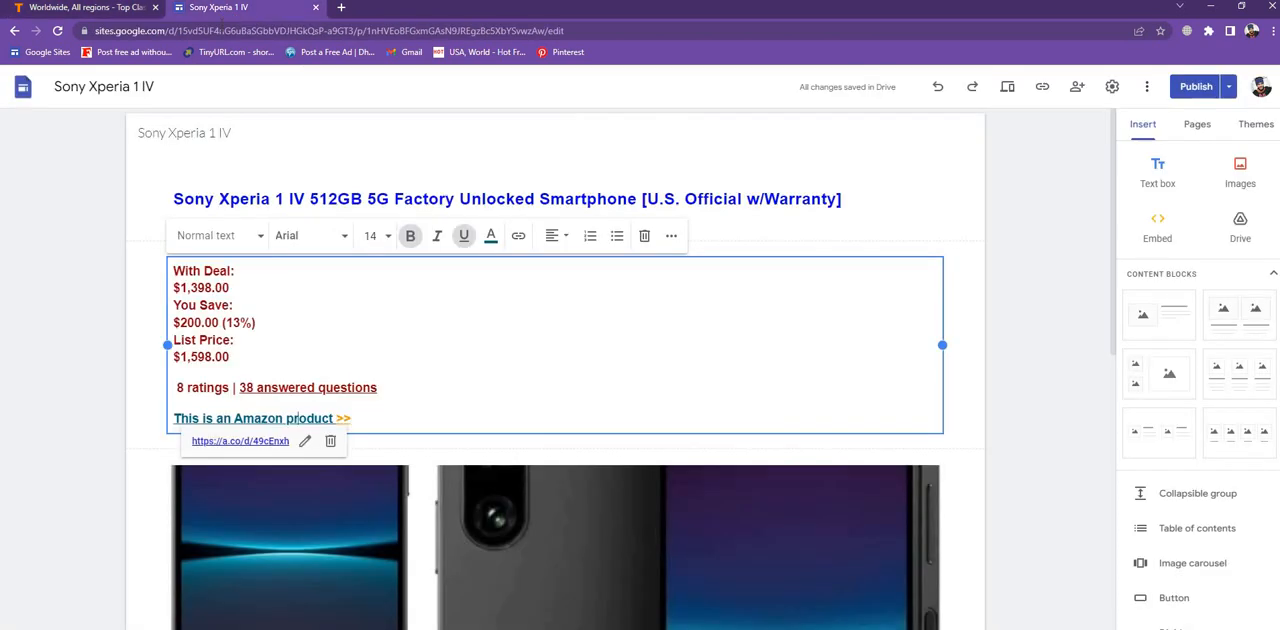
left_click_drag(174, 198, 886, 256)
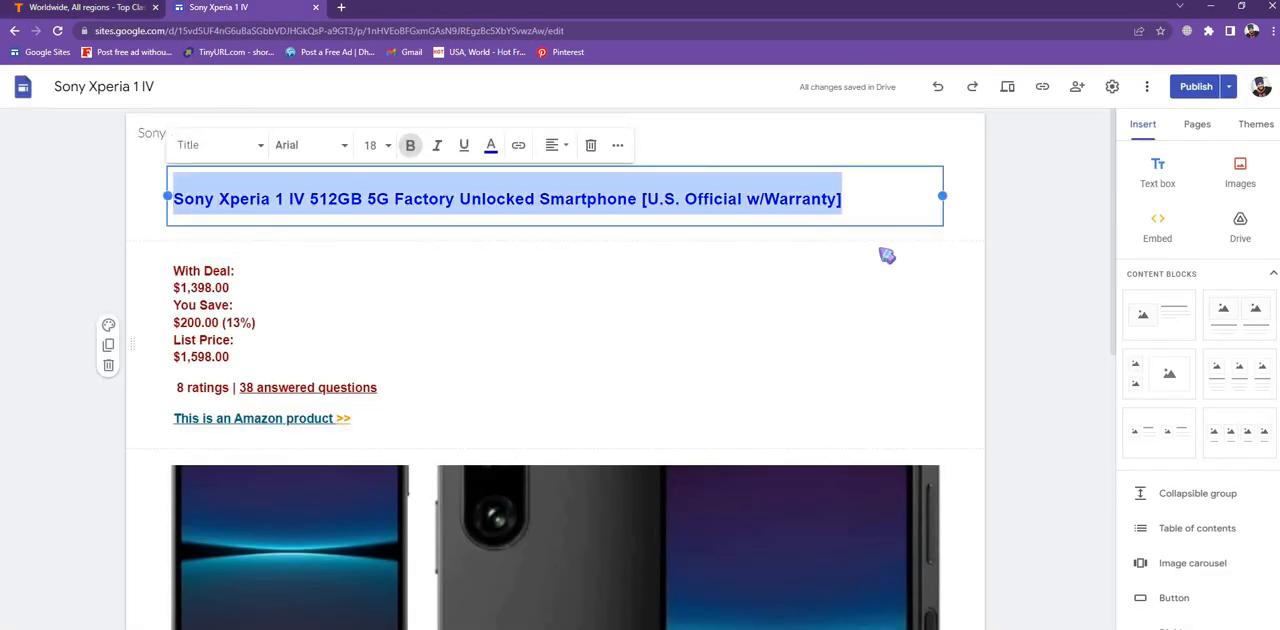
left_click(886, 256)
left_click(765, 198)
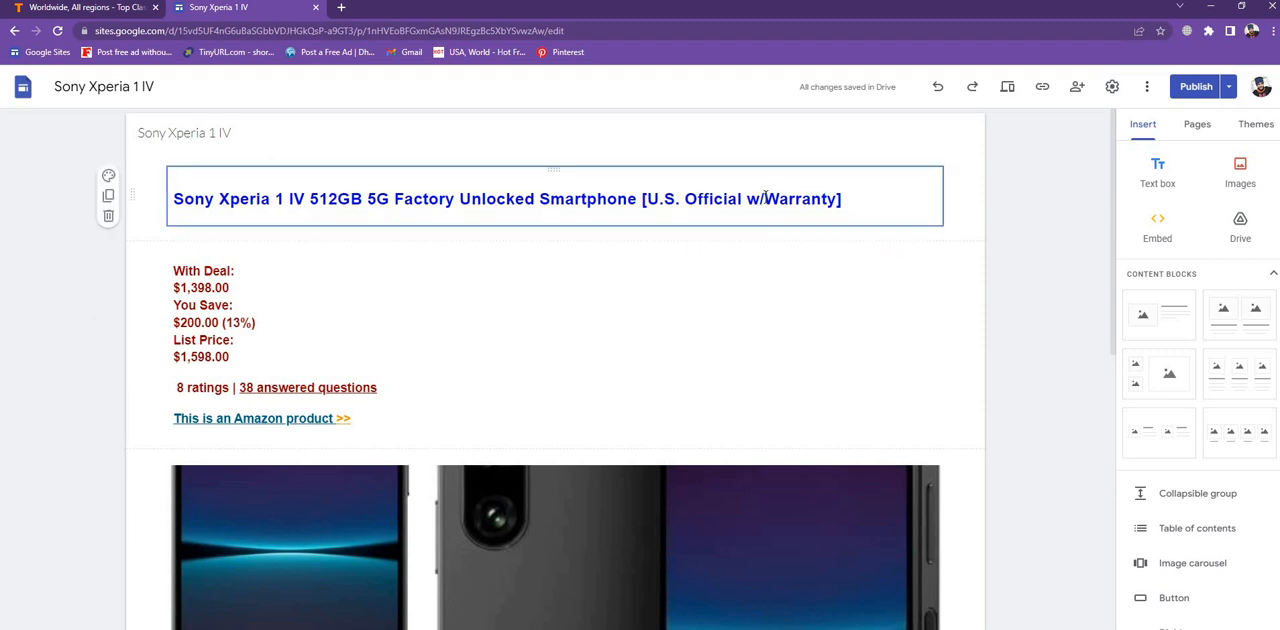
triple_click(766, 196)
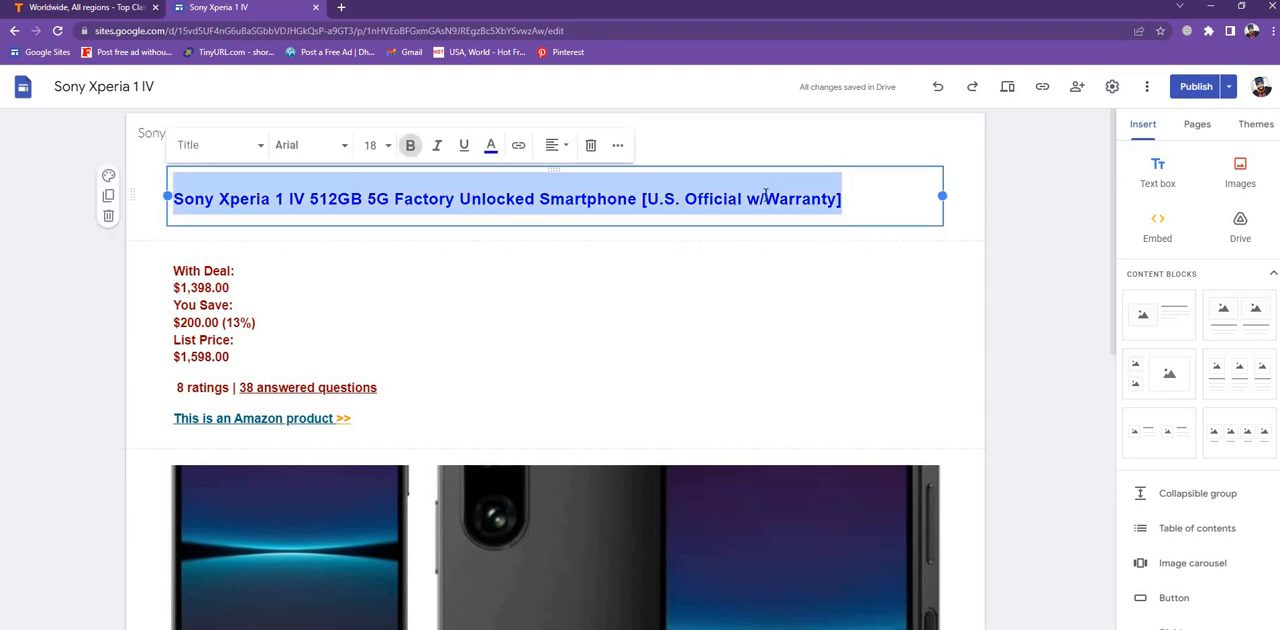
right_click(767, 197)
left_click(829, 245)
- Paste the copied product title into the ad's Title field on Top Classifieds
left_click(45, 8)
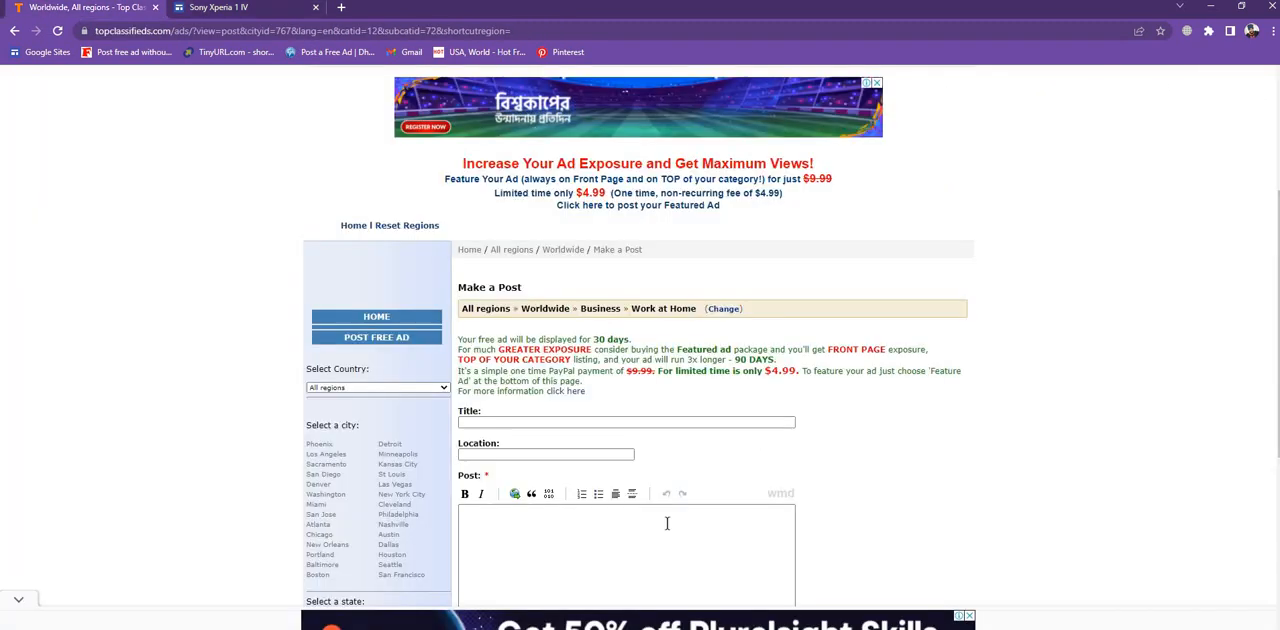
left_click(519, 424)
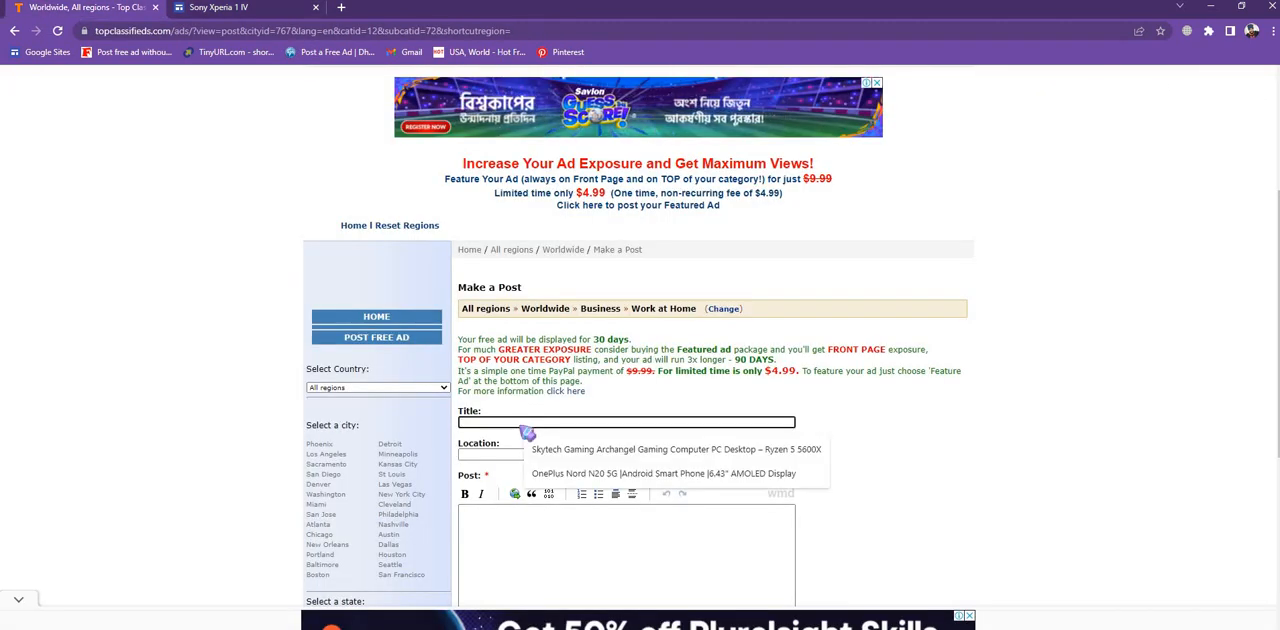
right_click(519, 424)
left_click(554, 529)
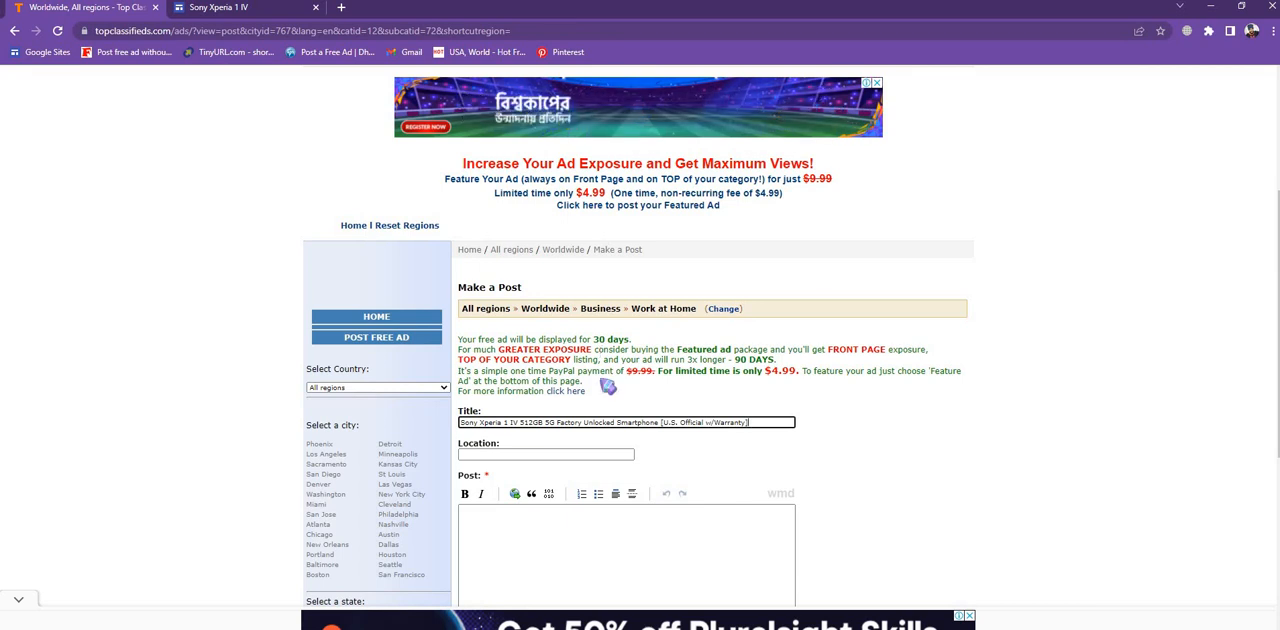
- Paste the product title as the first line of the ad's Post body
scroll(607, 418, "down", 2)
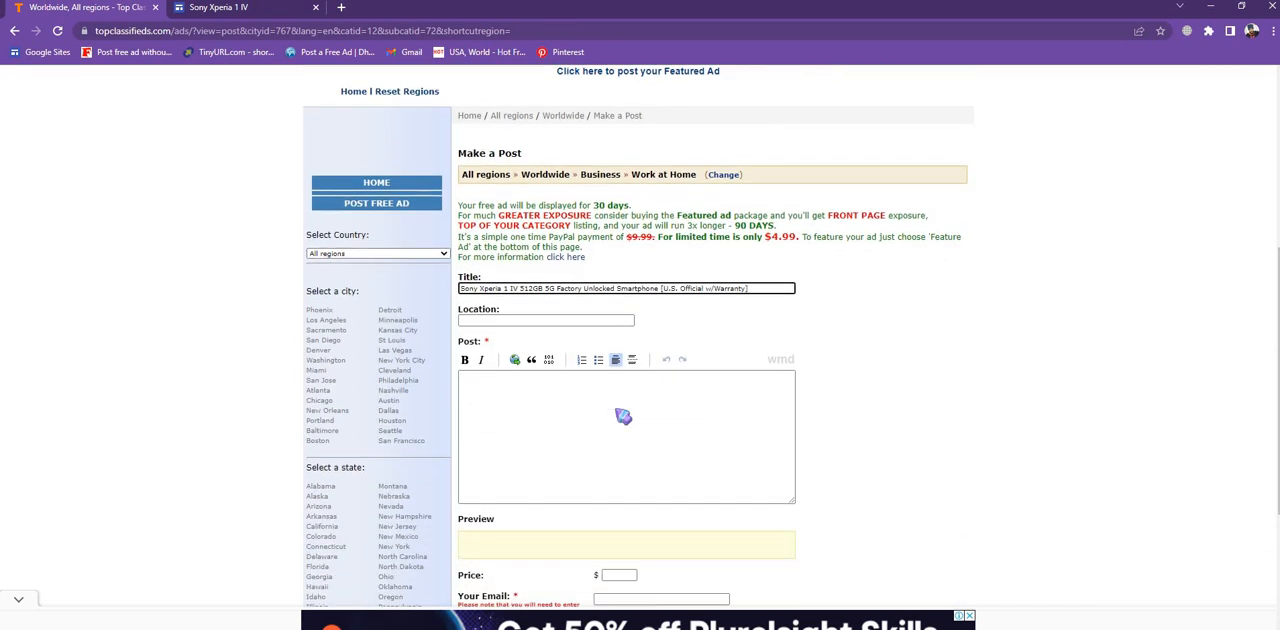
left_click(232, 10)
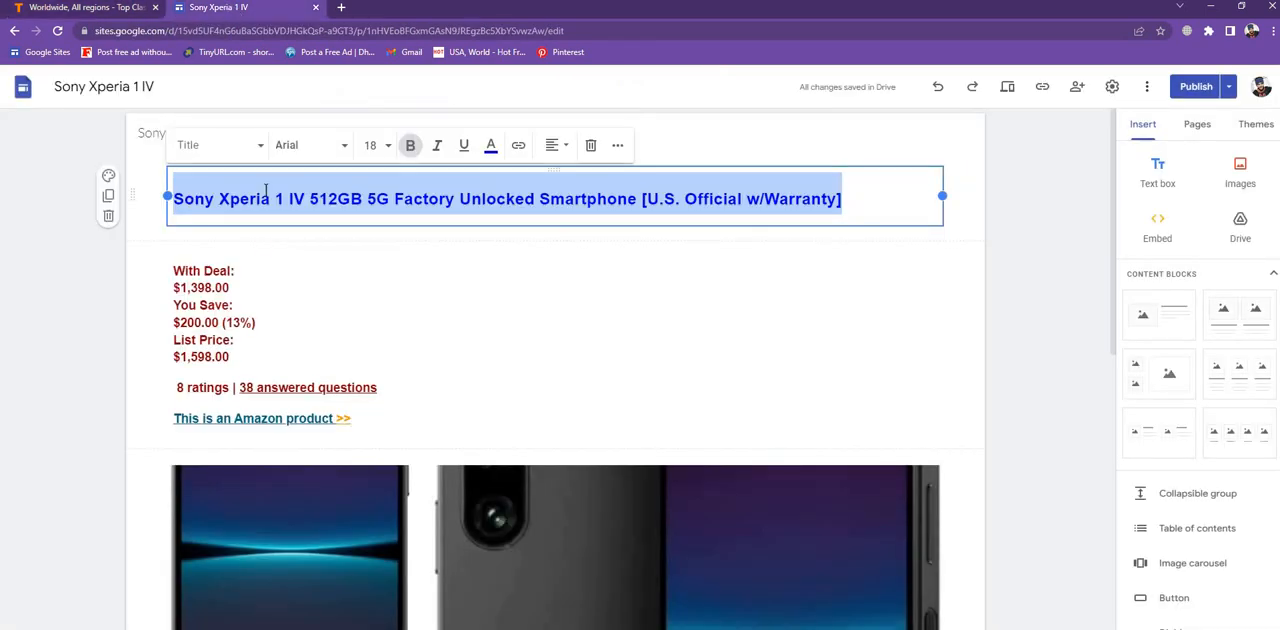
left_click(108, 8)
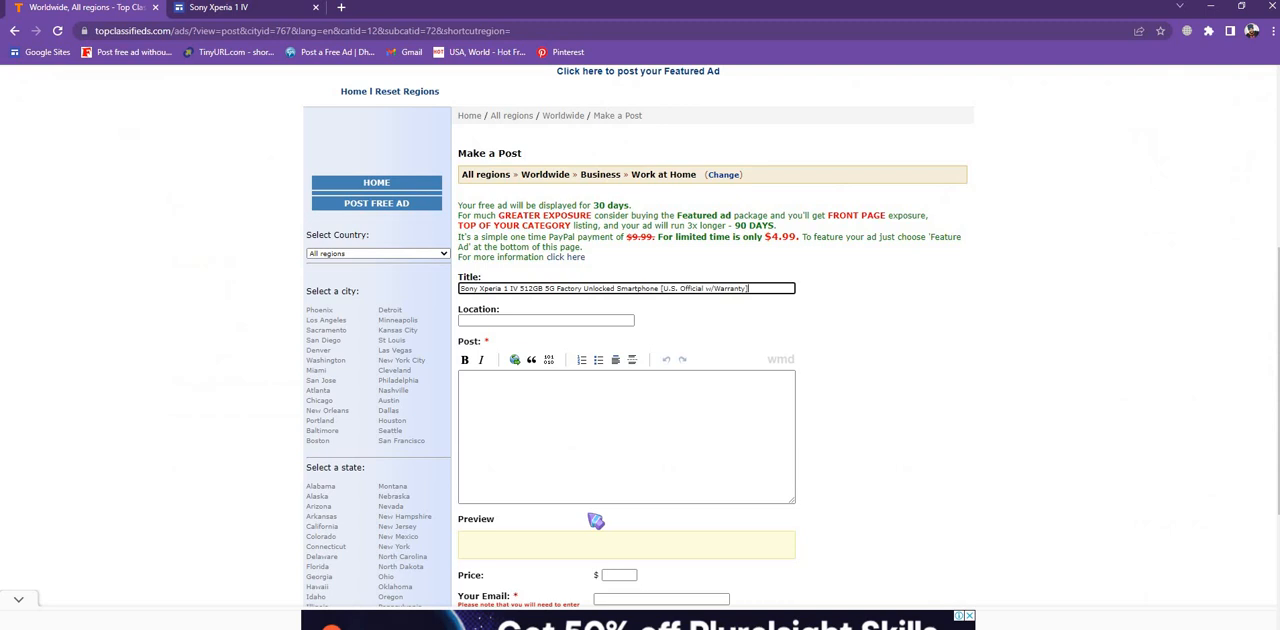
left_click(523, 406)
right_click(524, 408)
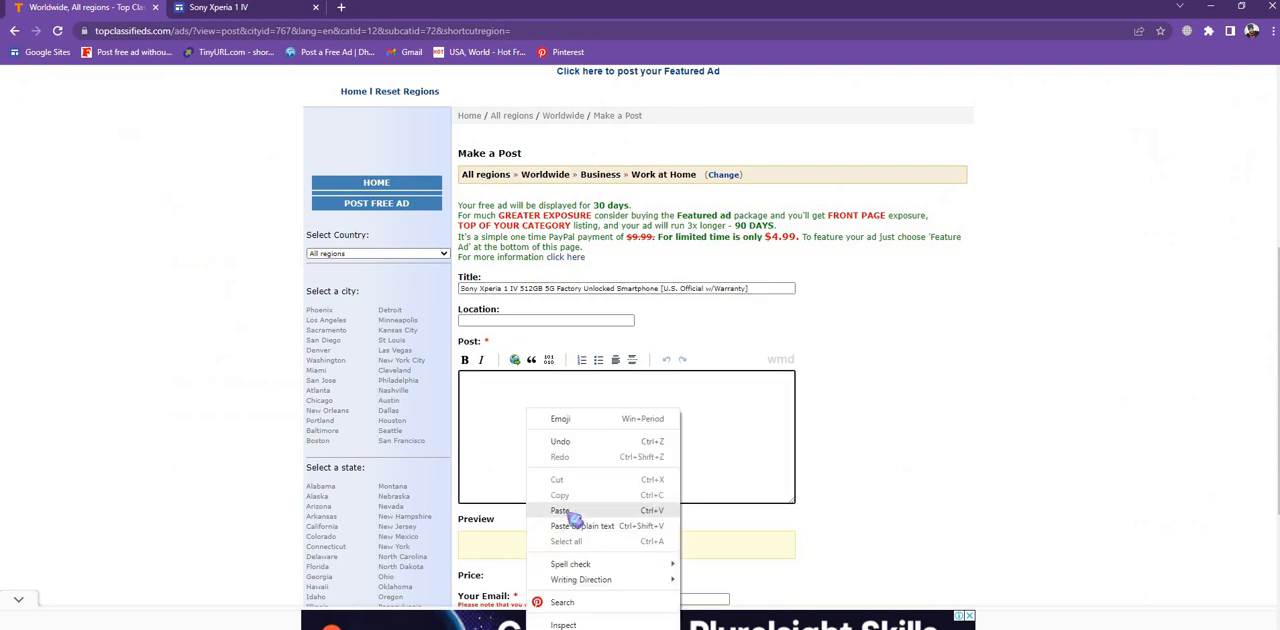
left_click(560, 511)
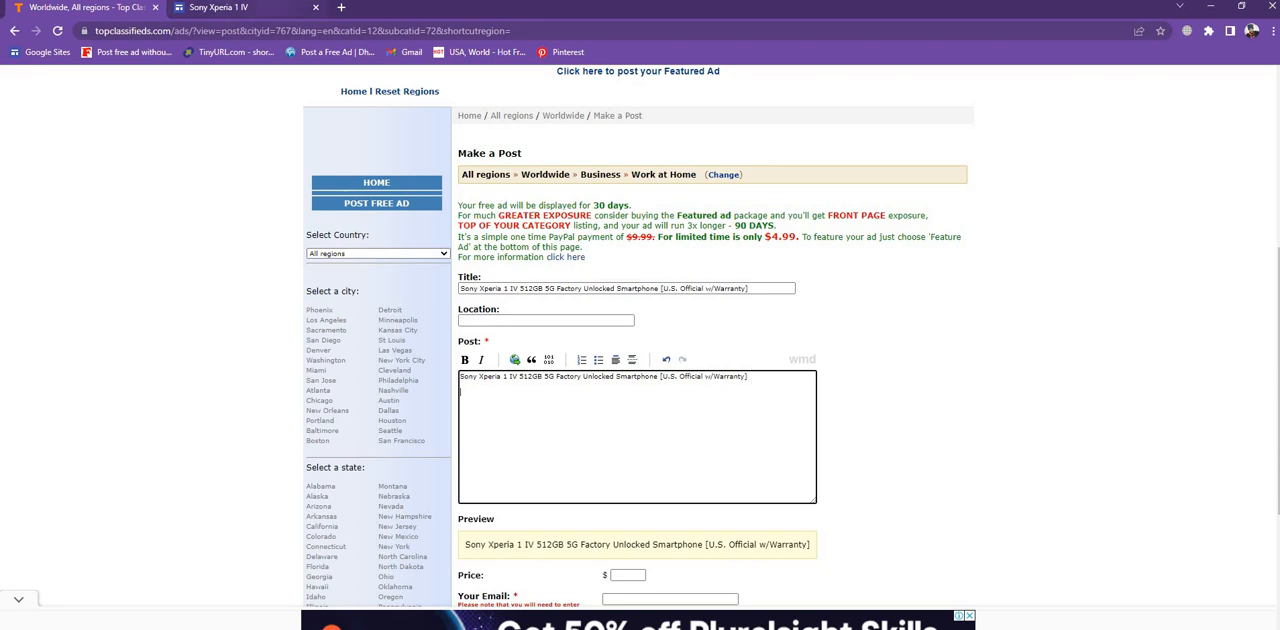
- Copy the price, ratings and Amazon product text block from the Google Sites page
left_click(213, 14)
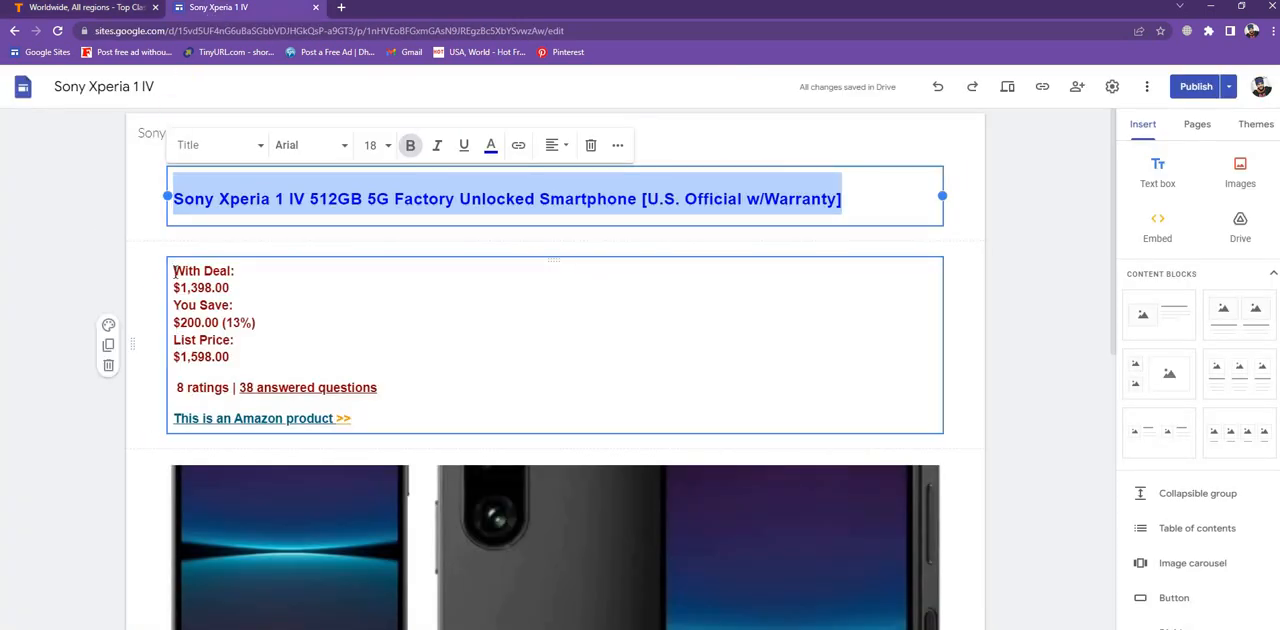
left_click_drag(176, 271, 480, 446)
left_click(79, 394)
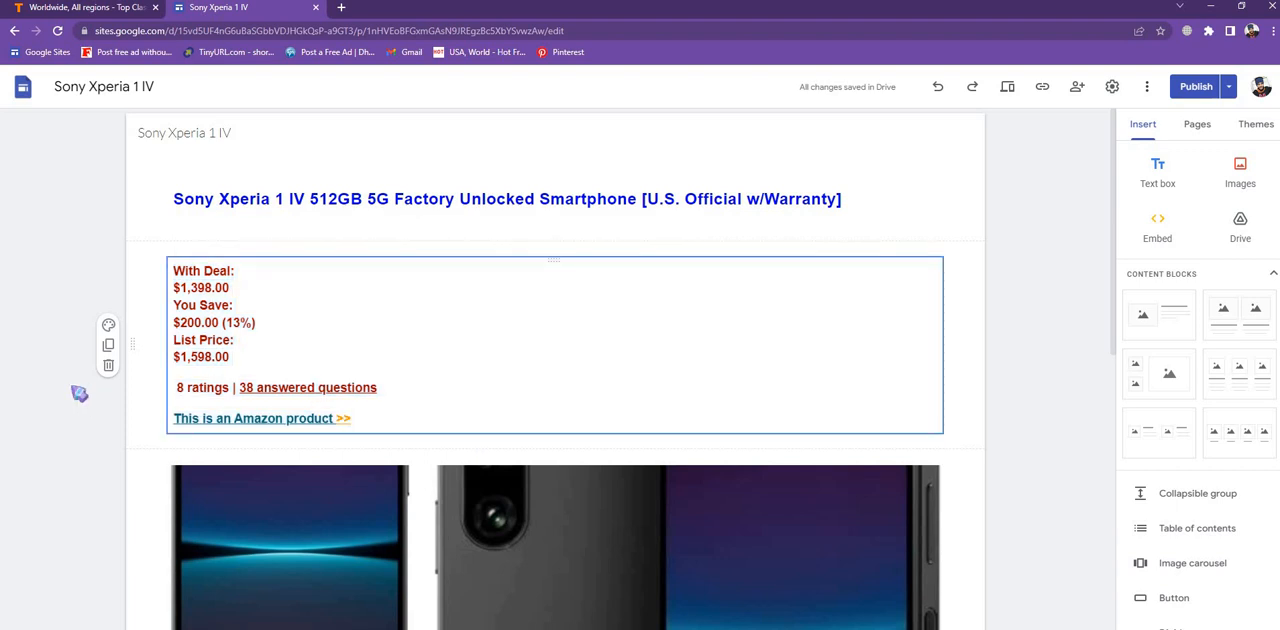
left_click(174, 278)
left_click_drag(174, 278, 381, 454)
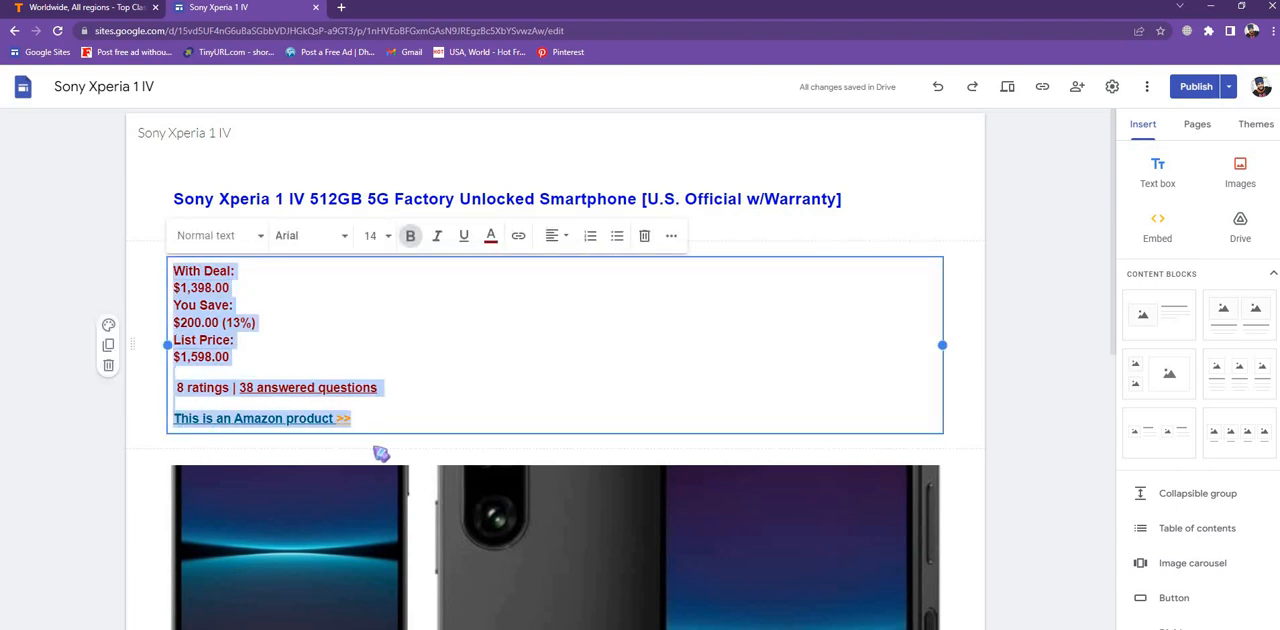
right_click(183, 306)
left_click(215, 356)
- Paste the price and ratings block into the Post body below the title
left_click(80, 7)
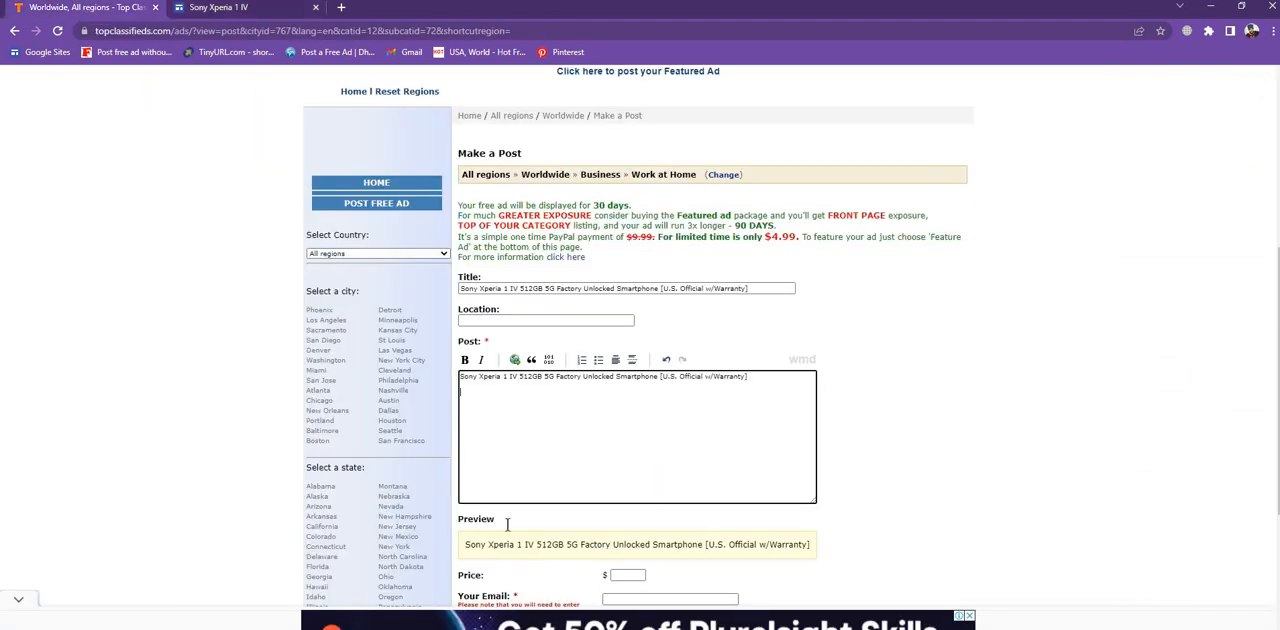
right_click(484, 416)
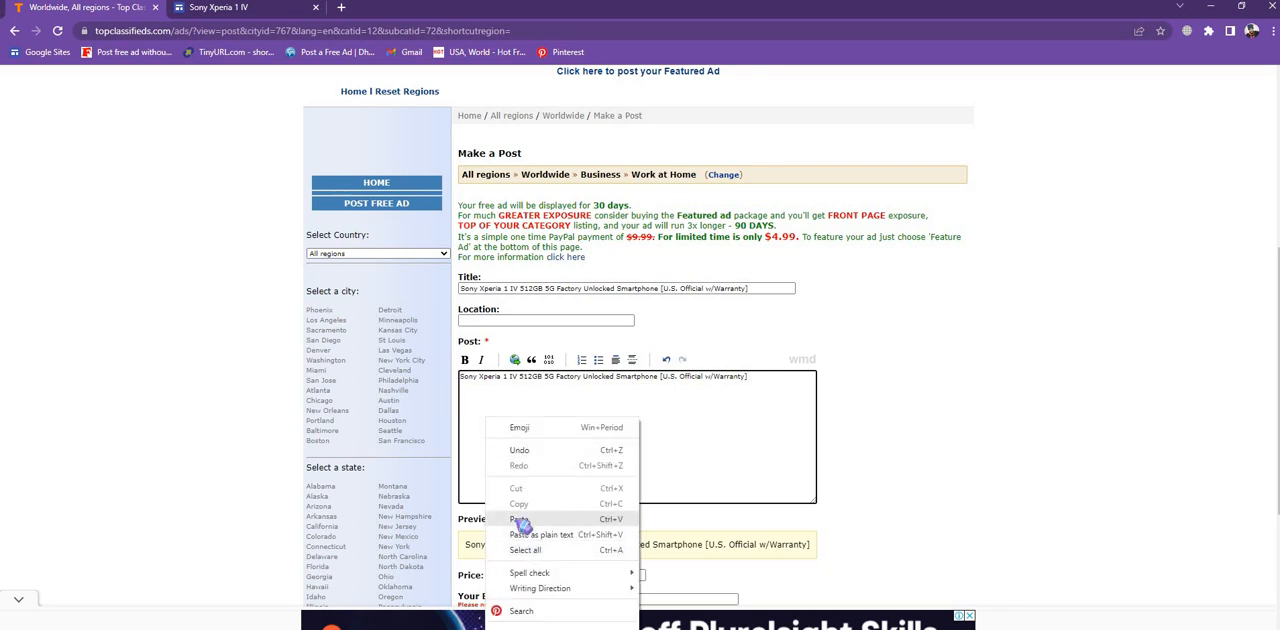
left_click(524, 520)
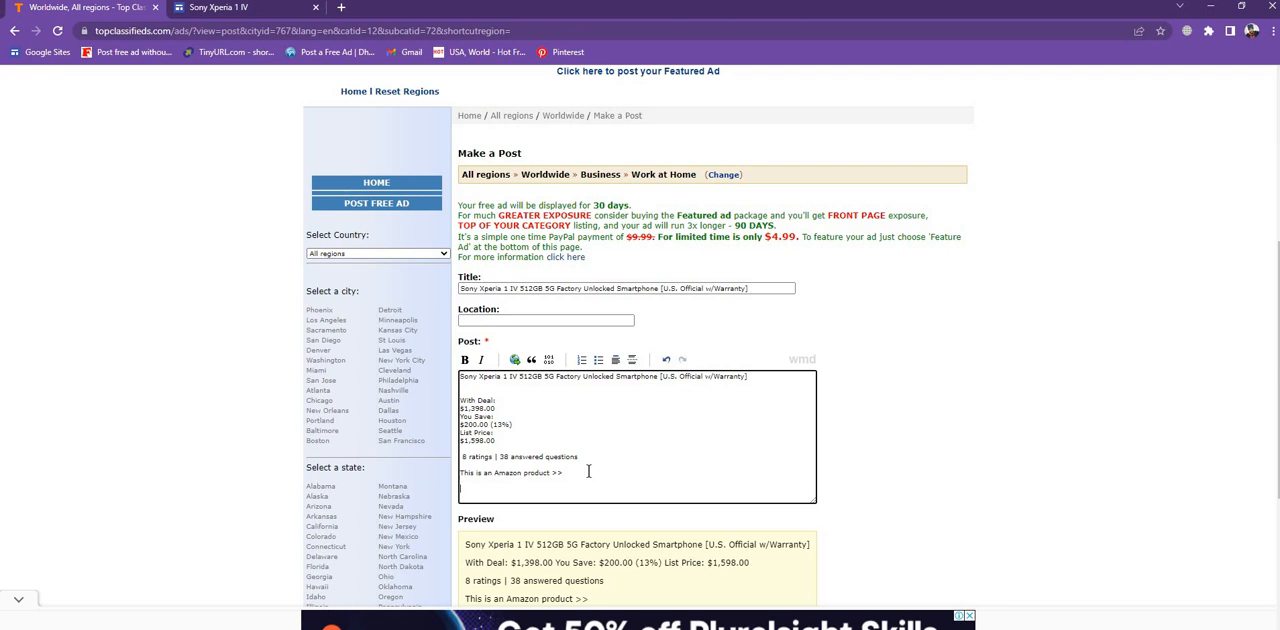
- Copy the specifications list, from Brand Sony to Ram Memory Installed Size 12 GB, from the site
left_click(230, 7)
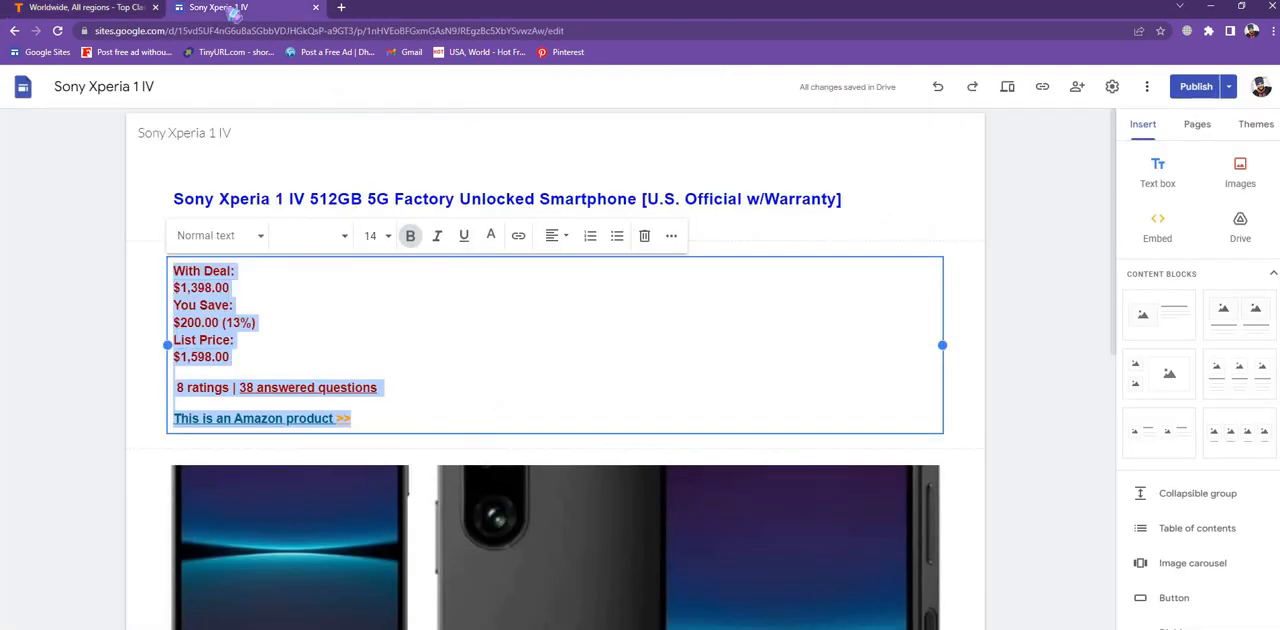
scroll(454, 398, "down", 9)
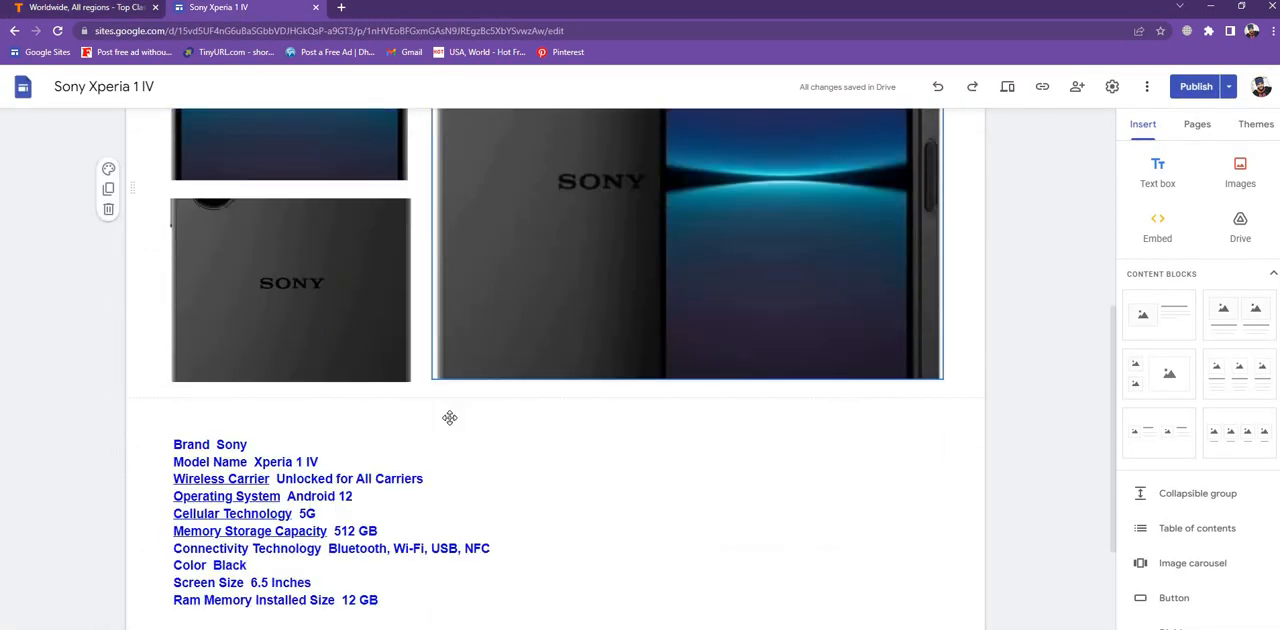
left_click(178, 240)
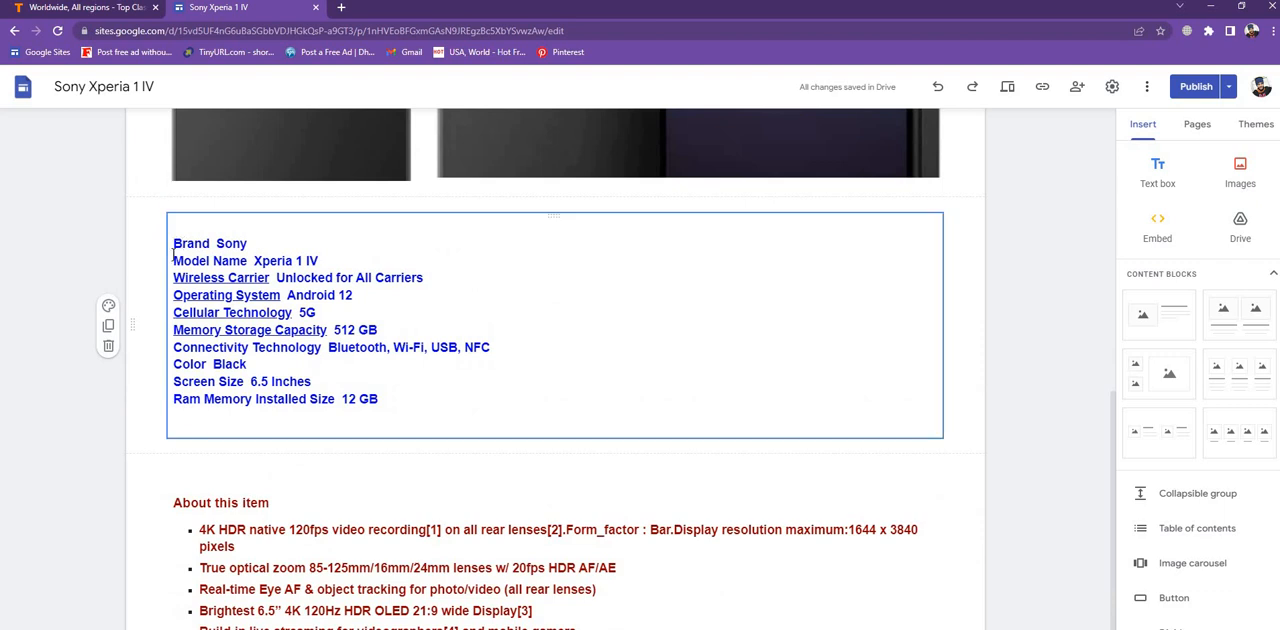
left_click_drag(174, 243, 399, 415)
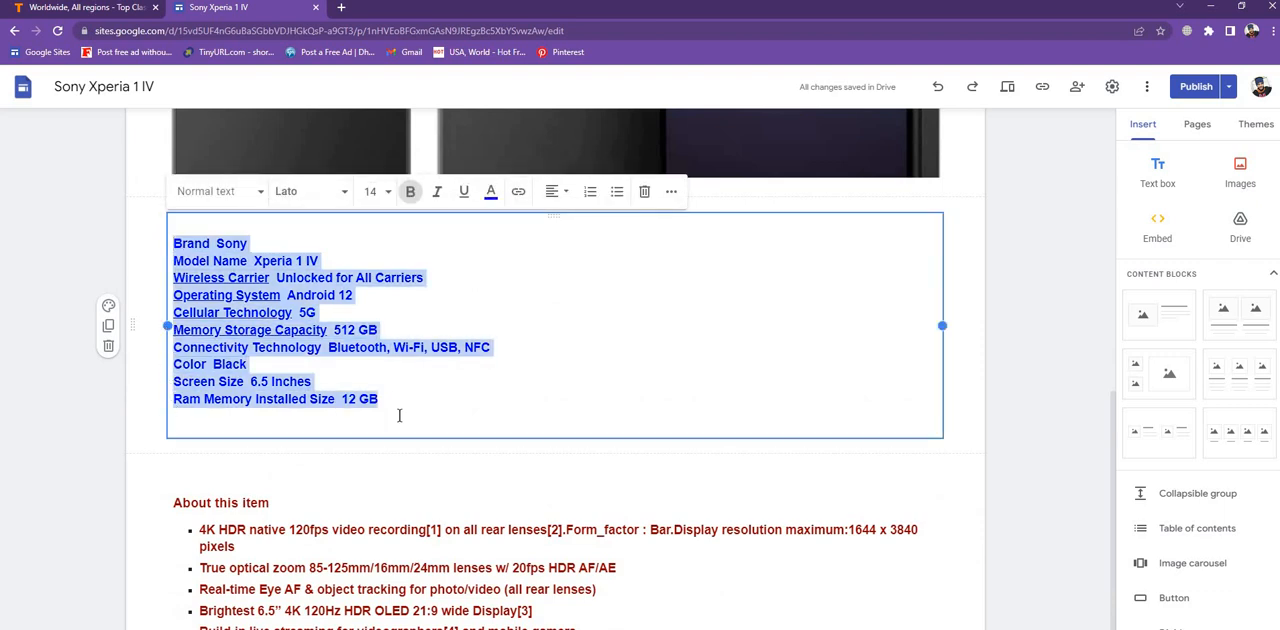
right_click(256, 289)
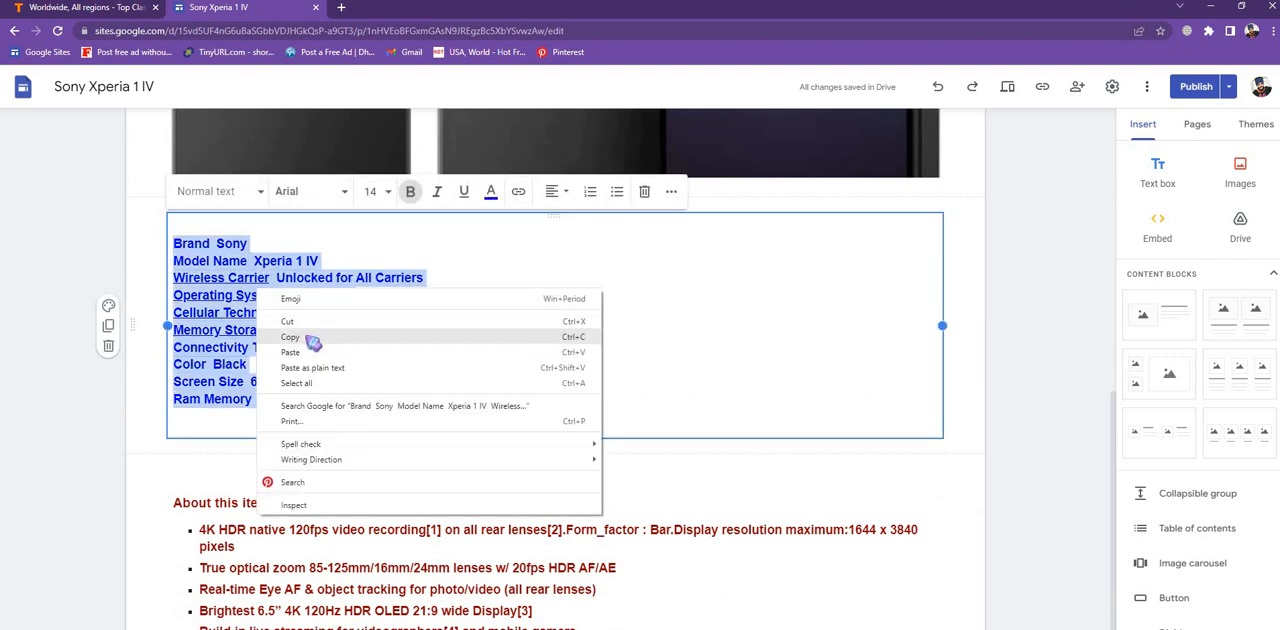
left_click(312, 338)
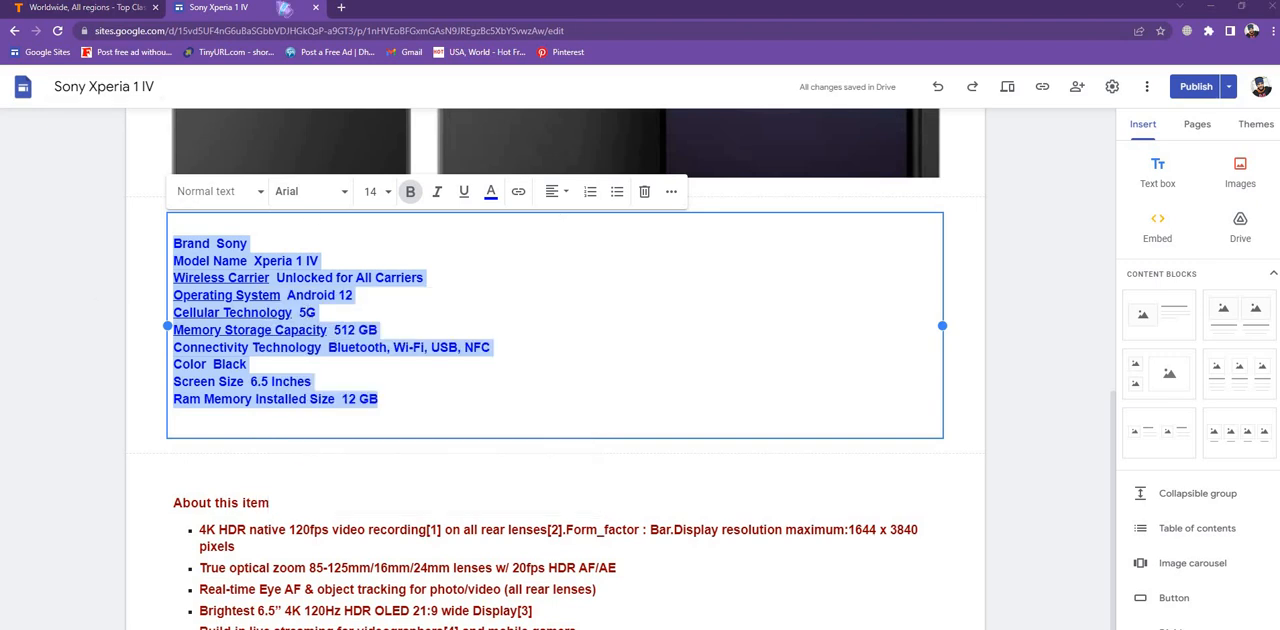
- Paste the specifications list into the Post body and add a new line after it
left_click(79, 14)
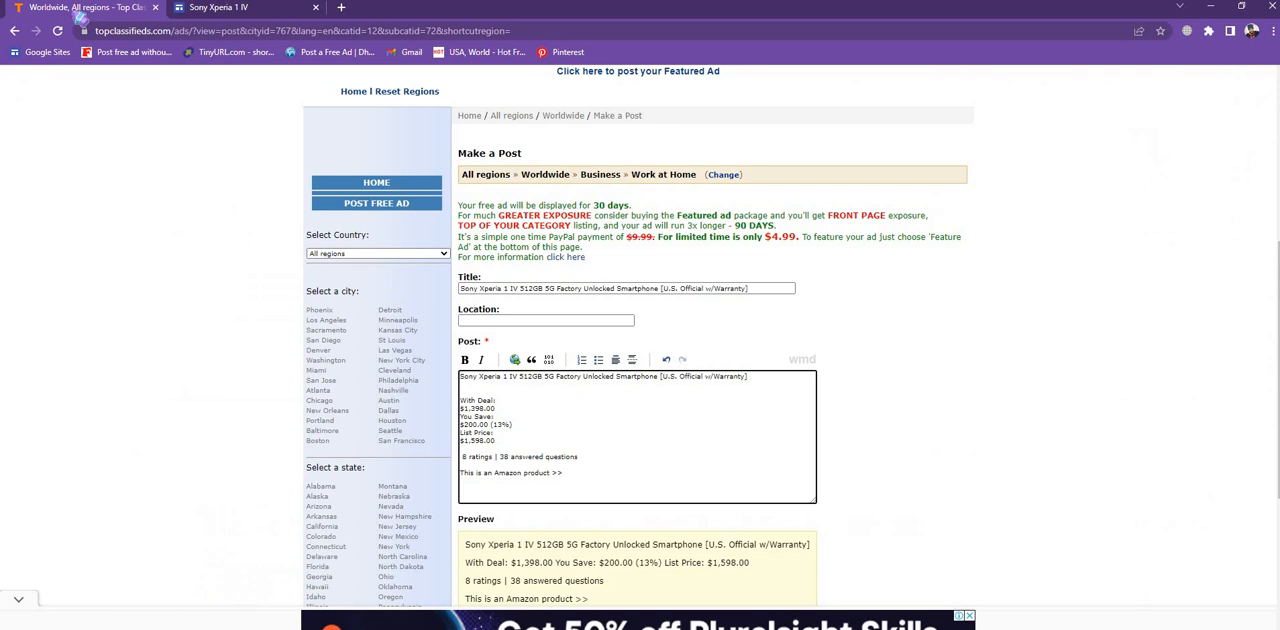
right_click(469, 490)
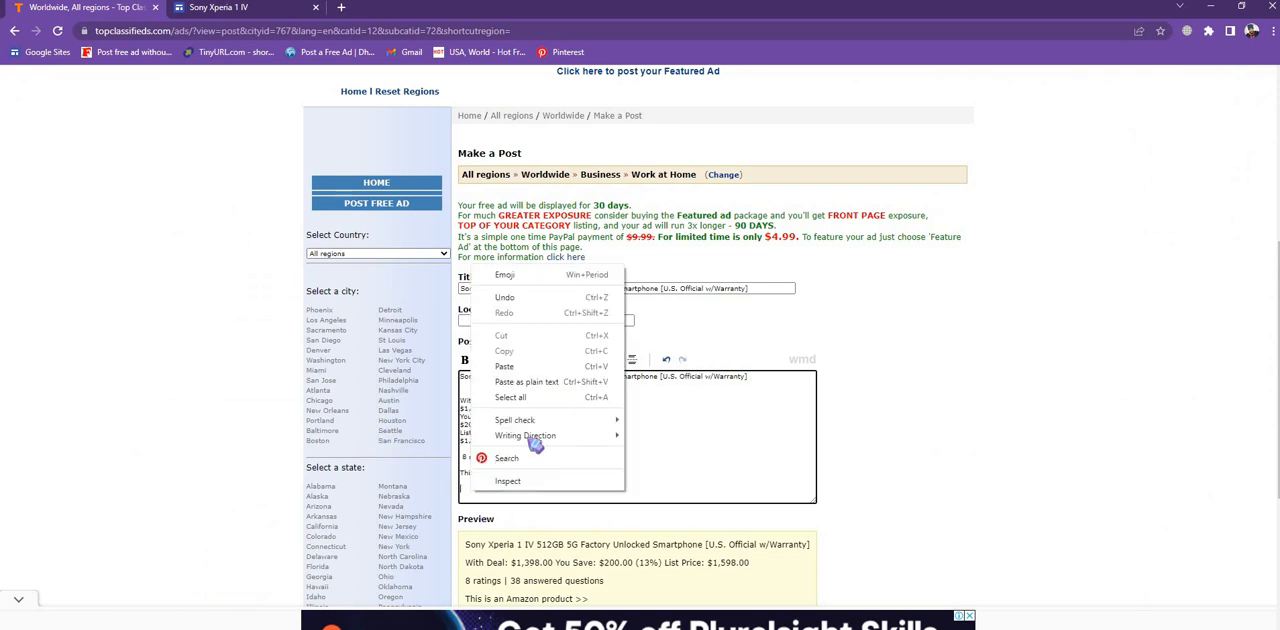
left_click(505, 366)
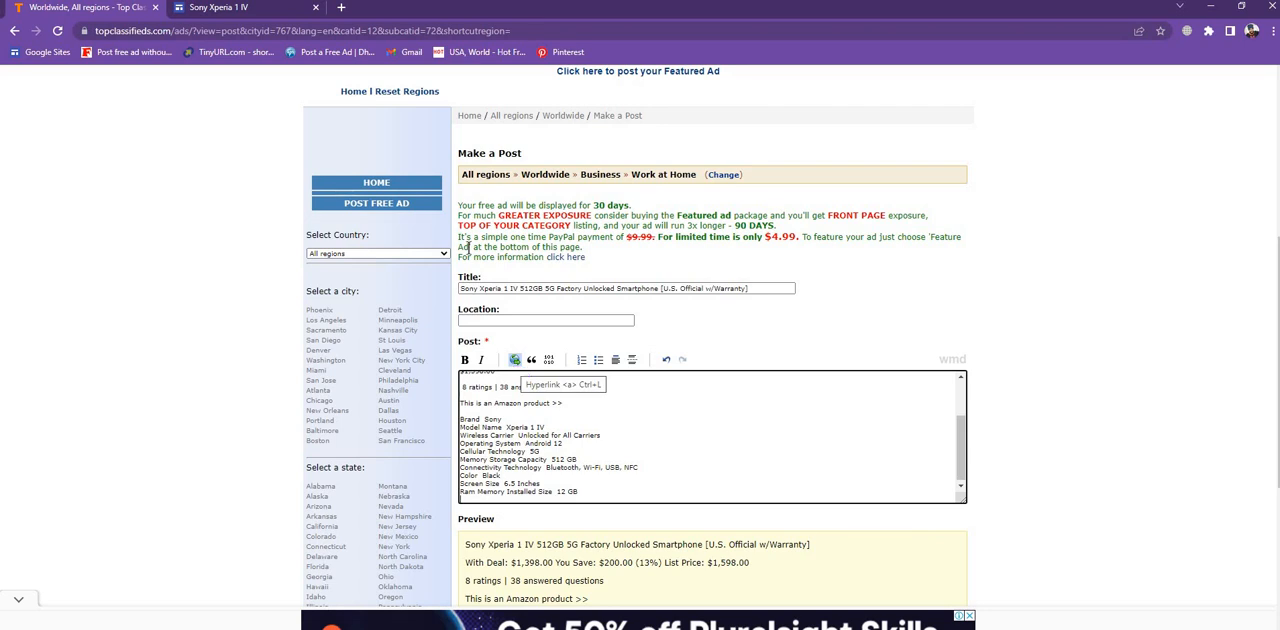
left_click(595, 494)
key("Return")
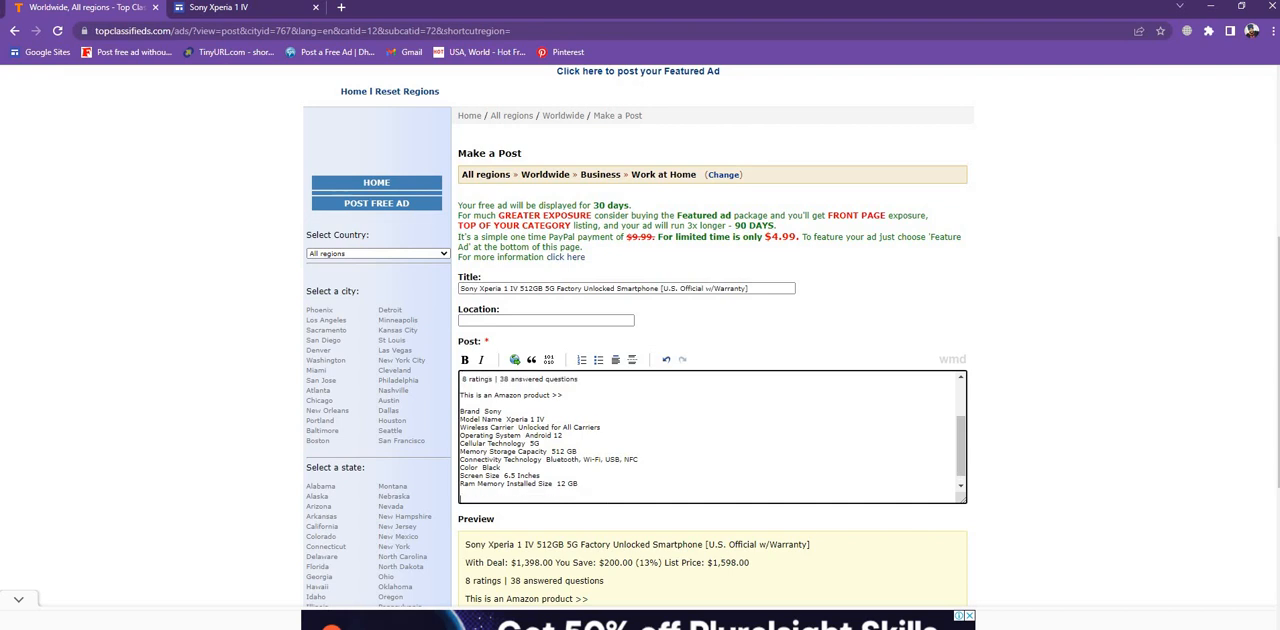
- Copy the About this item section with its feature bullets from the Google Sites page
left_click(243, 18)
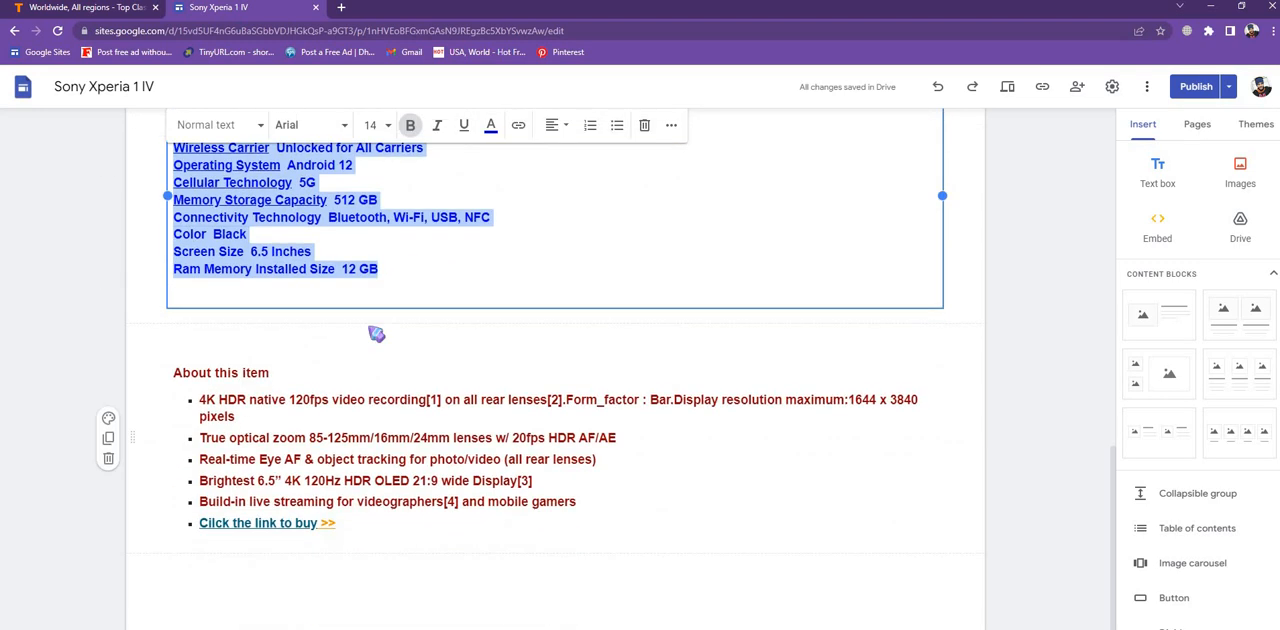
left_click_drag(174, 372, 171, 576)
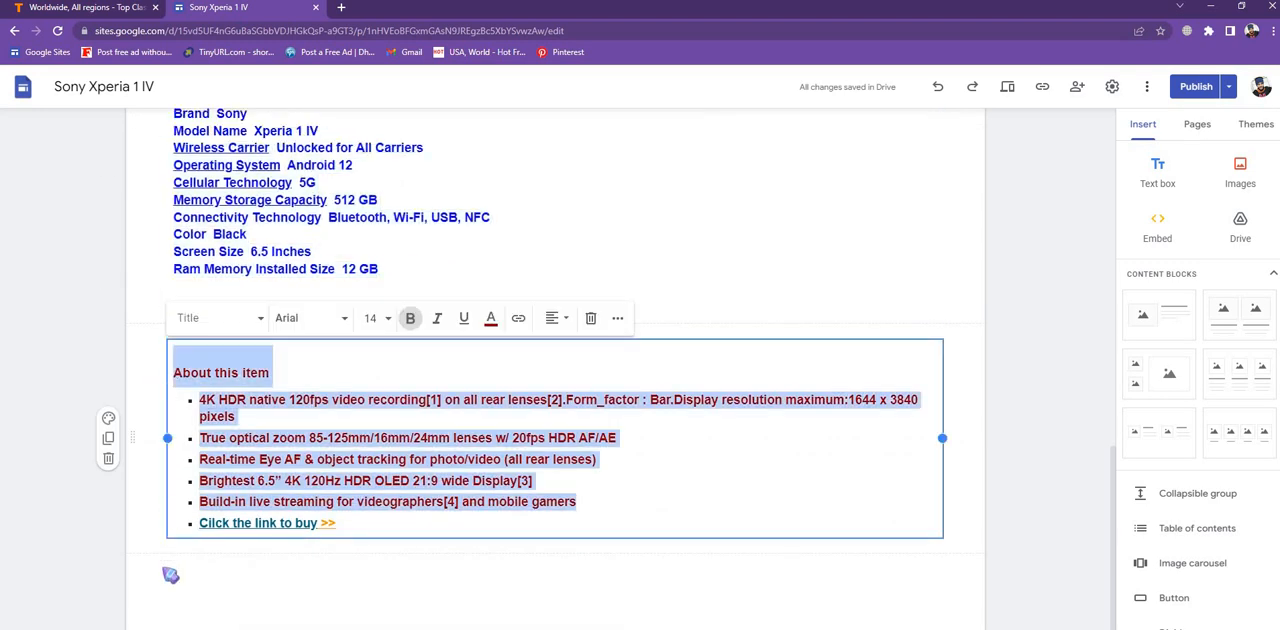
right_click(385, 466)
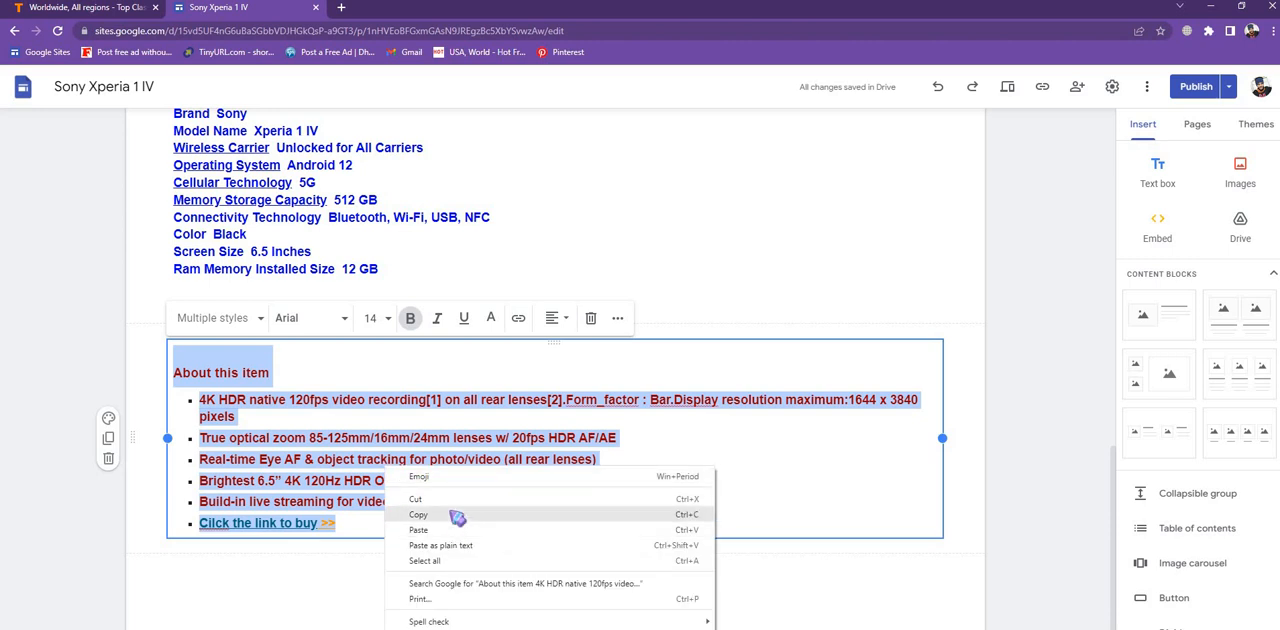
left_click(450, 514)
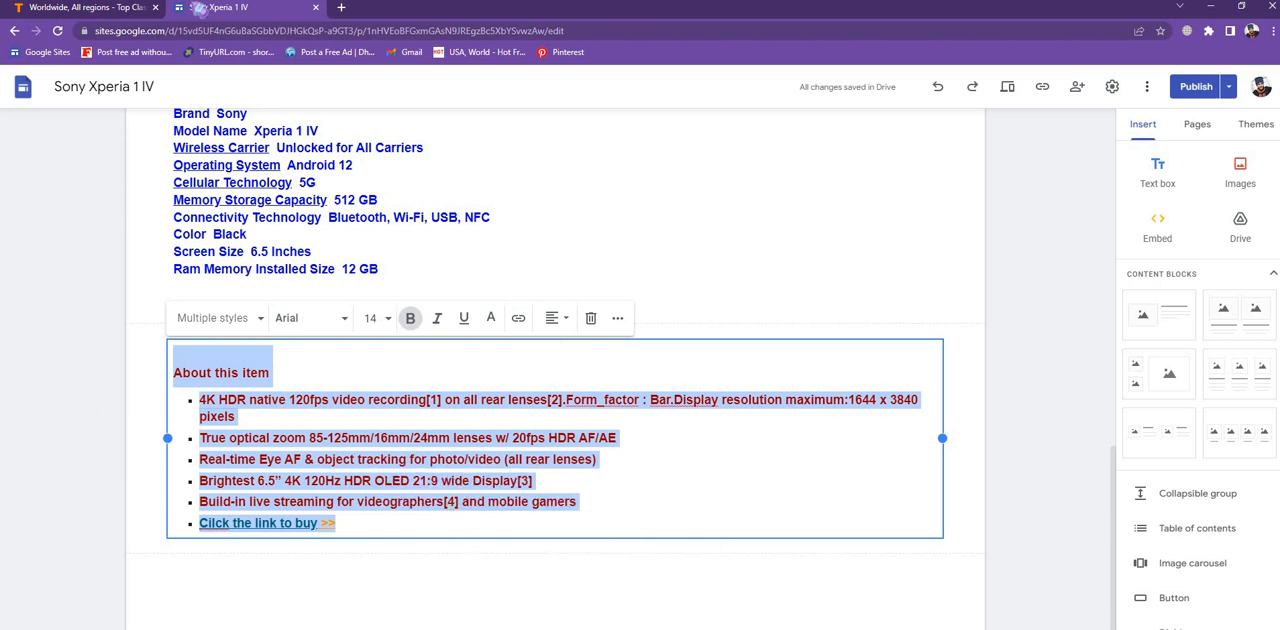
- Paste the About this item section as plain text into the ad's Post body
left_click(76, 7)
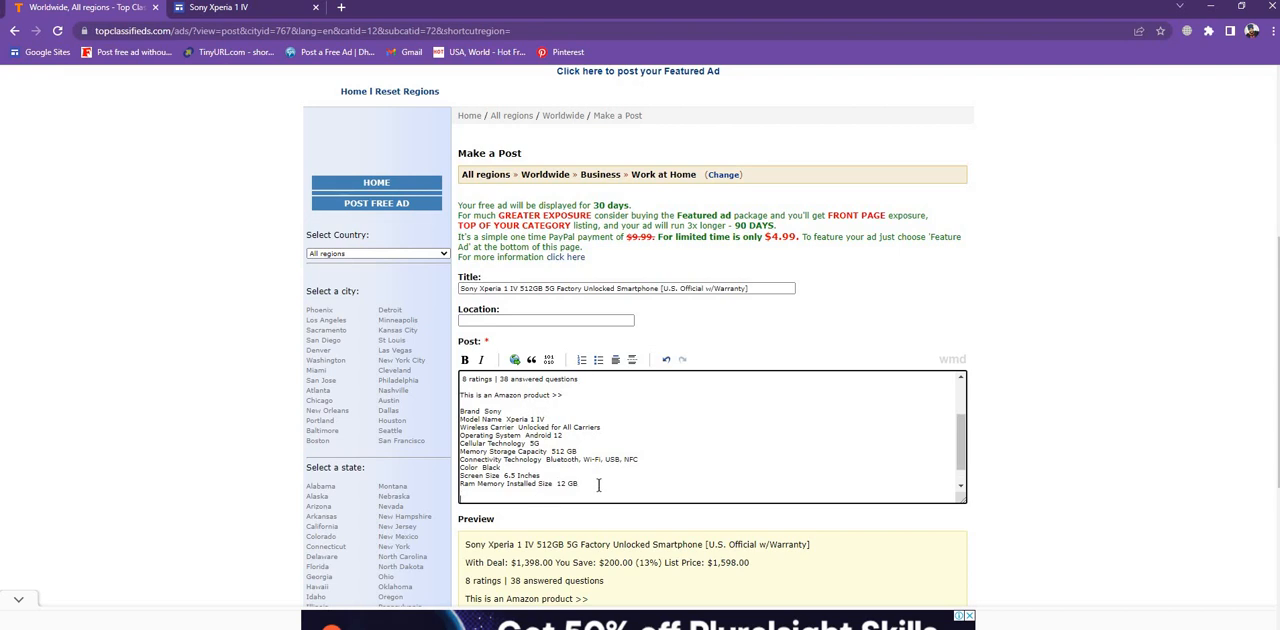
right_click(685, 455)
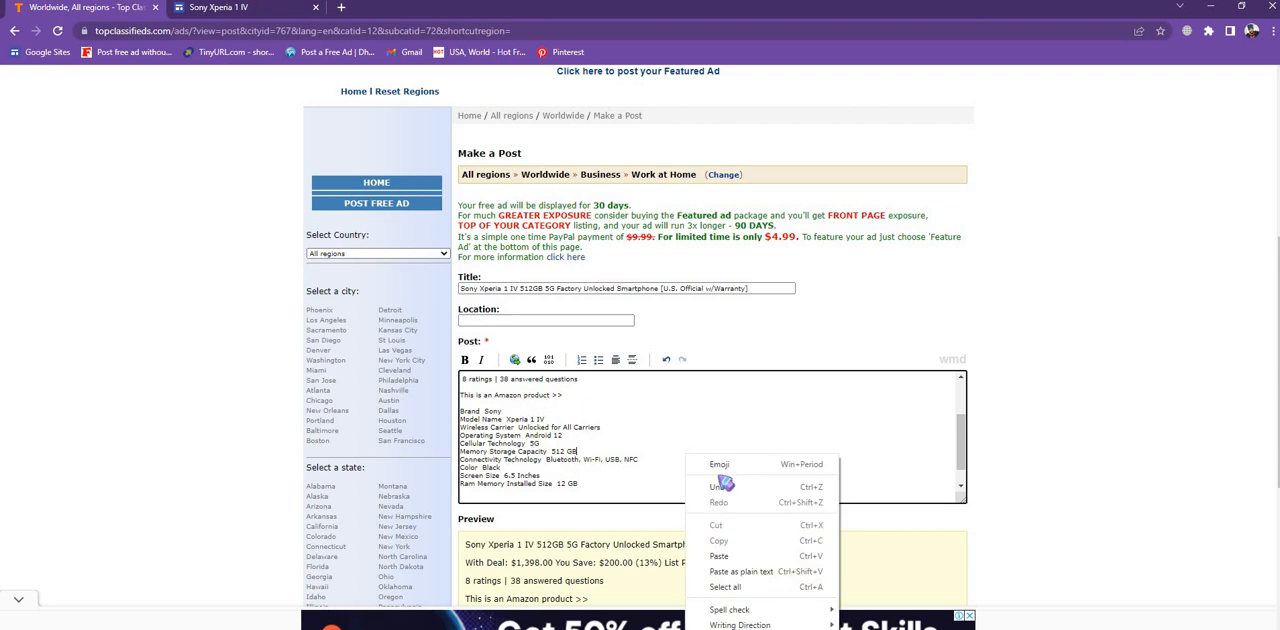
left_click(743, 556)
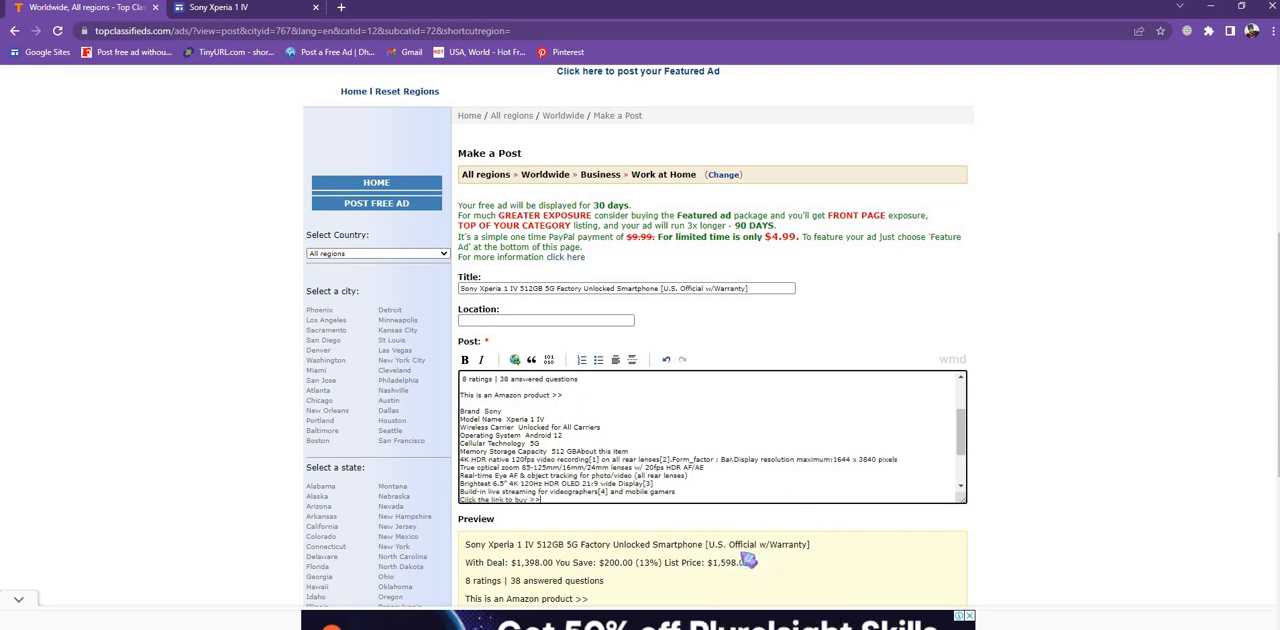
- Undo the last paste, add two blank lines after the specifications, and paste the About this item section again below them
key("ctrl+z")
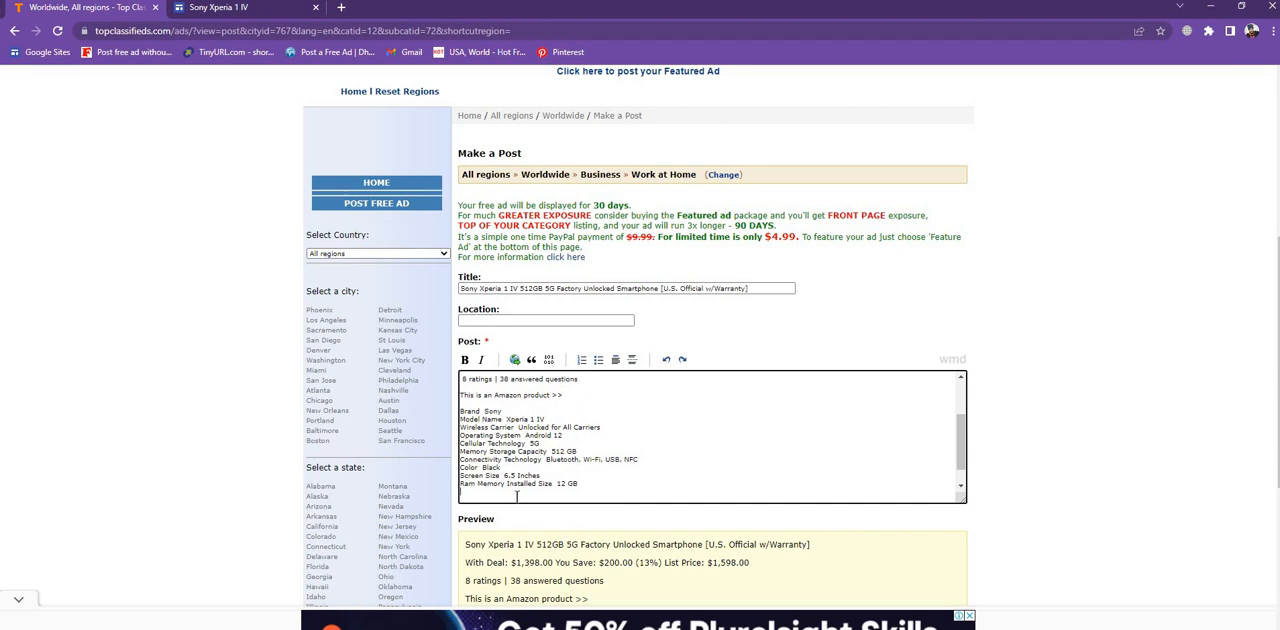
key("Return")
key("Return")
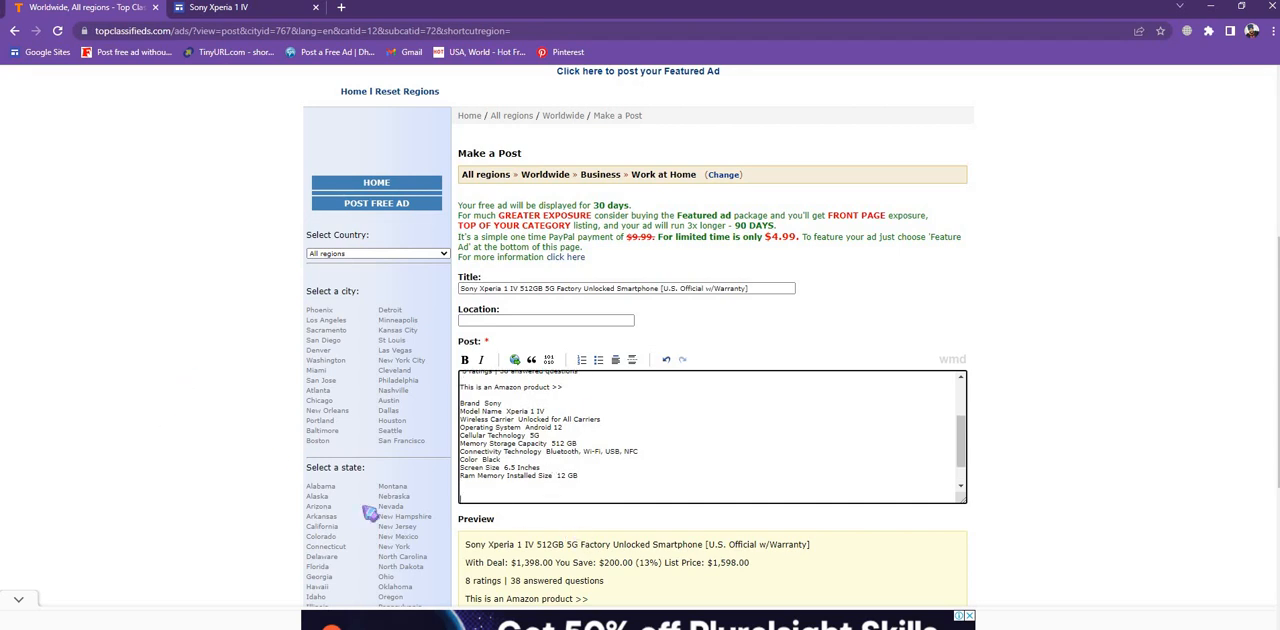
right_click(478, 493)
left_click(511, 371)
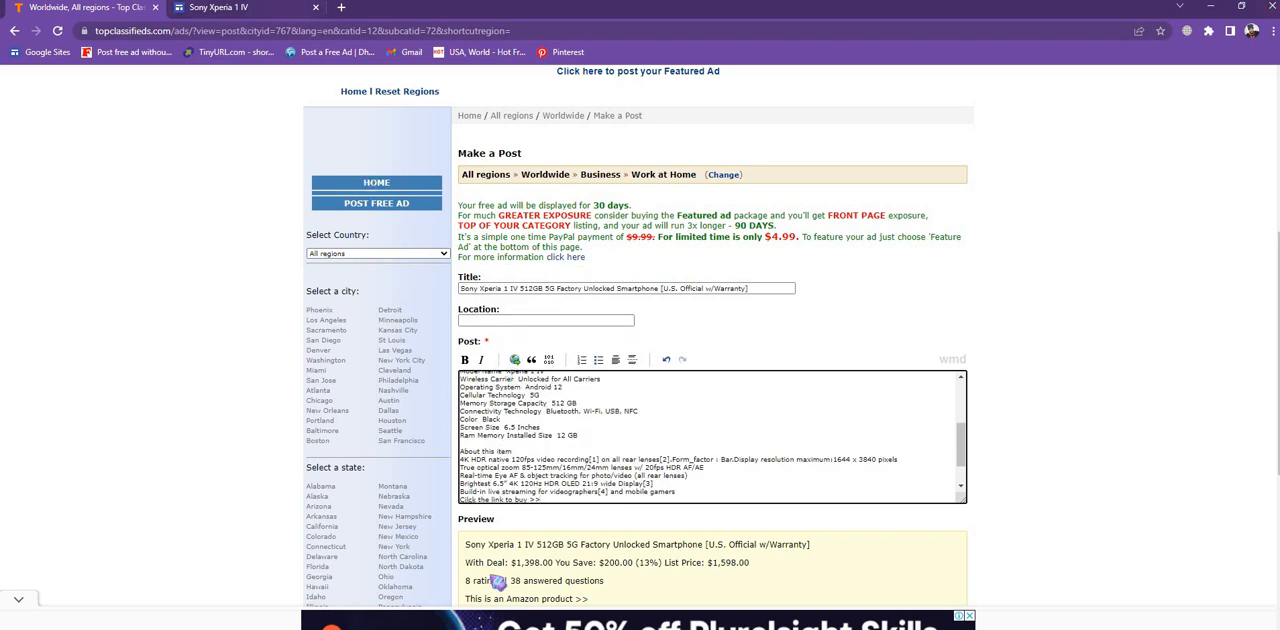
- Apply the spell-check suggestion Click to the first word of the Post body's last line
scroll(817, 446, "down", 2)
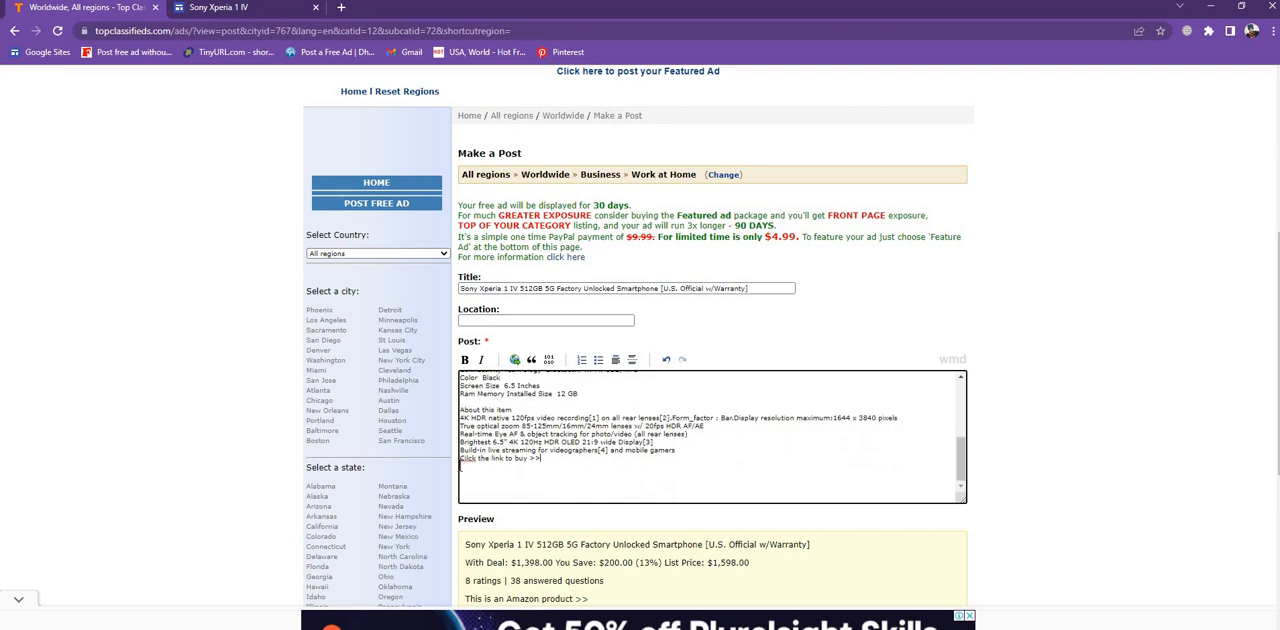
left_click(474, 464)
right_click(474, 464)
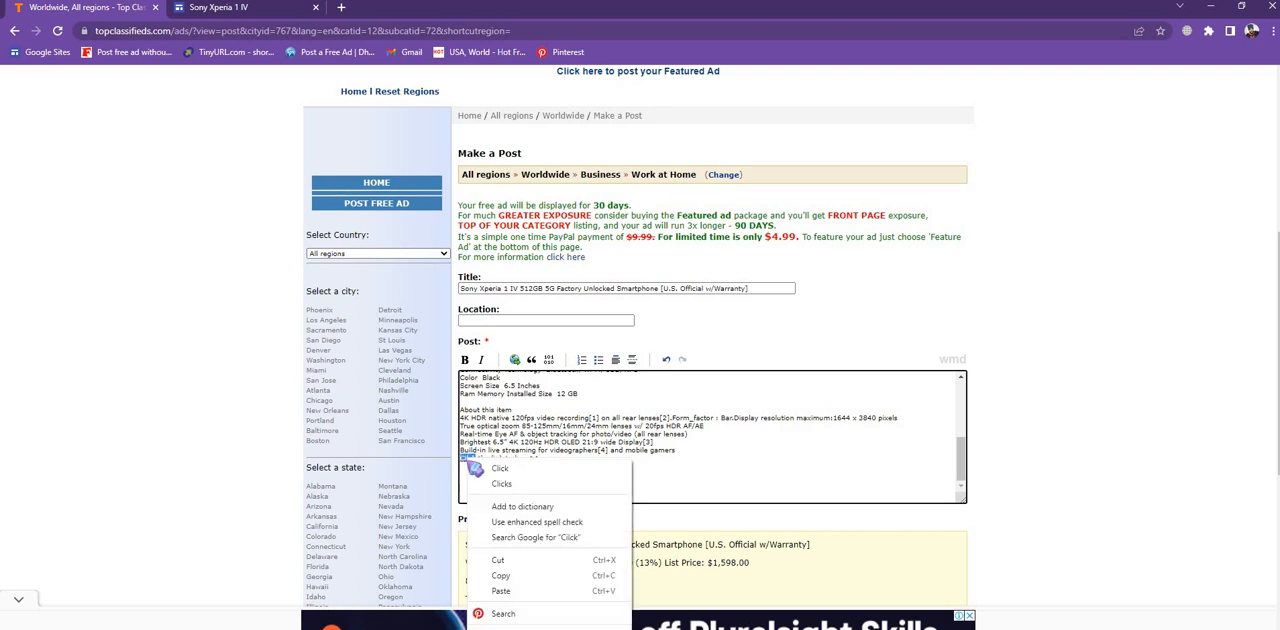
left_click(507, 469)
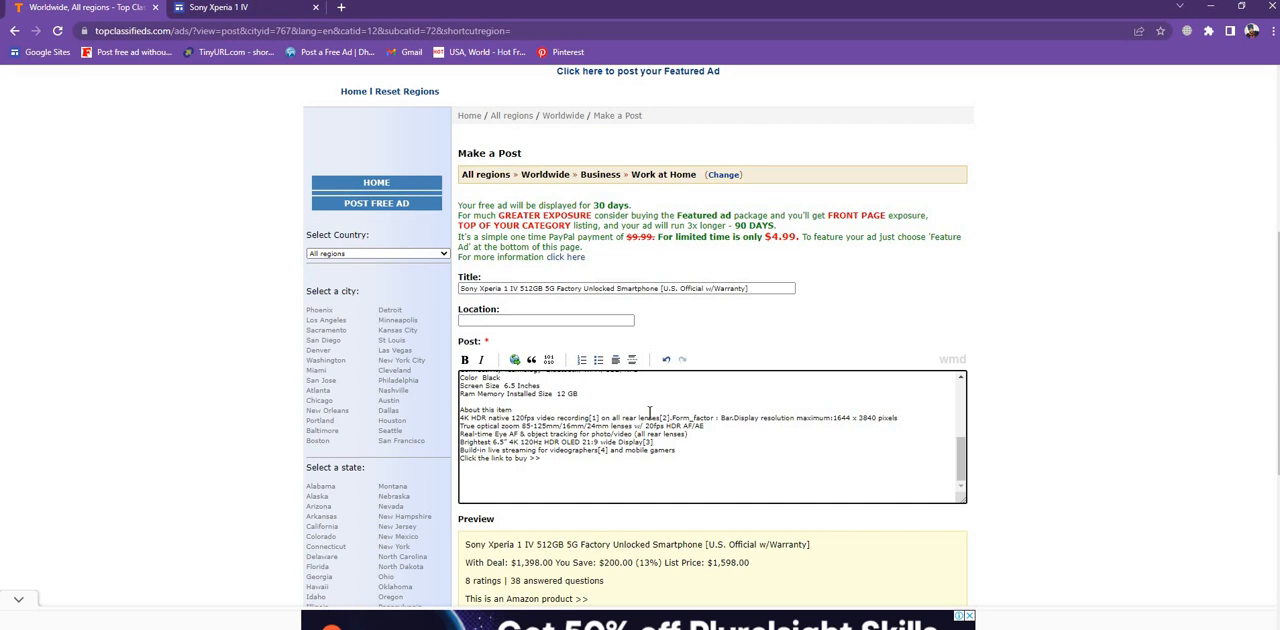
scroll(650, 412, "down", 2)
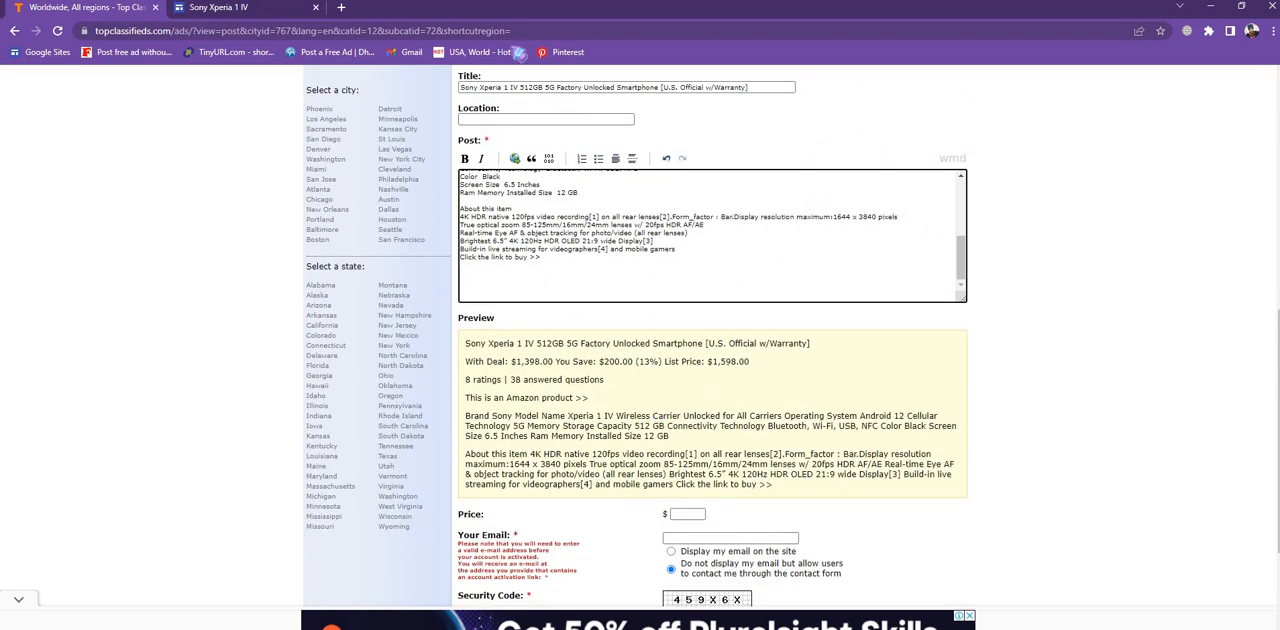
- On the Google Sites page, apply the spell-check suggestion Click to the Click the link to buy text
left_click(218, 9)
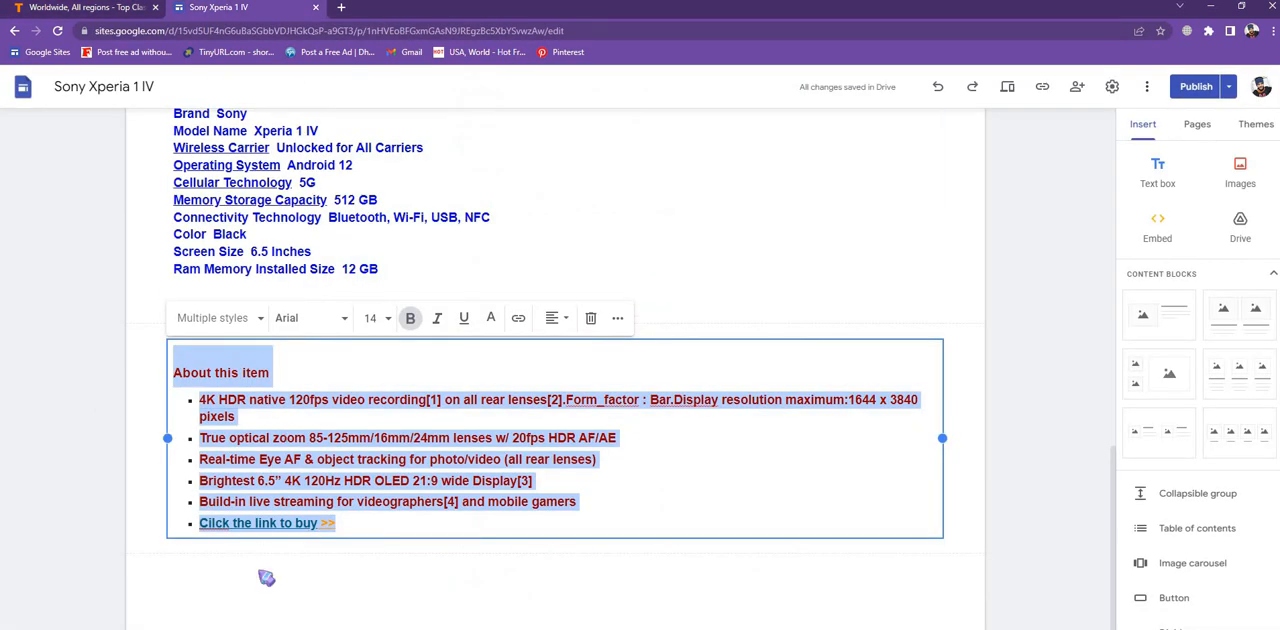
left_click(395, 520)
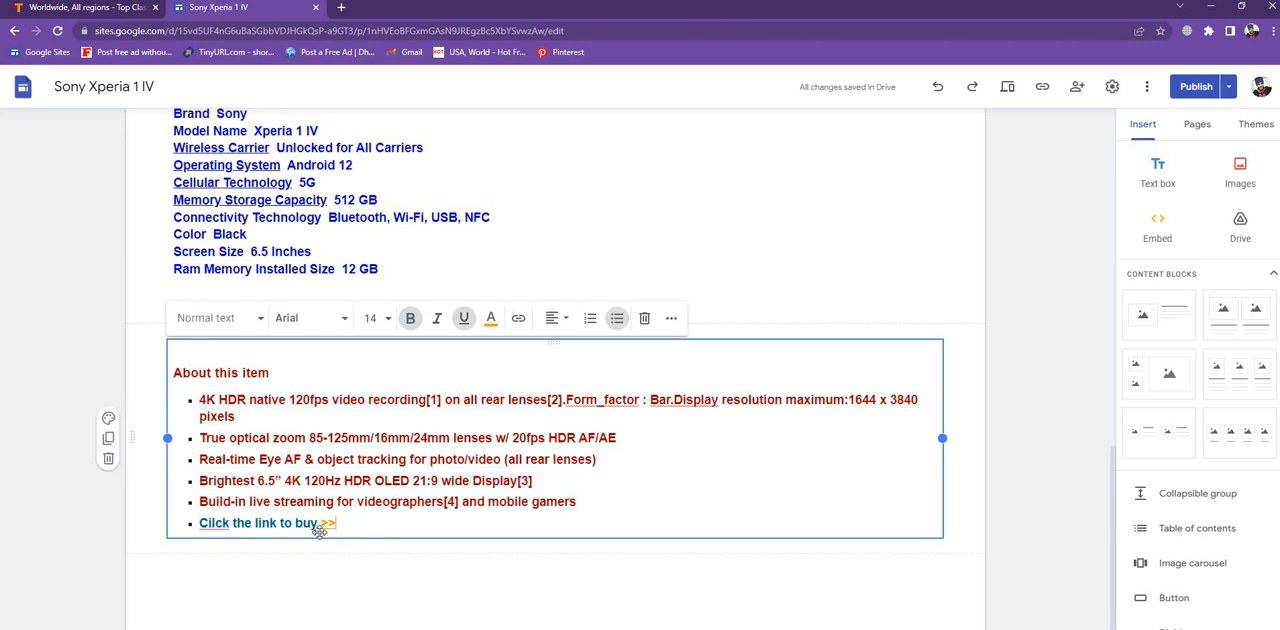
right_click(214, 528)
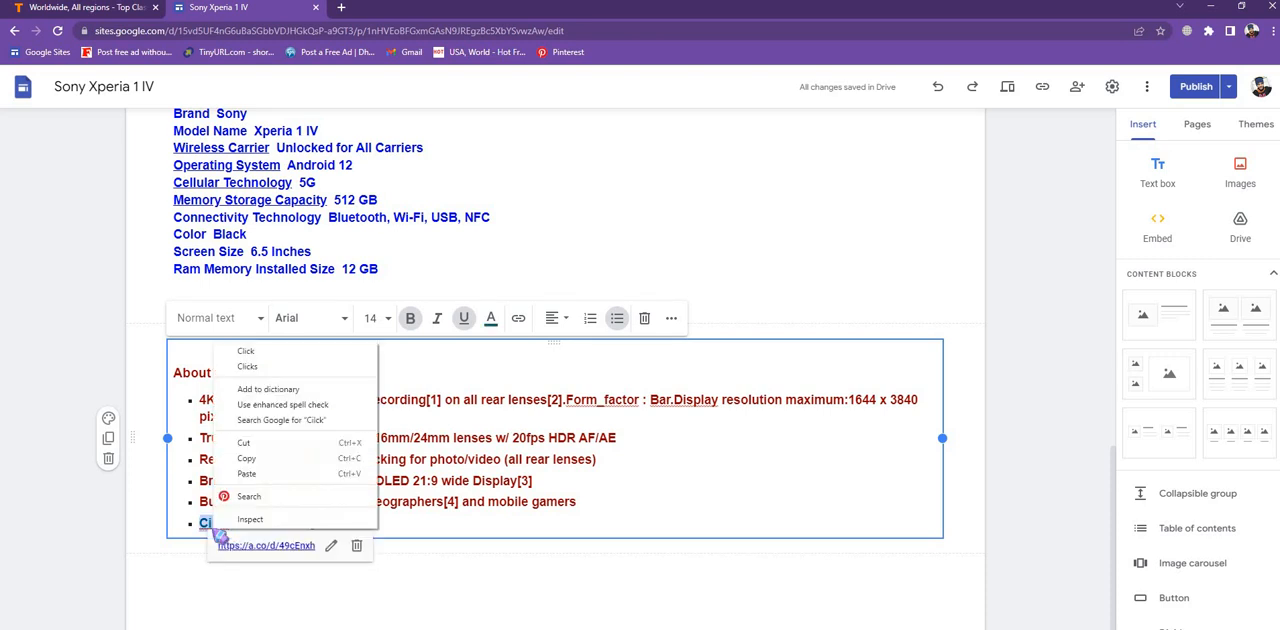
left_click(258, 352)
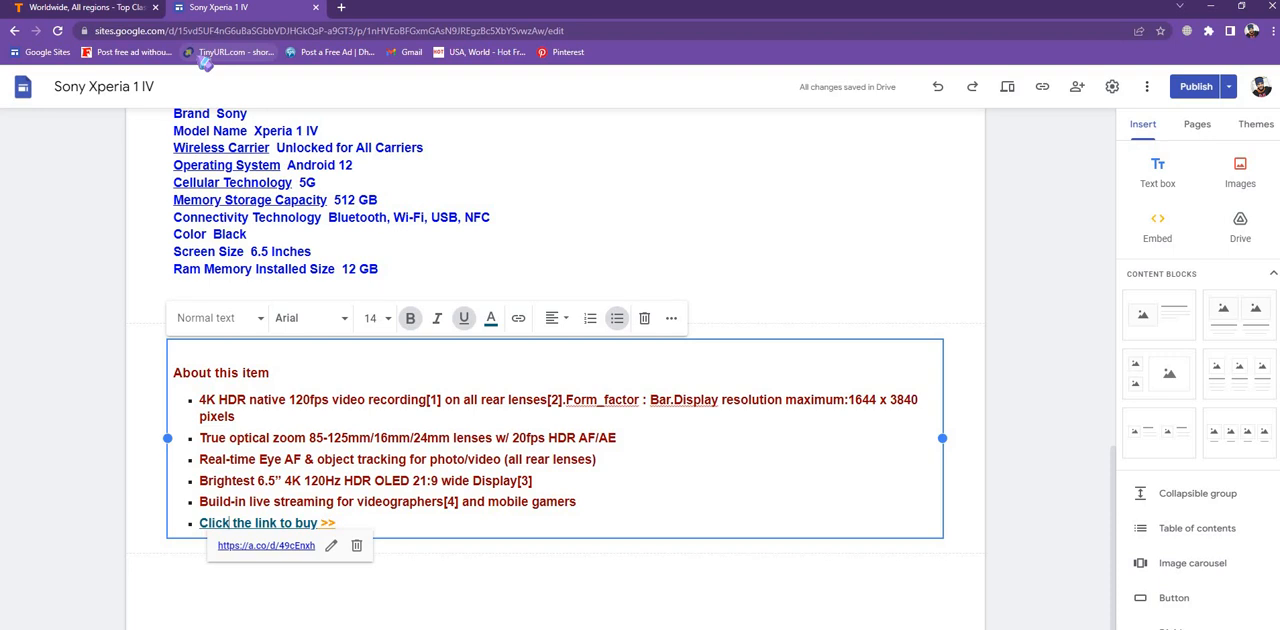
left_click(769, 231)
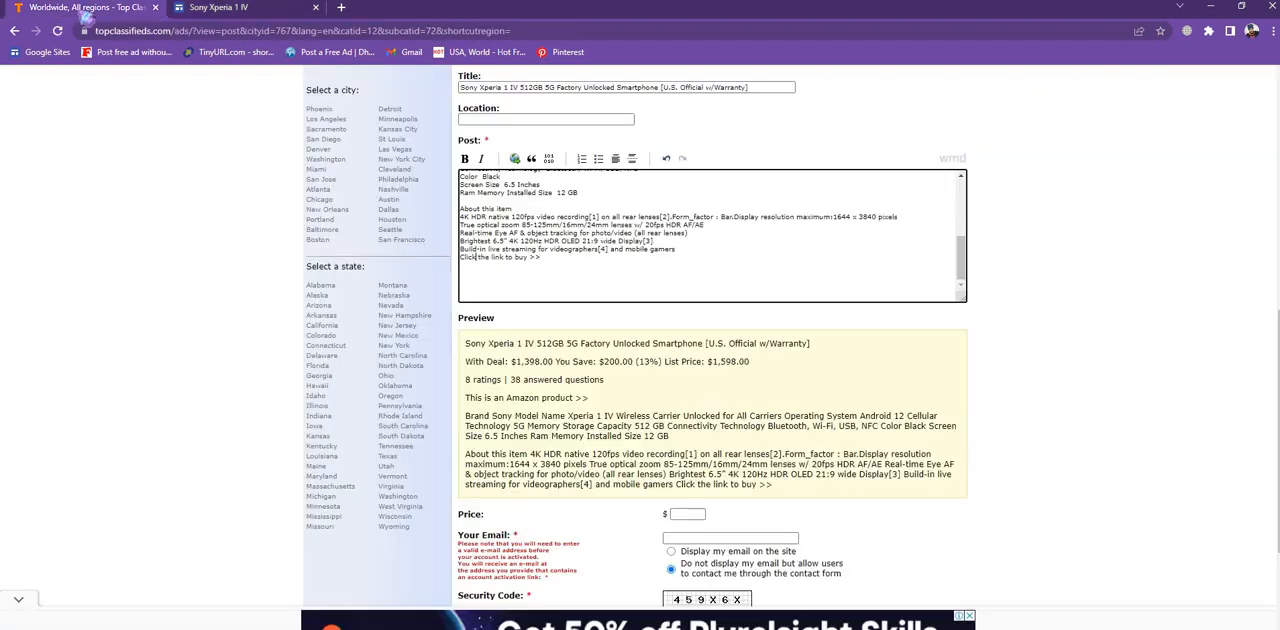
left_click(85, 10)
scroll(391, 481, "down", 2)
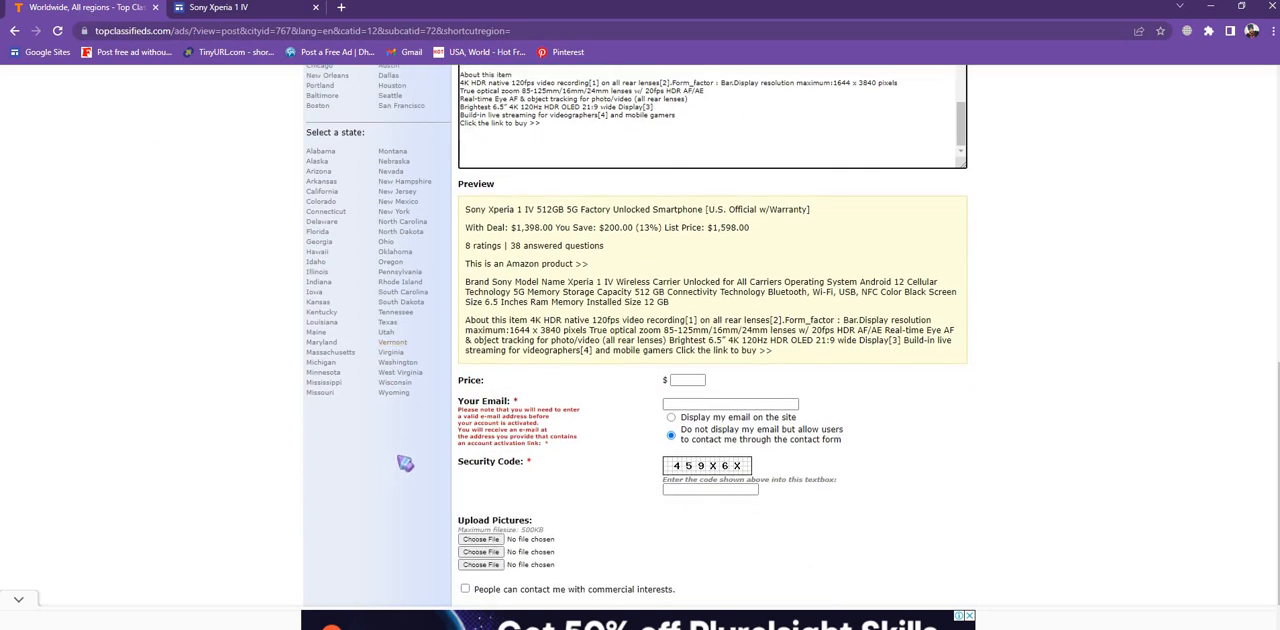
scroll(404, 462, "up", 3)
left_click(476, 324)
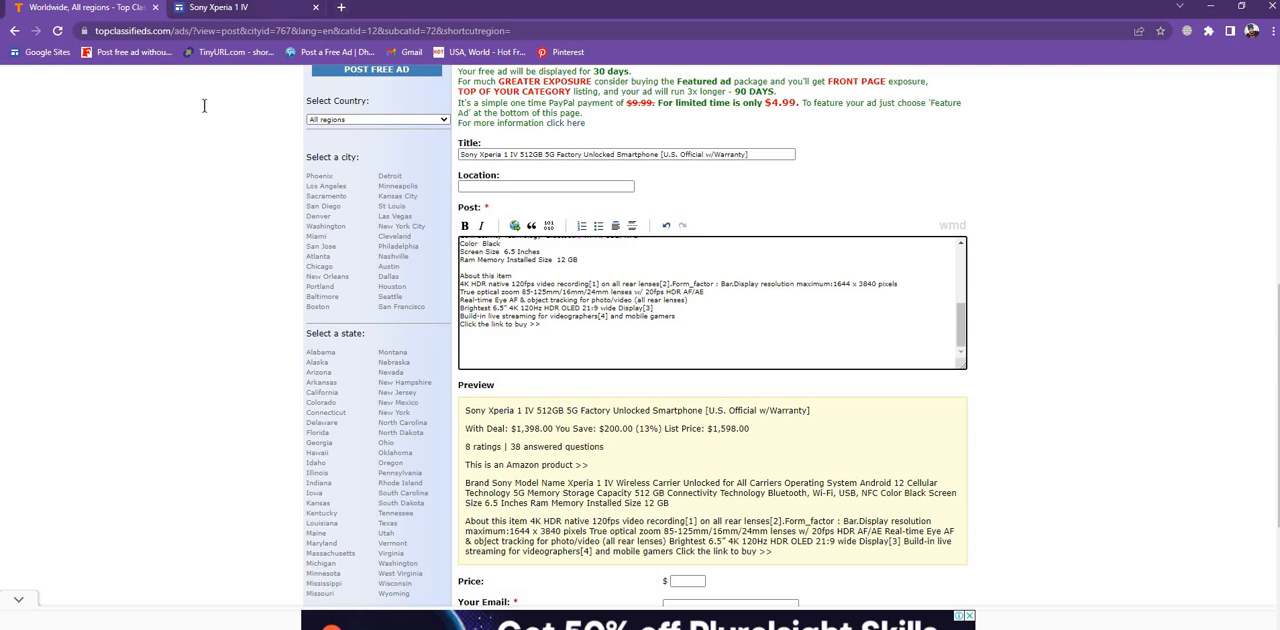
- Copy the With Deal price $1,398.00 from the top of the Google Sites page
left_click(218, 8)
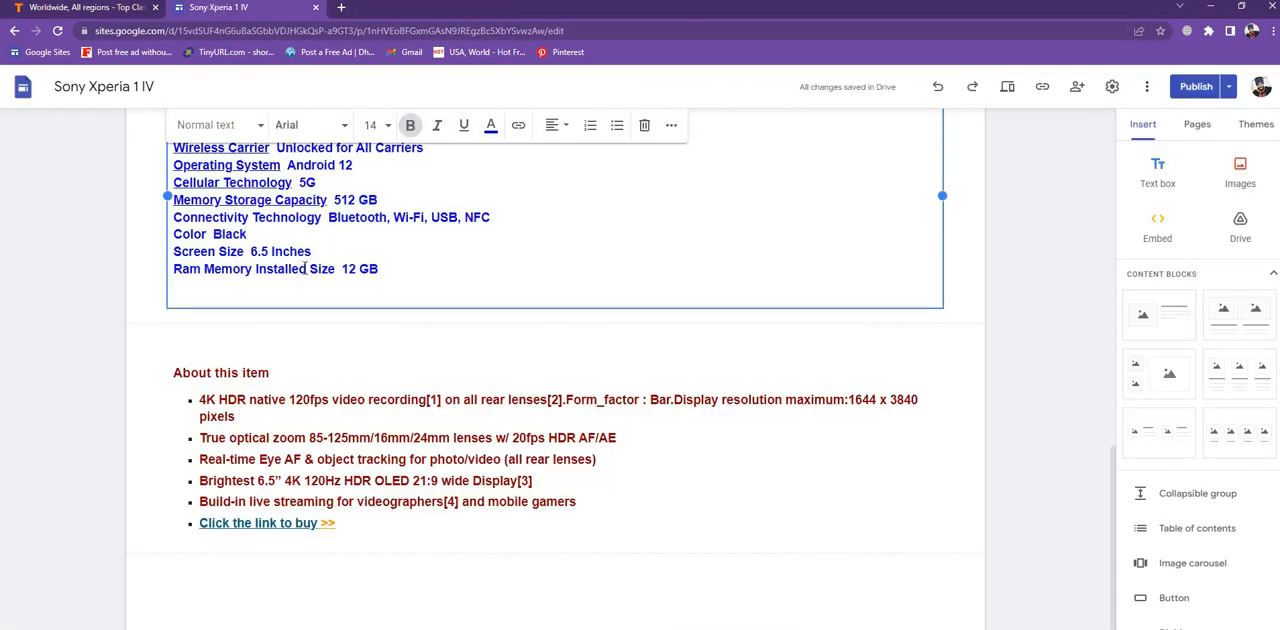
scroll(307, 270, "up", 10)
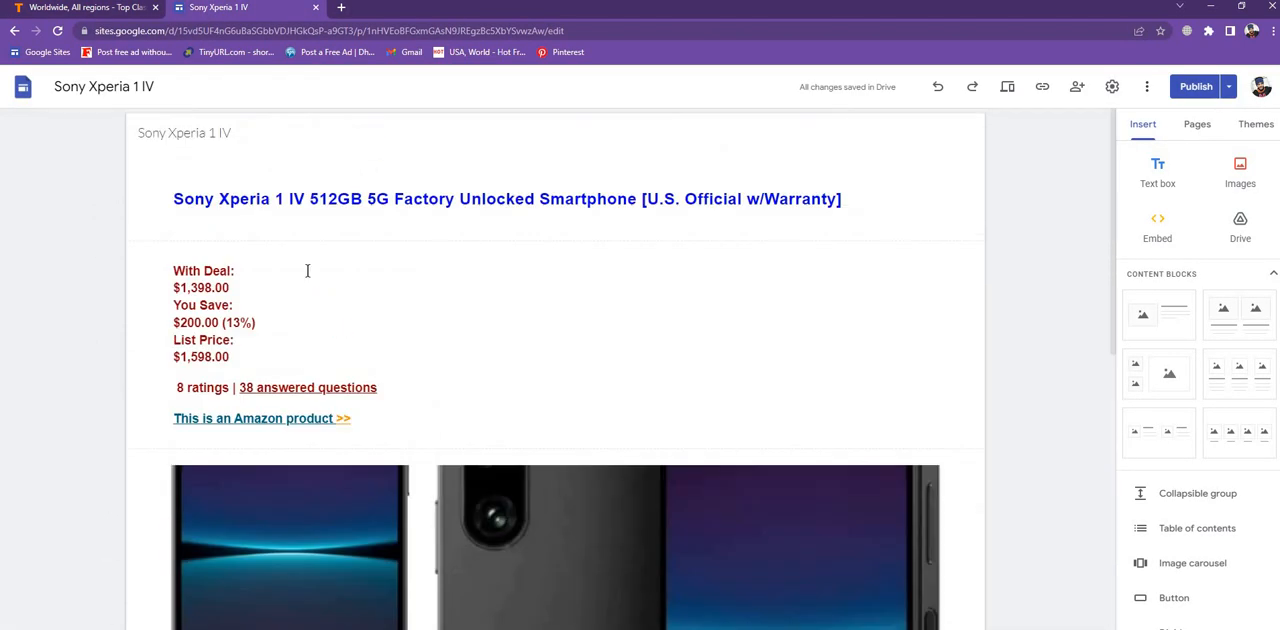
left_click(234, 287)
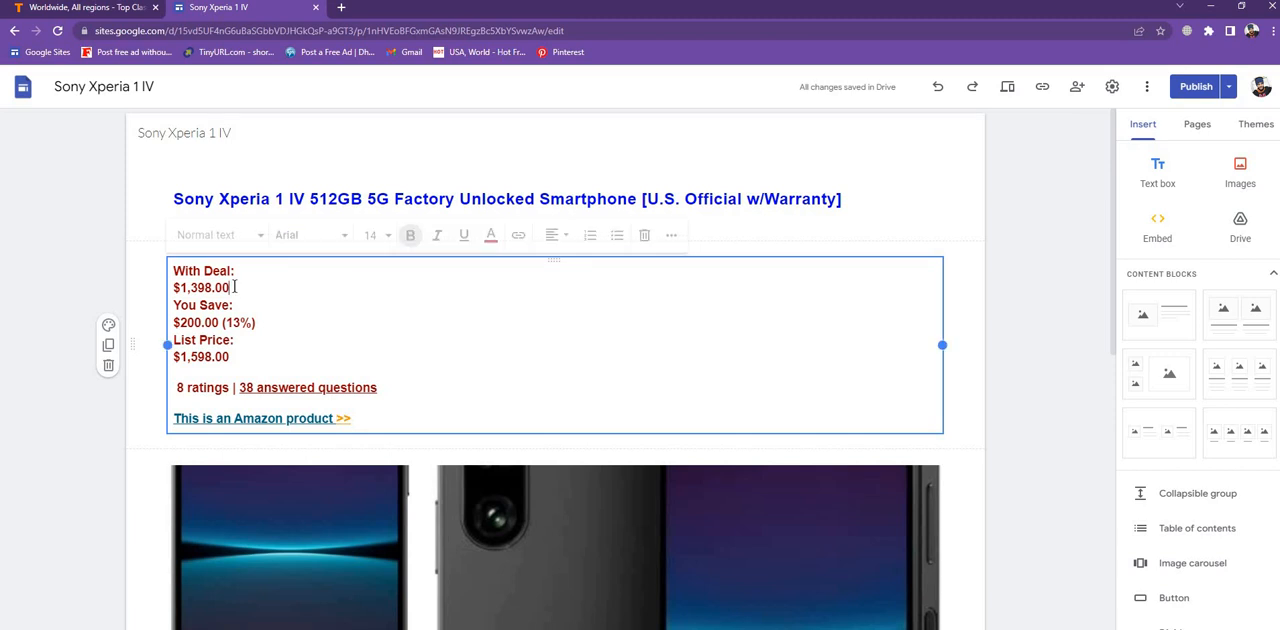
left_click_drag(229, 288, 175, 290)
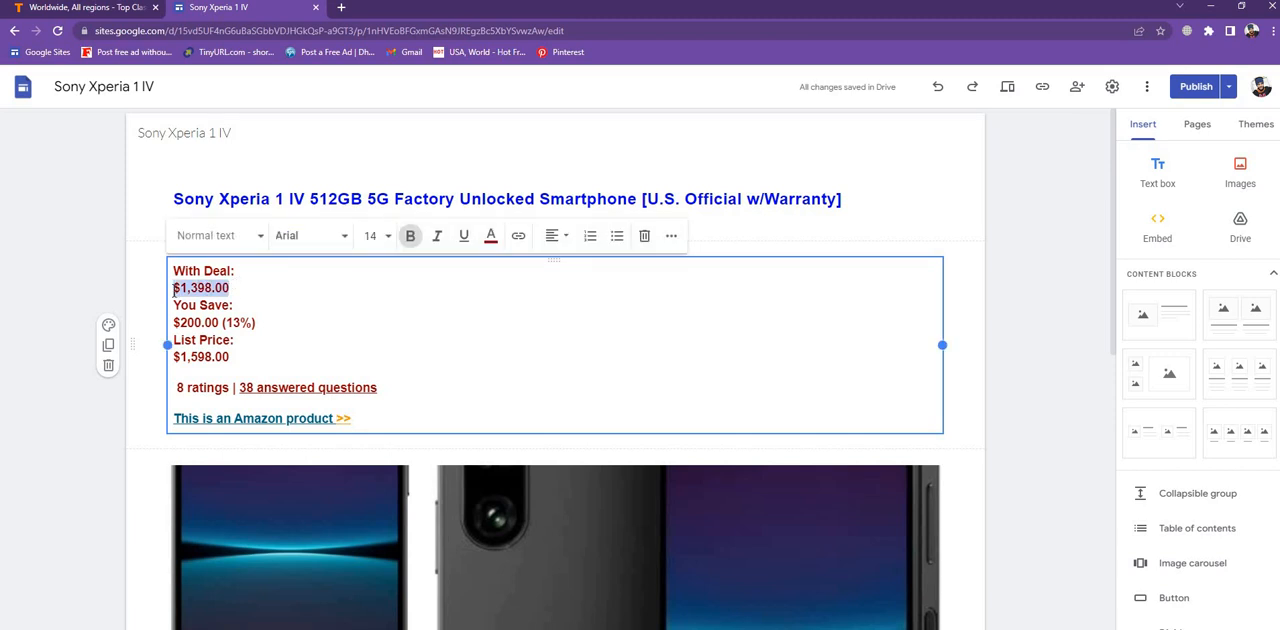
right_click(178, 287)
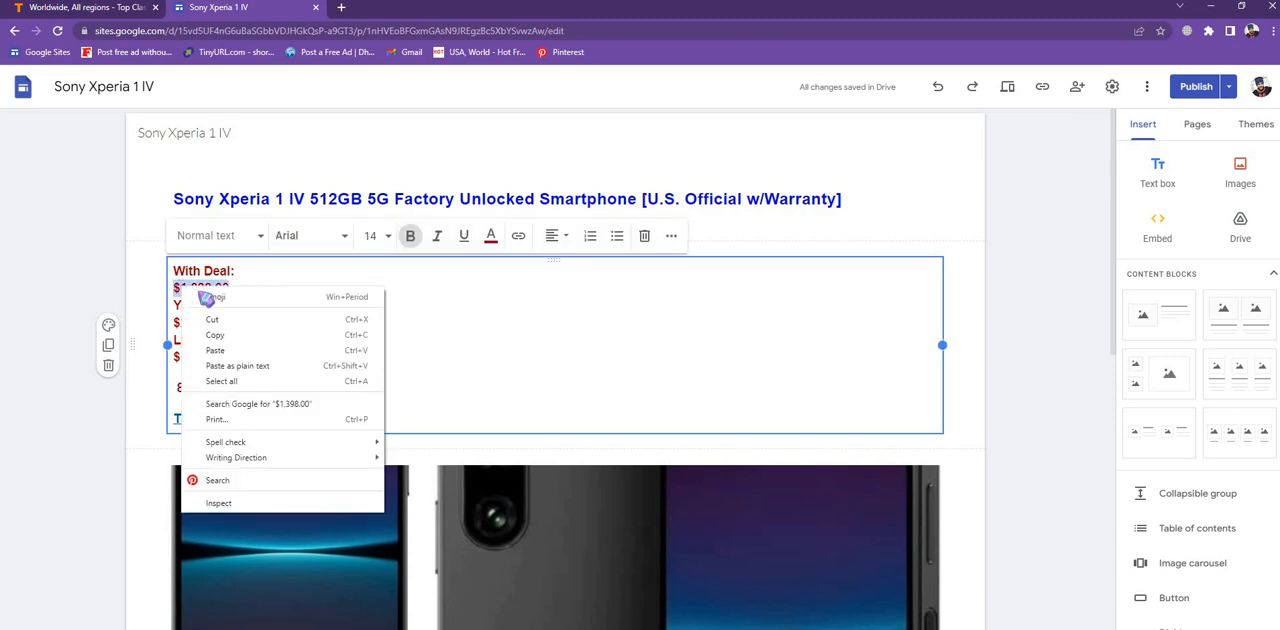
left_click(206, 340)
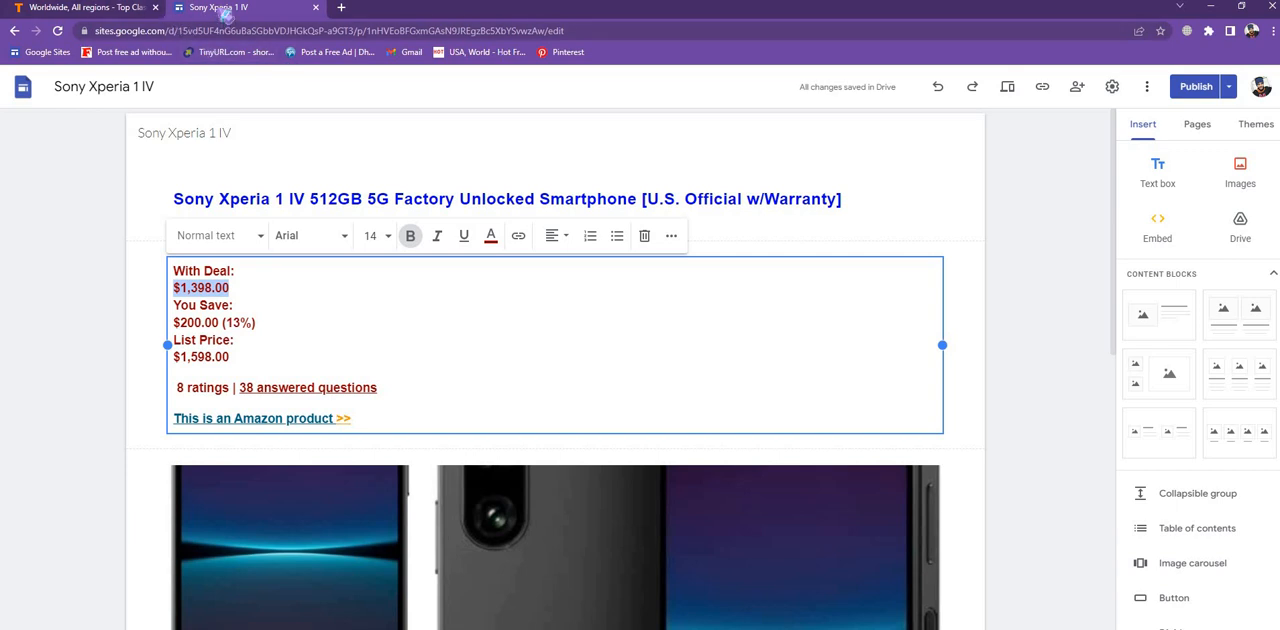
- Paste the copied price $1,398.00 into the ad's Price field
left_click(40, 8)
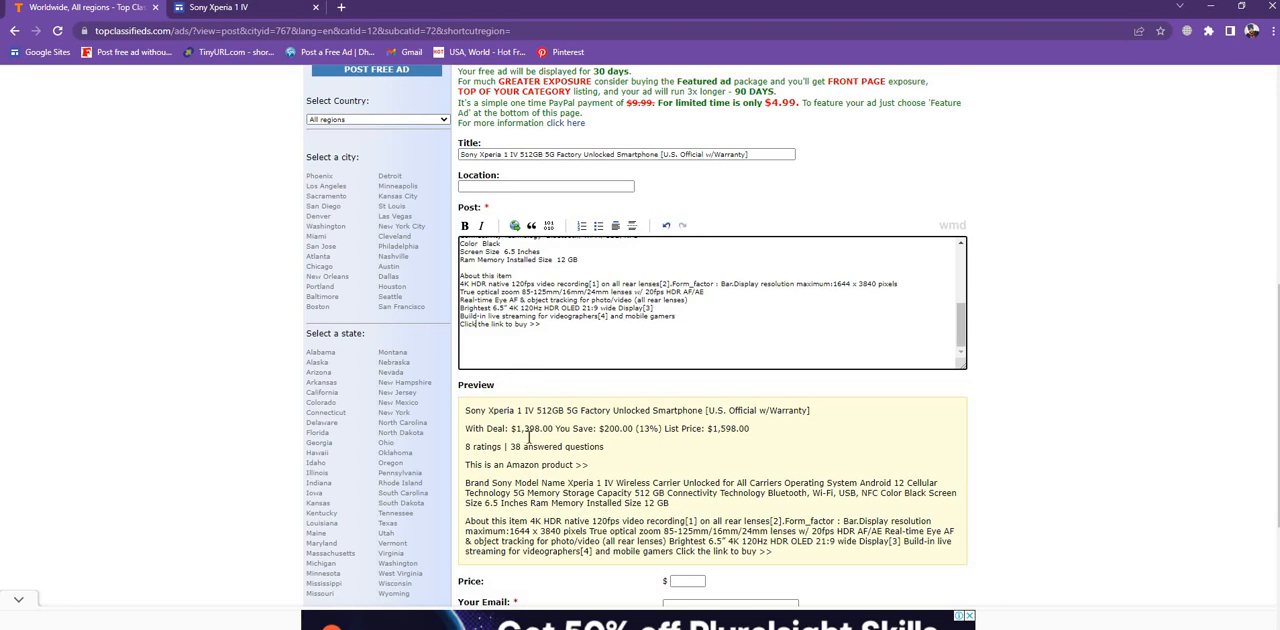
scroll(602, 483, "down", 1)
left_click(680, 447)
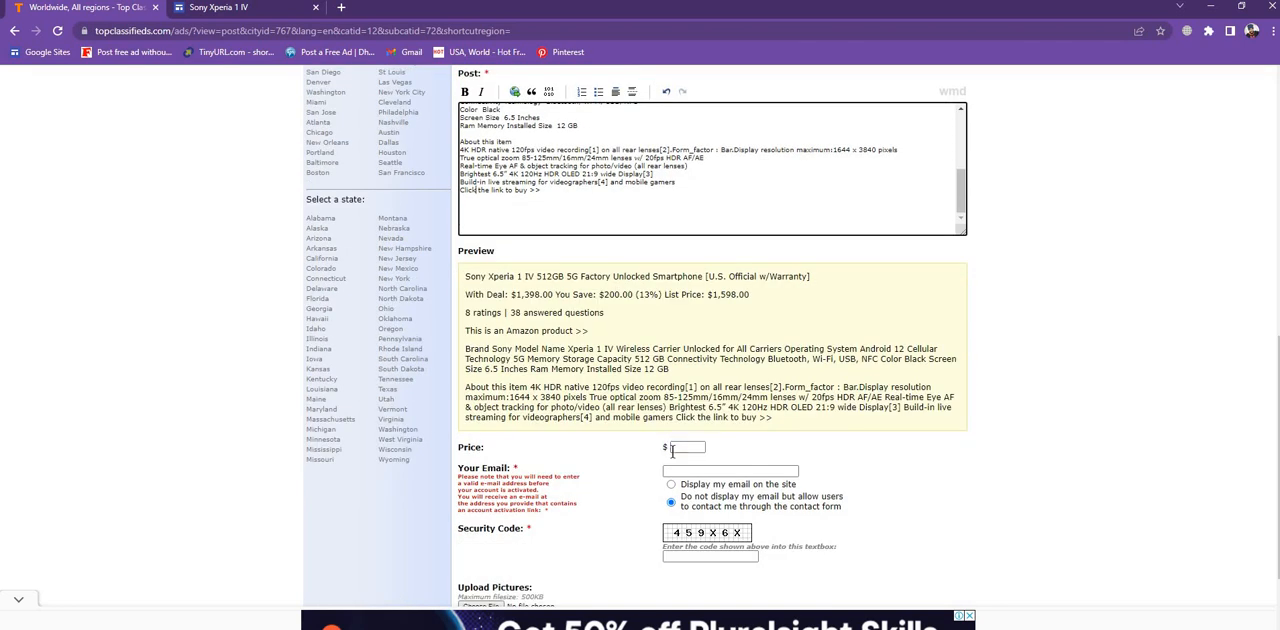
left_click(680, 450)
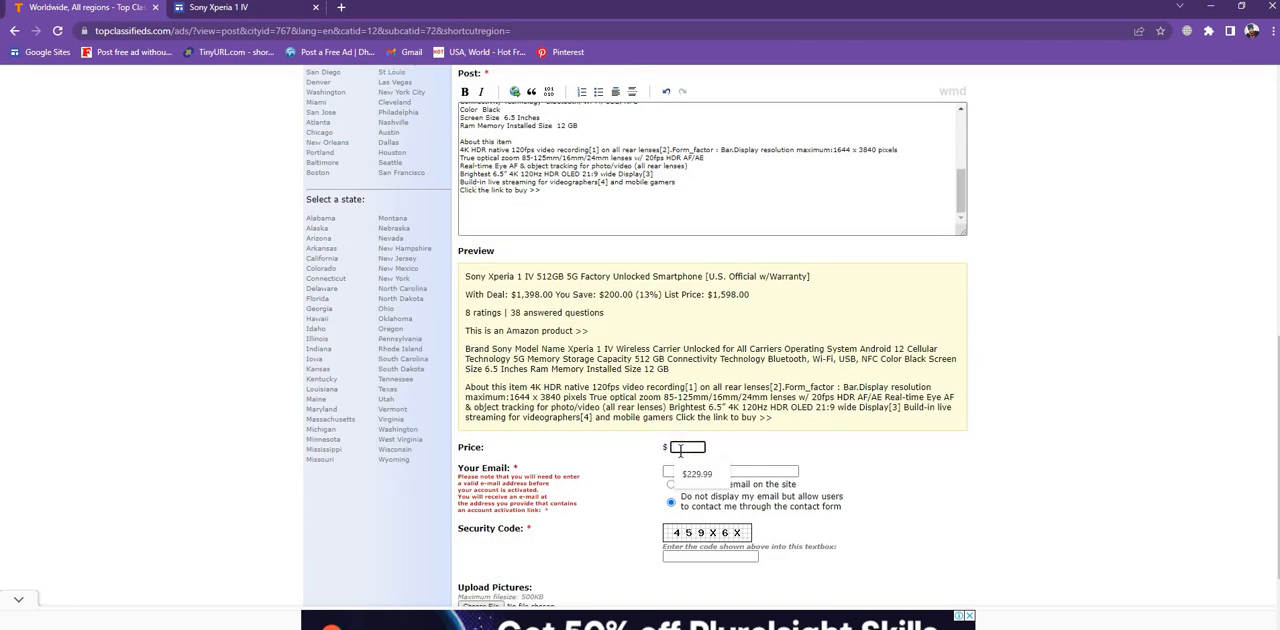
right_click(680, 450)
left_click(728, 560)
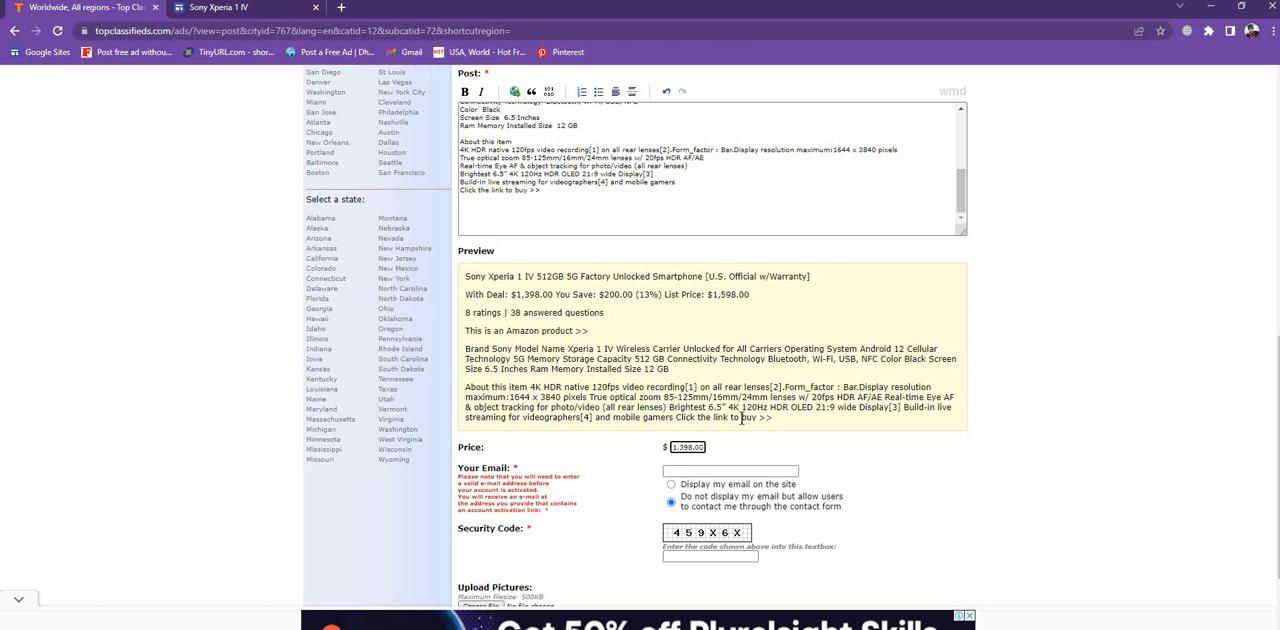
- Fill in the contact e-mail address from autofill and choose to display the email on the site
scroll(741, 418, "up", 1)
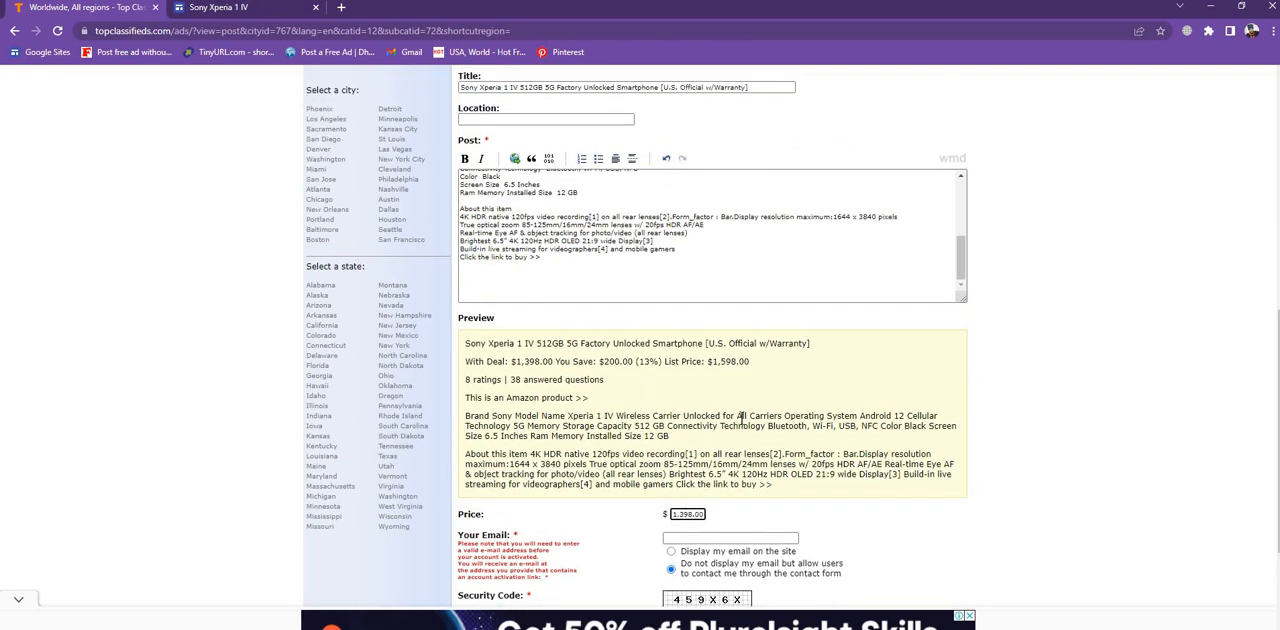
scroll(682, 237, "up", 5)
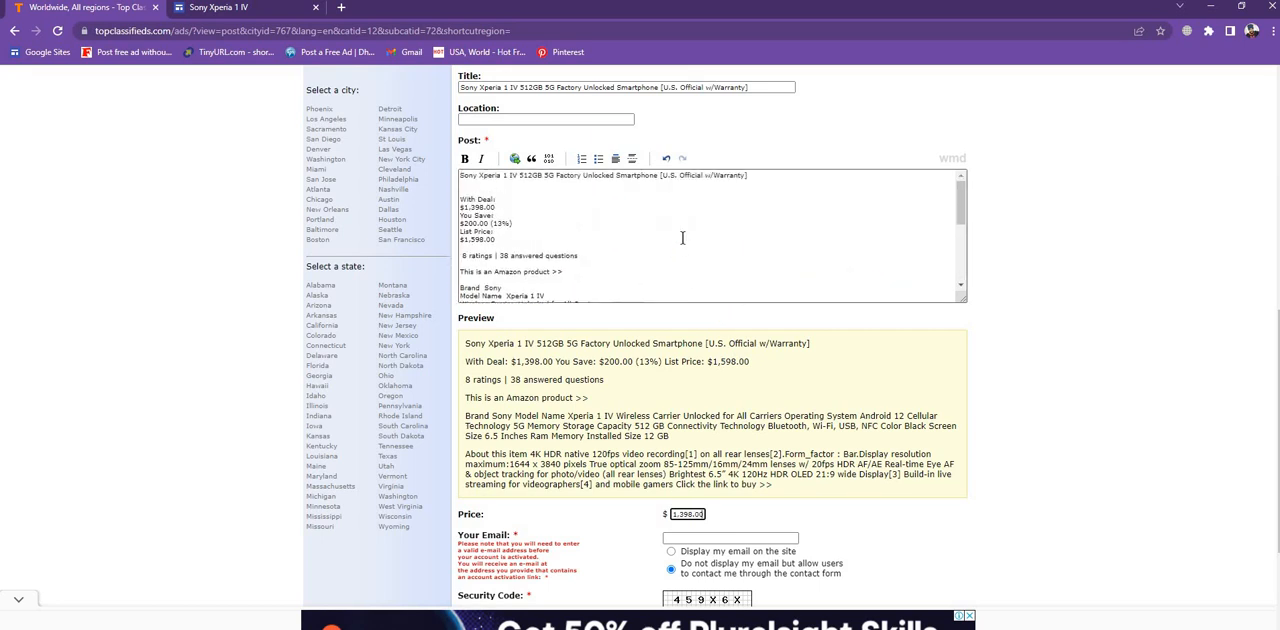
scroll(682, 237, "down", 8)
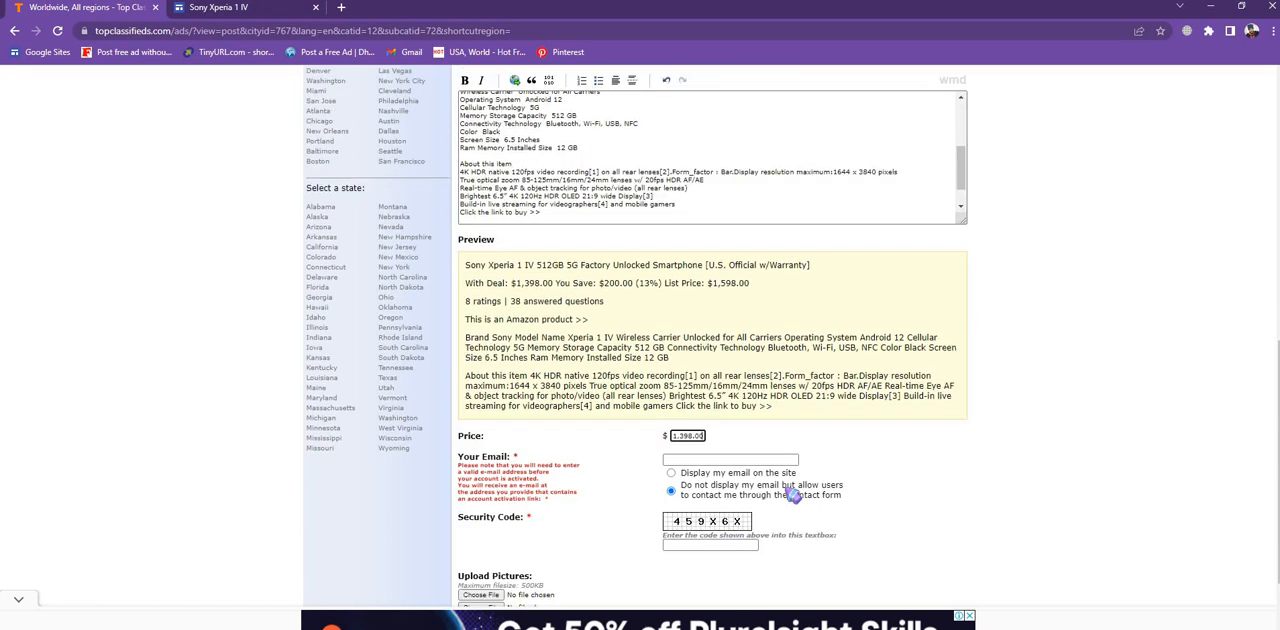
scroll(790, 496, "down", 2)
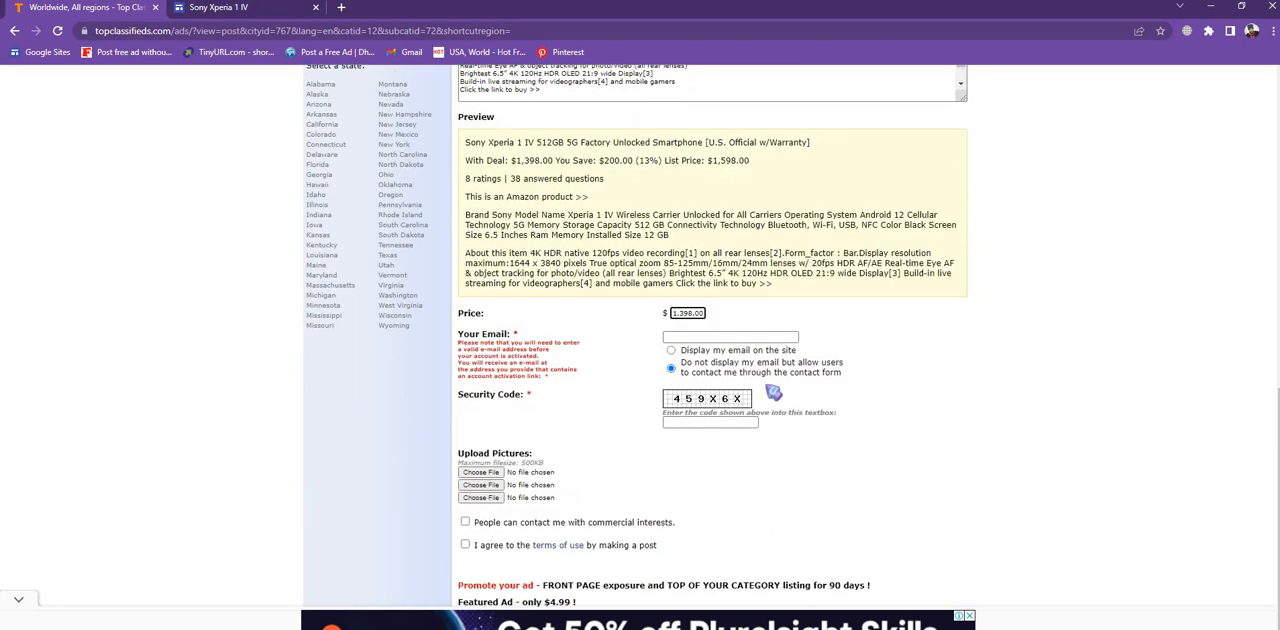
left_click(679, 338)
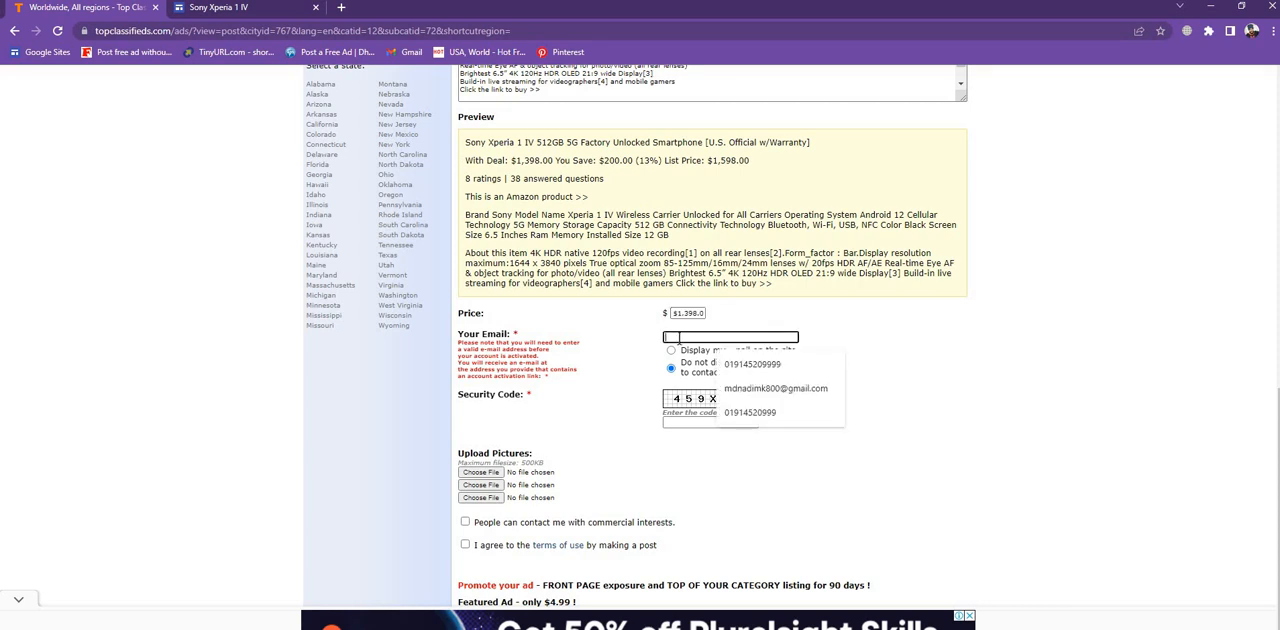
left_click(748, 390)
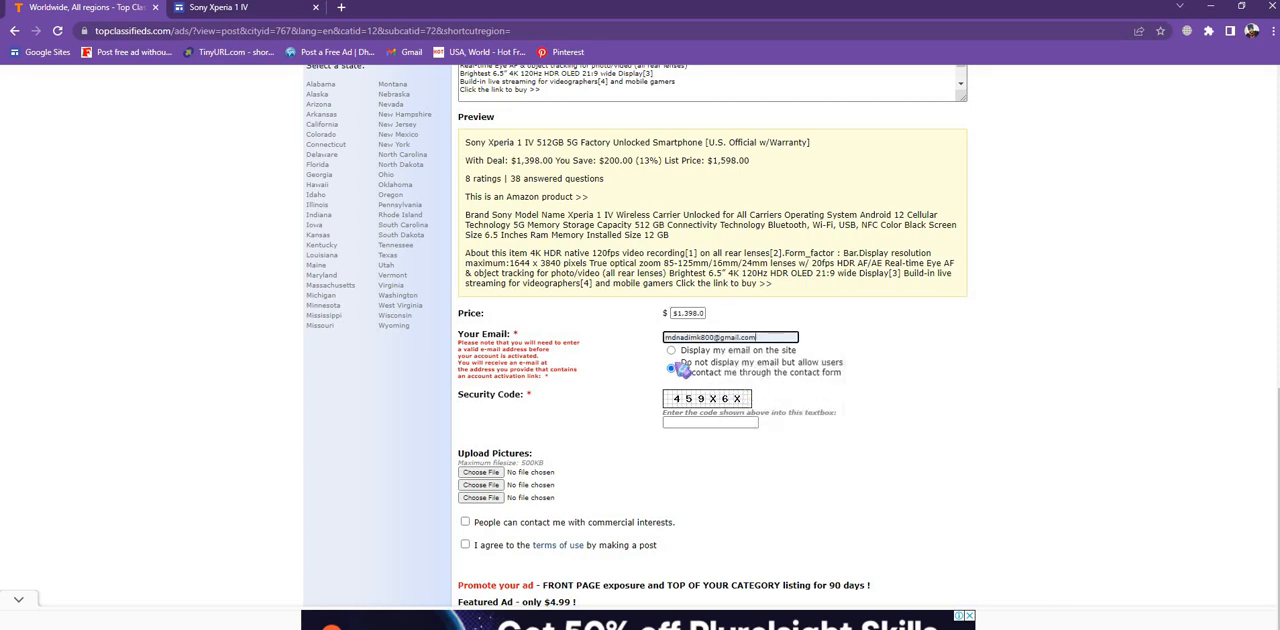
left_click(680, 352)
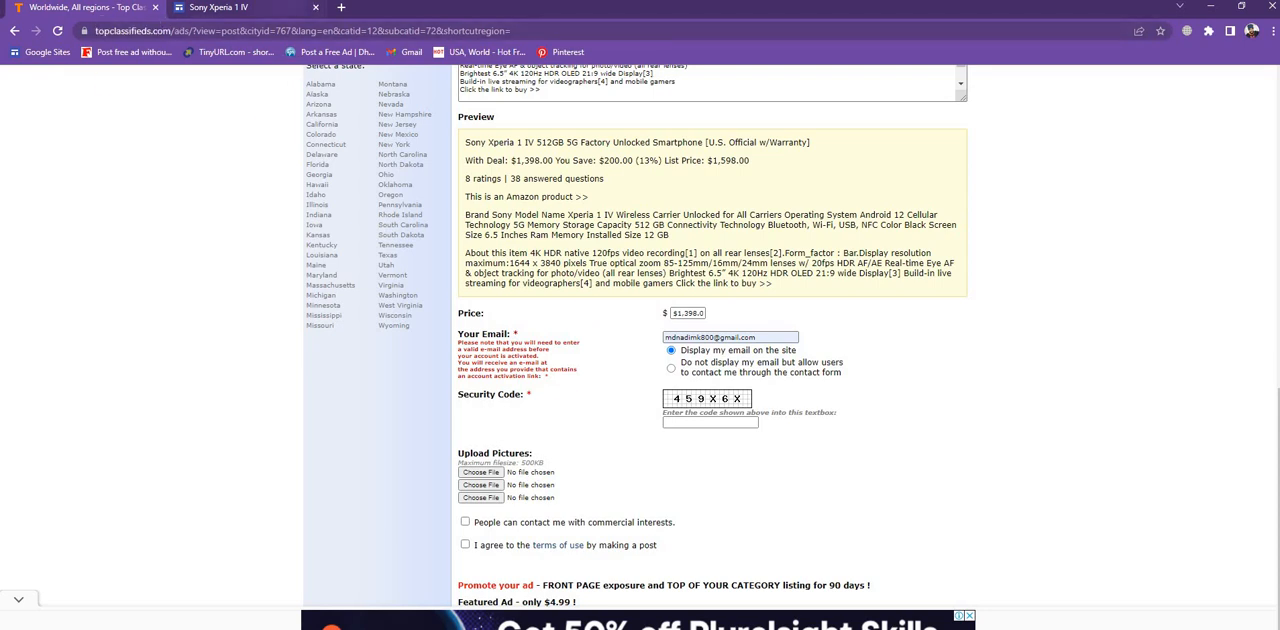
- Open the Amazon product page through the 'This is an Amazon product' link on the Google Sites page
left_click(208, 16)
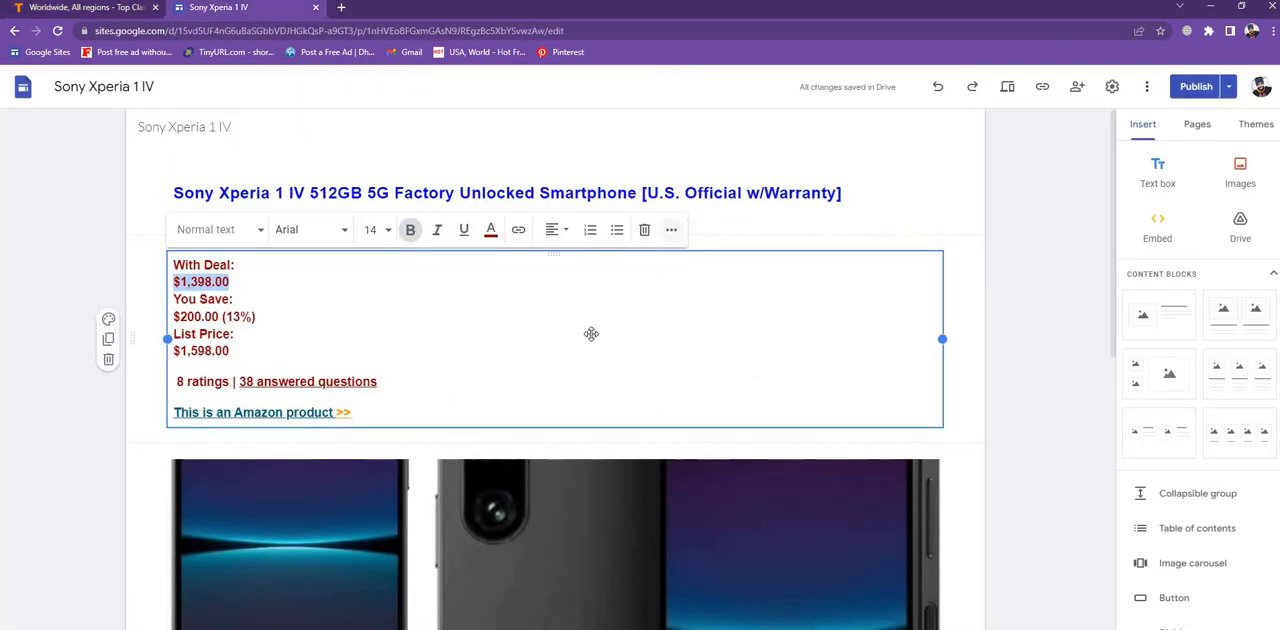
scroll(591, 332, "down", 6)
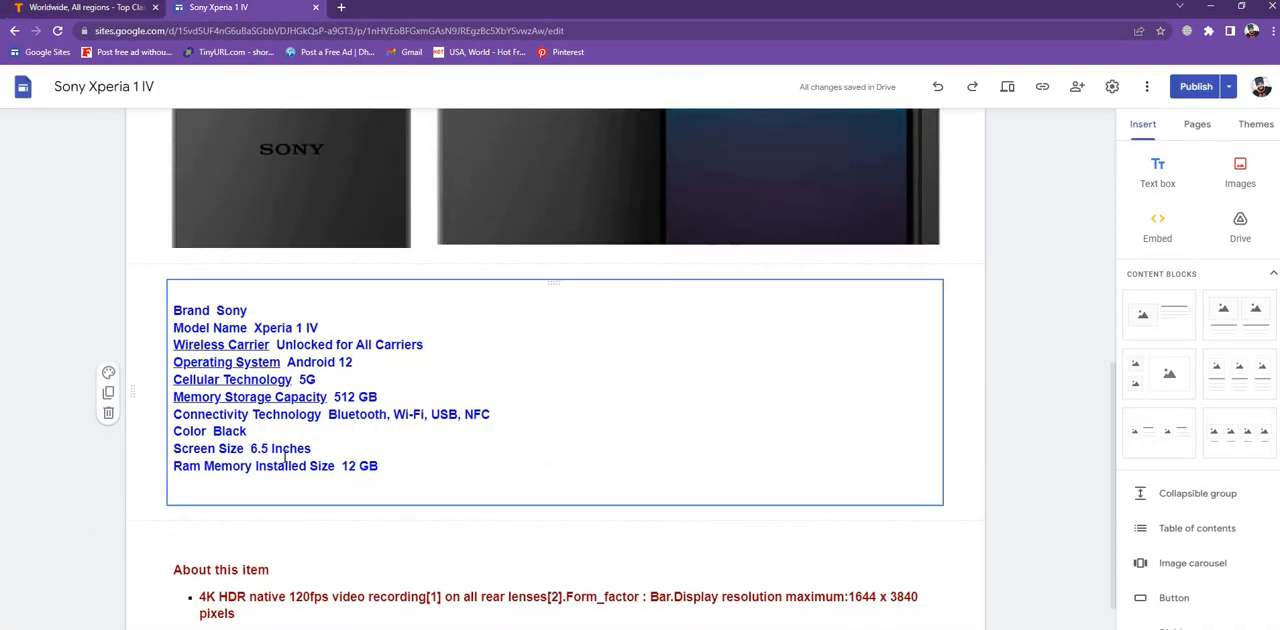
scroll(338, 345, "up", 7)
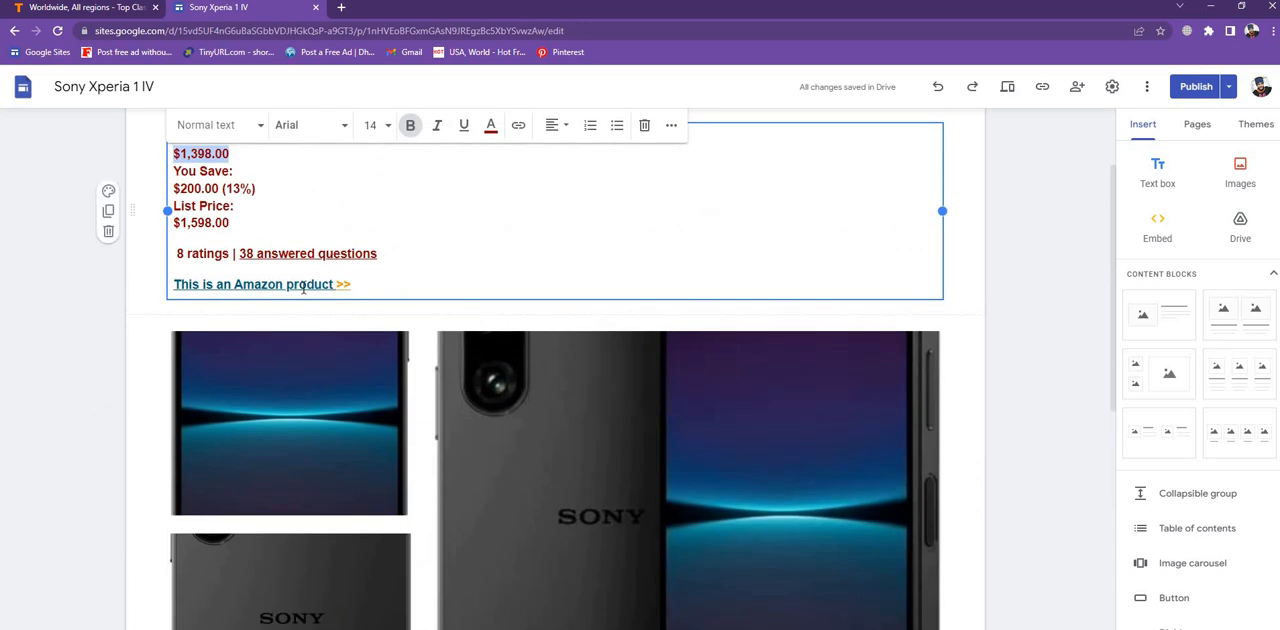
left_click(303, 287)
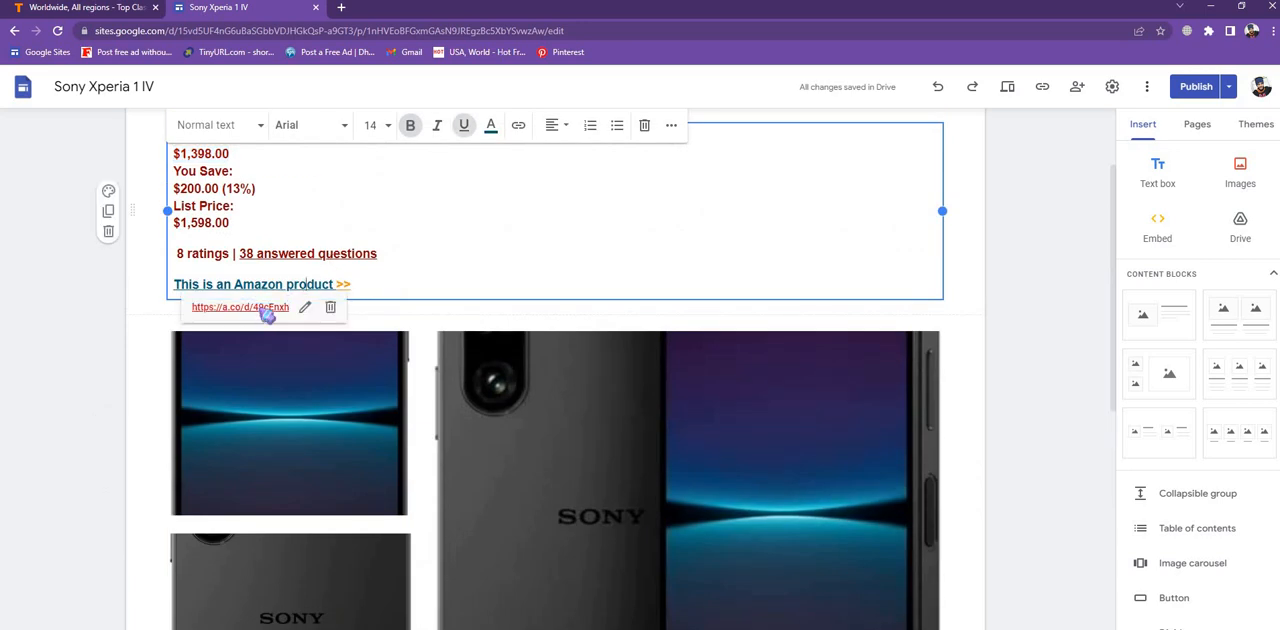
left_click(265, 313)
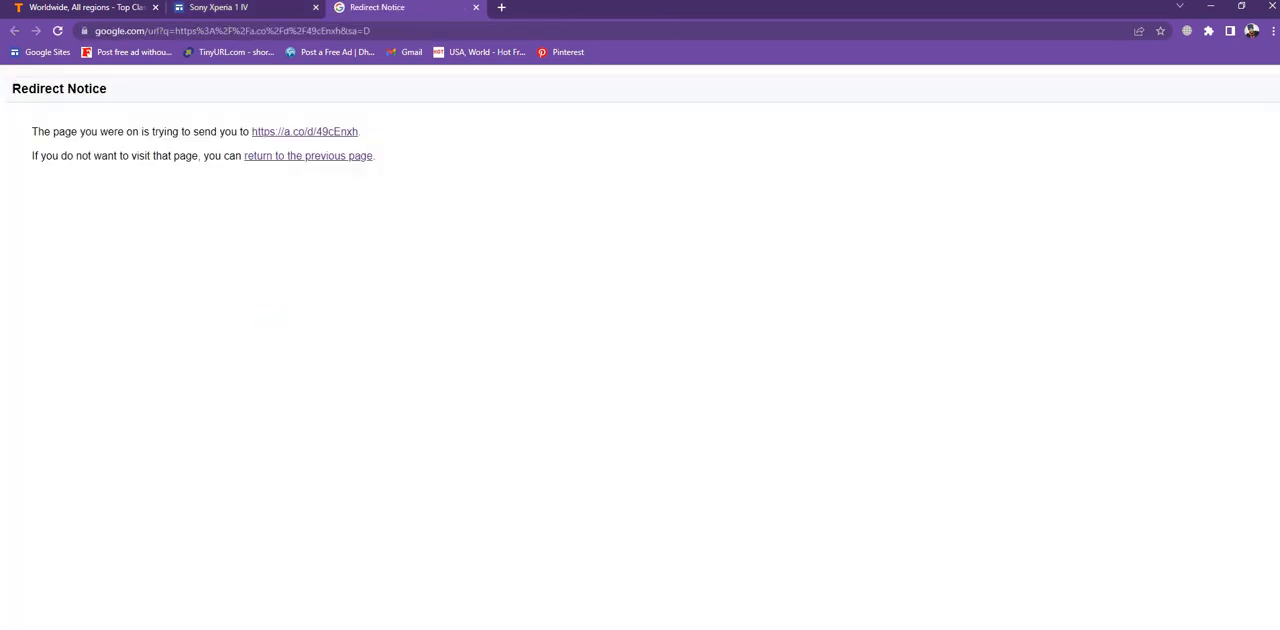
left_click(278, 135)
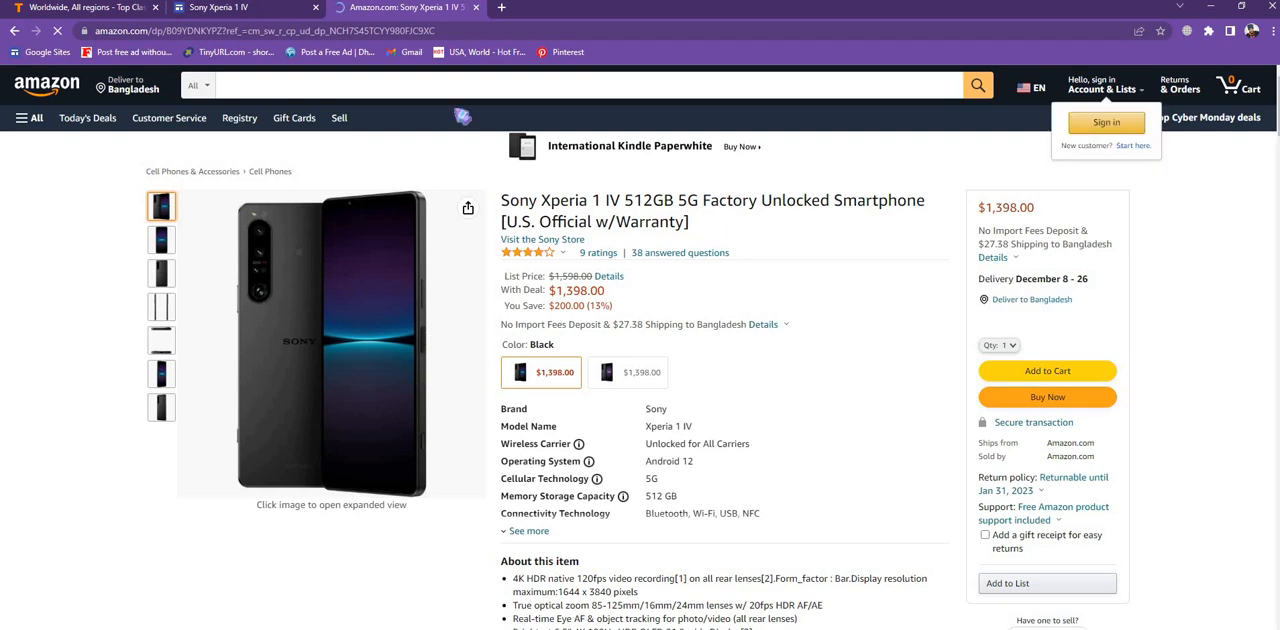
- Save the main Sony Xperia 1 IV product image from the Amazon page to the Desktop
left_click(62, 12)
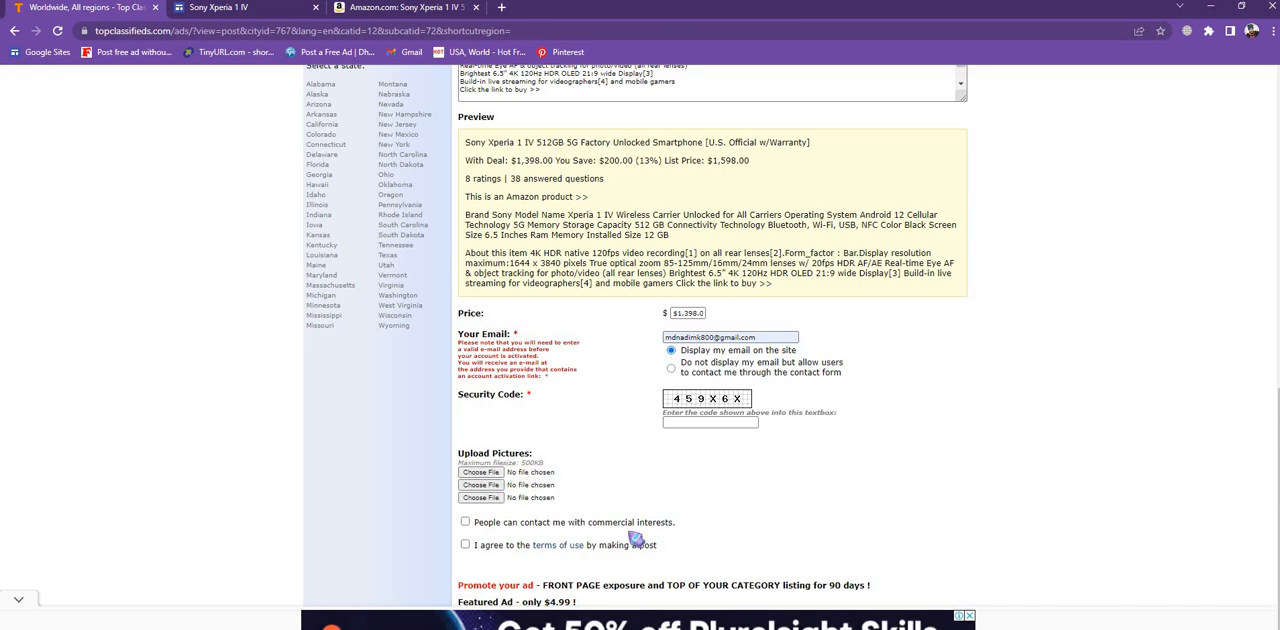
left_click(403, 10)
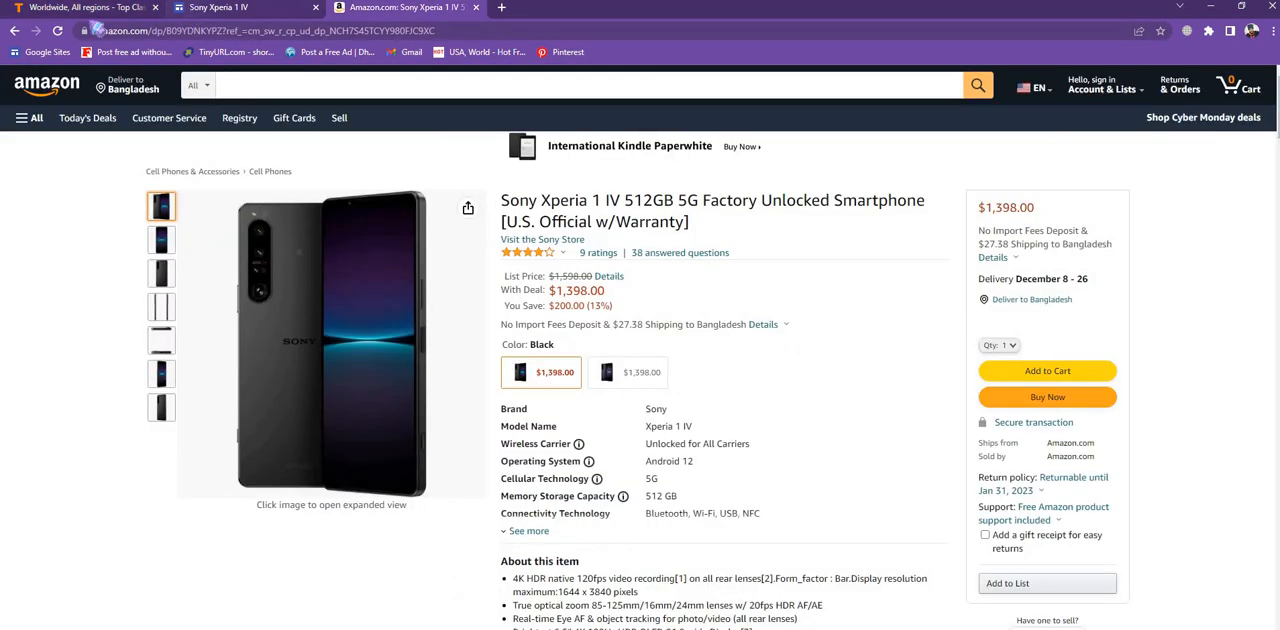
right_click(287, 378)
left_click(298, 281)
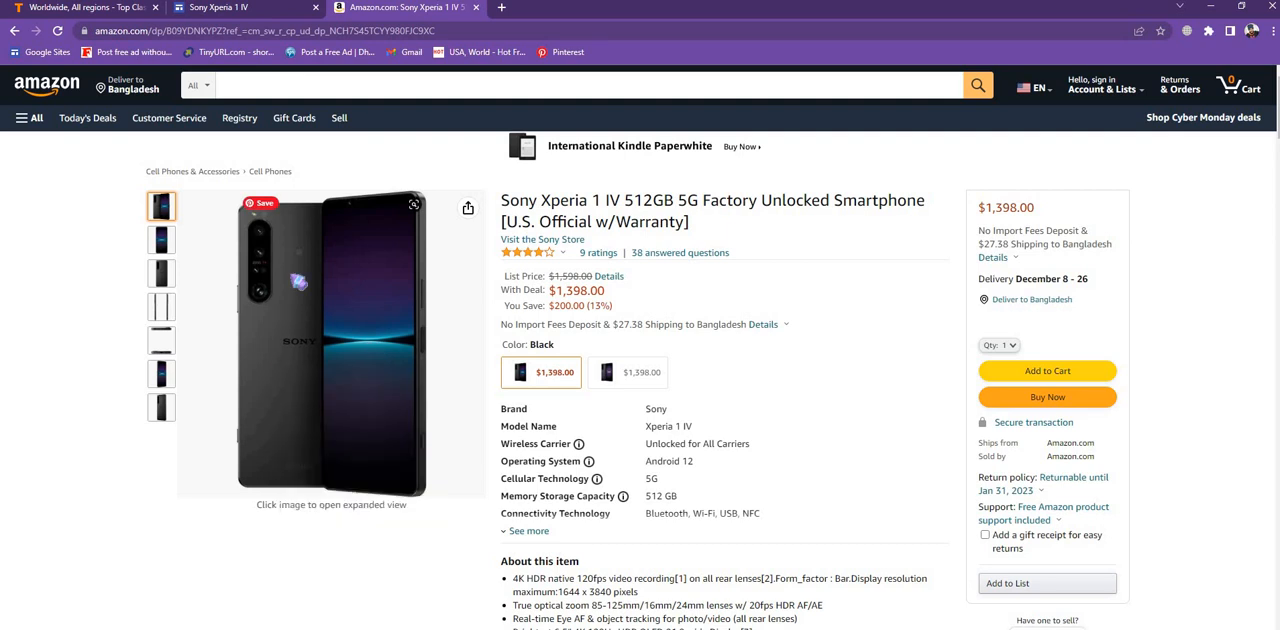
left_click(298, 281)
right_click(469, 341)
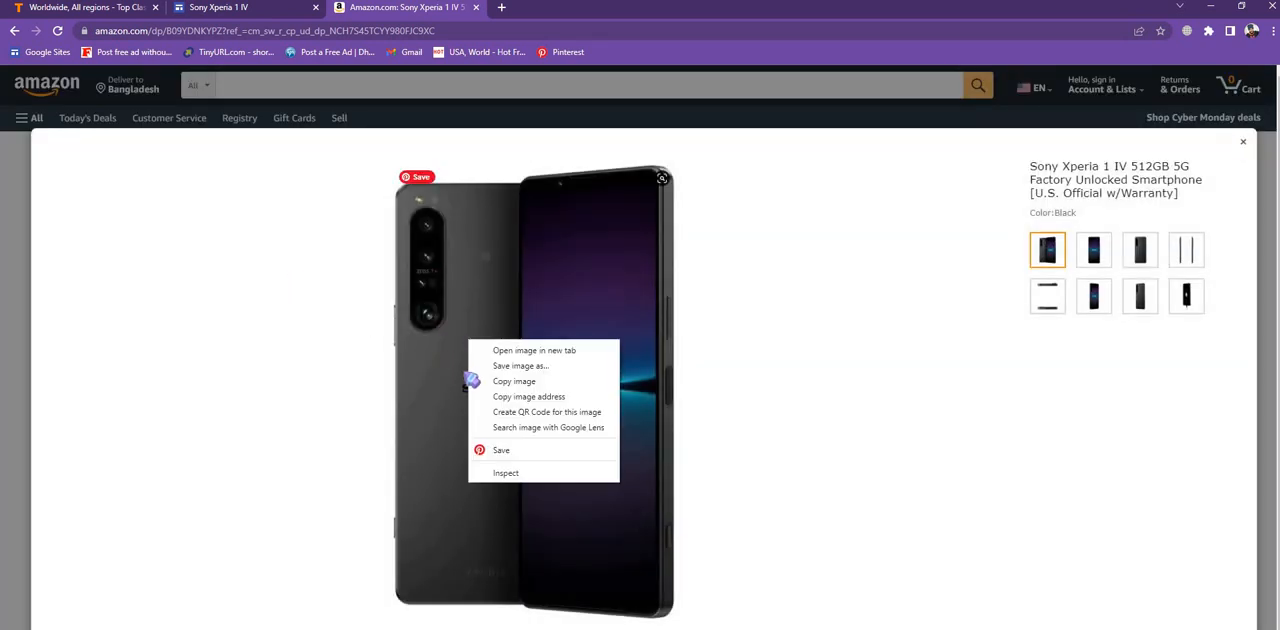
left_click(513, 366)
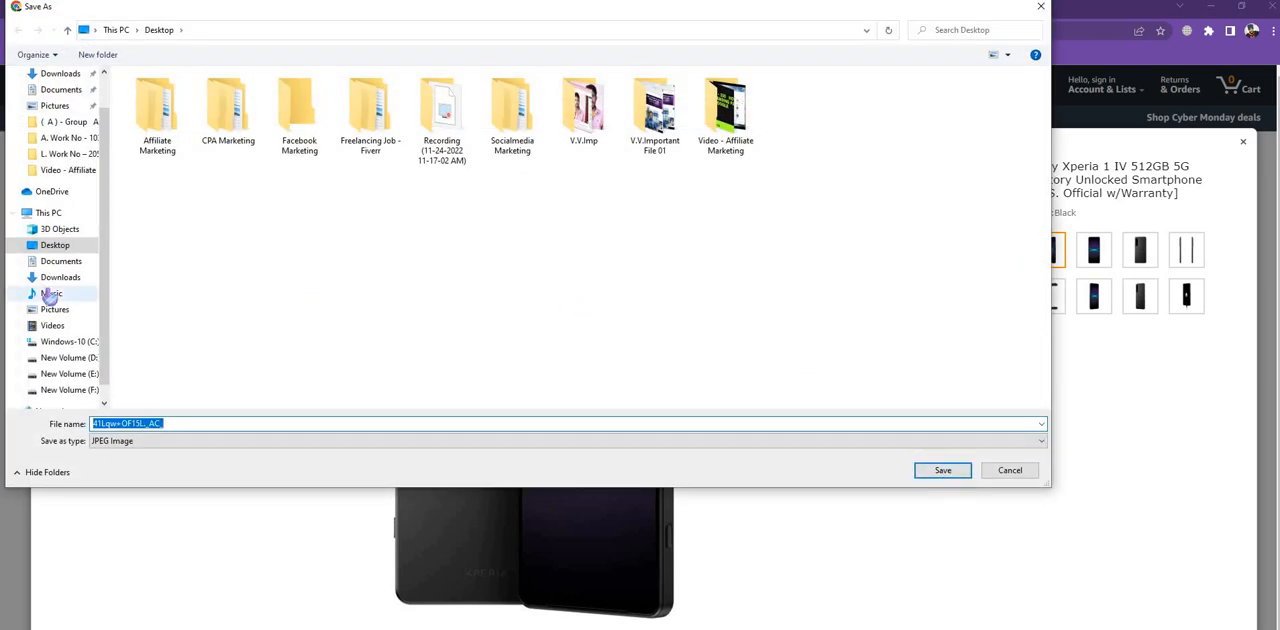
left_click(55, 245)
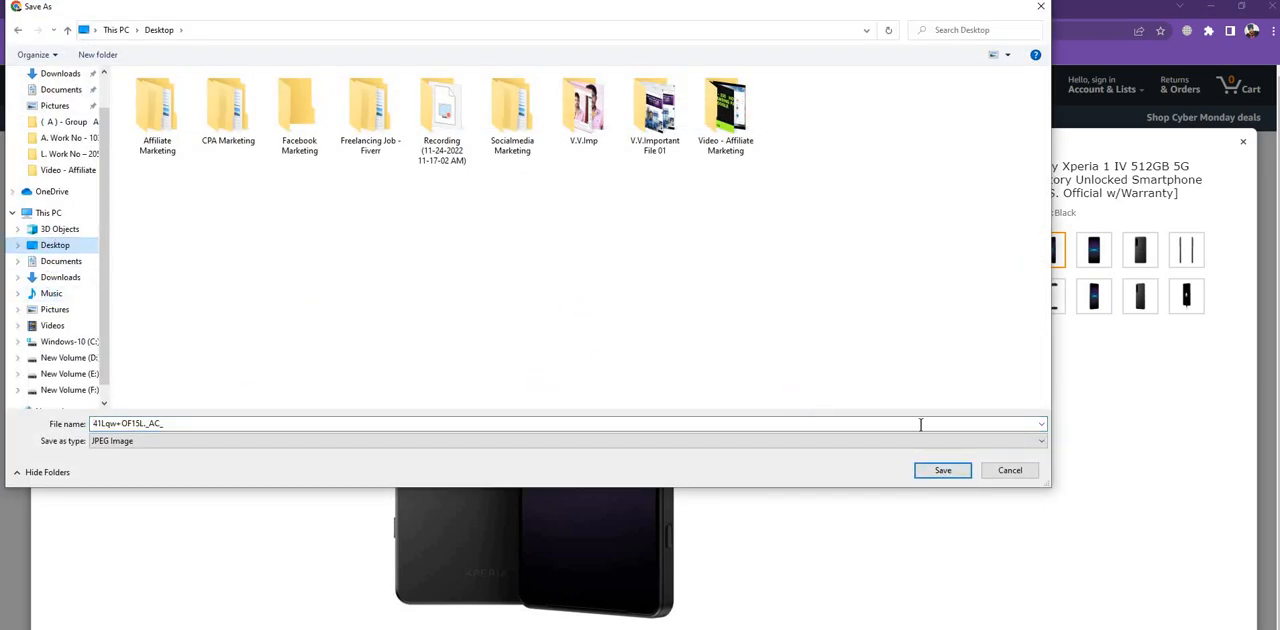
left_click(943, 472)
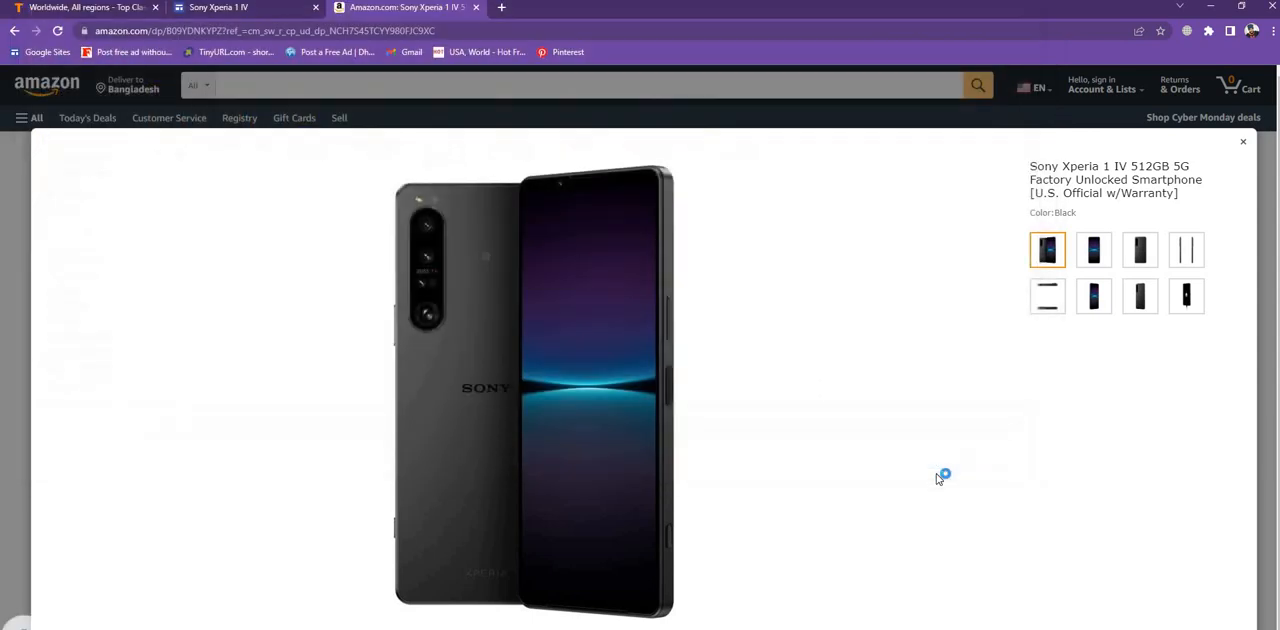
- Inspect the saved image file's properties on the desktop, then return to the browser
left_click(1210, 7)
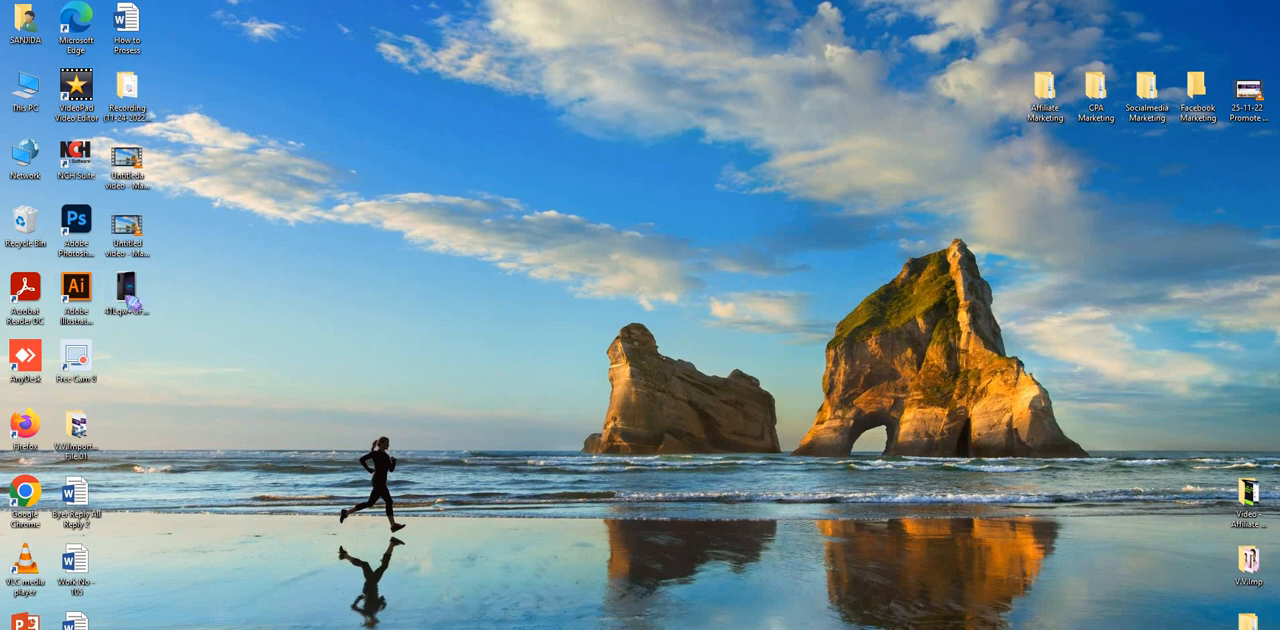
left_click(127, 292)
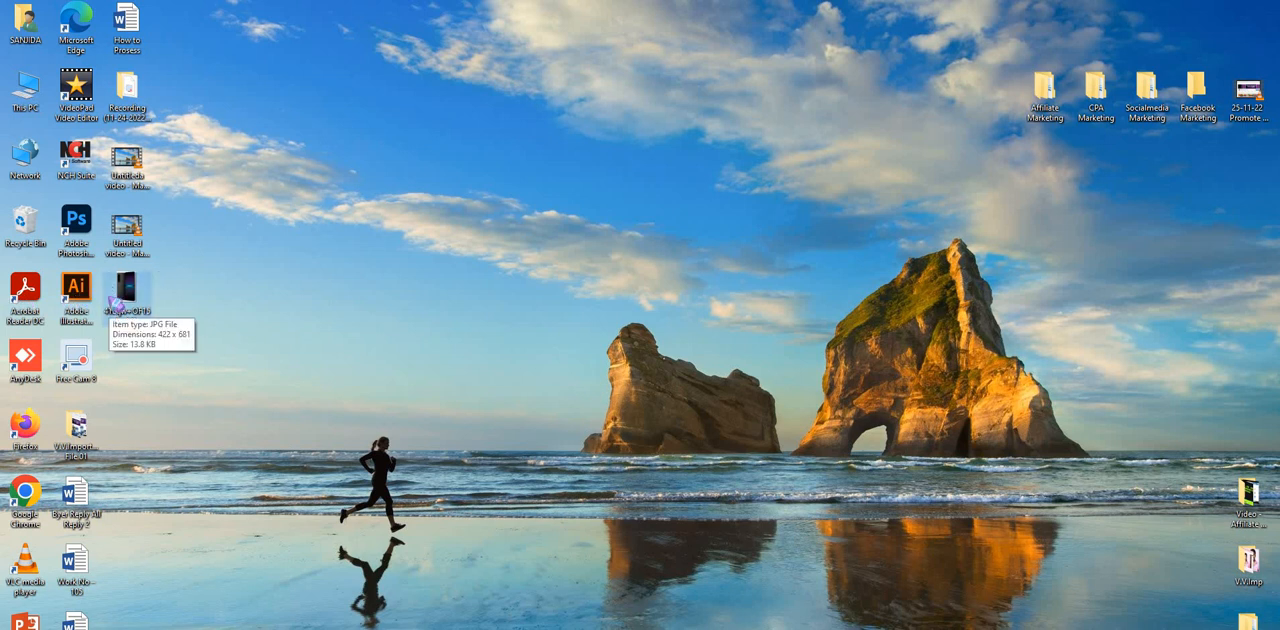
left_click(130, 292)
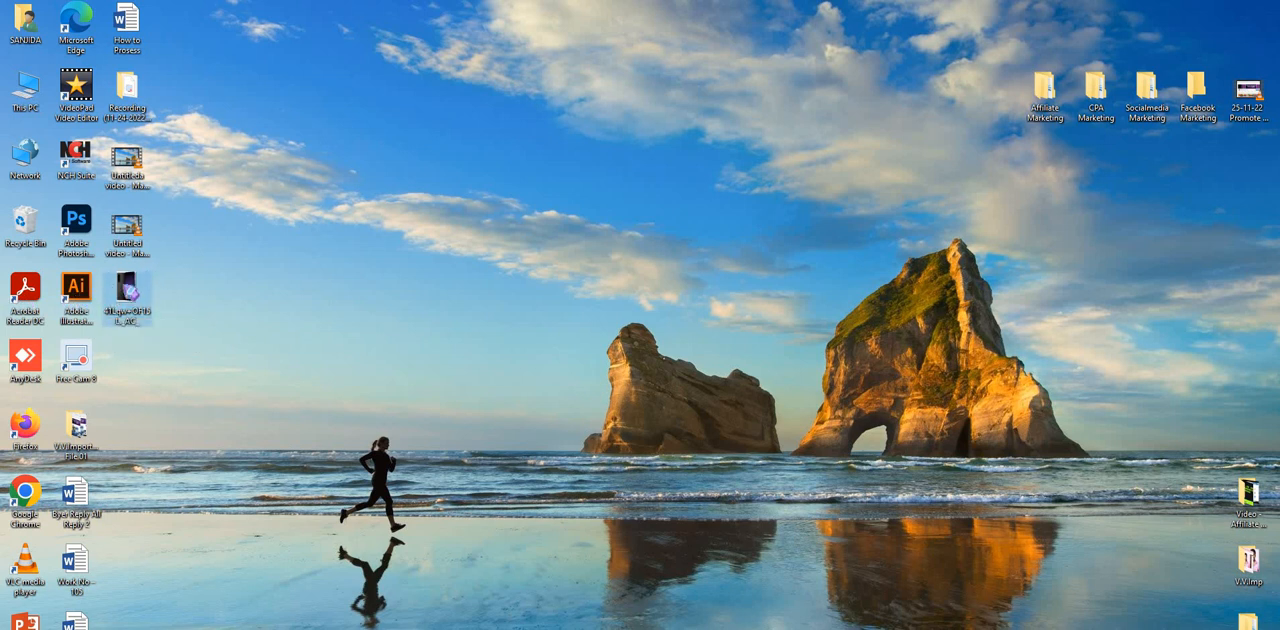
right_click(126, 292)
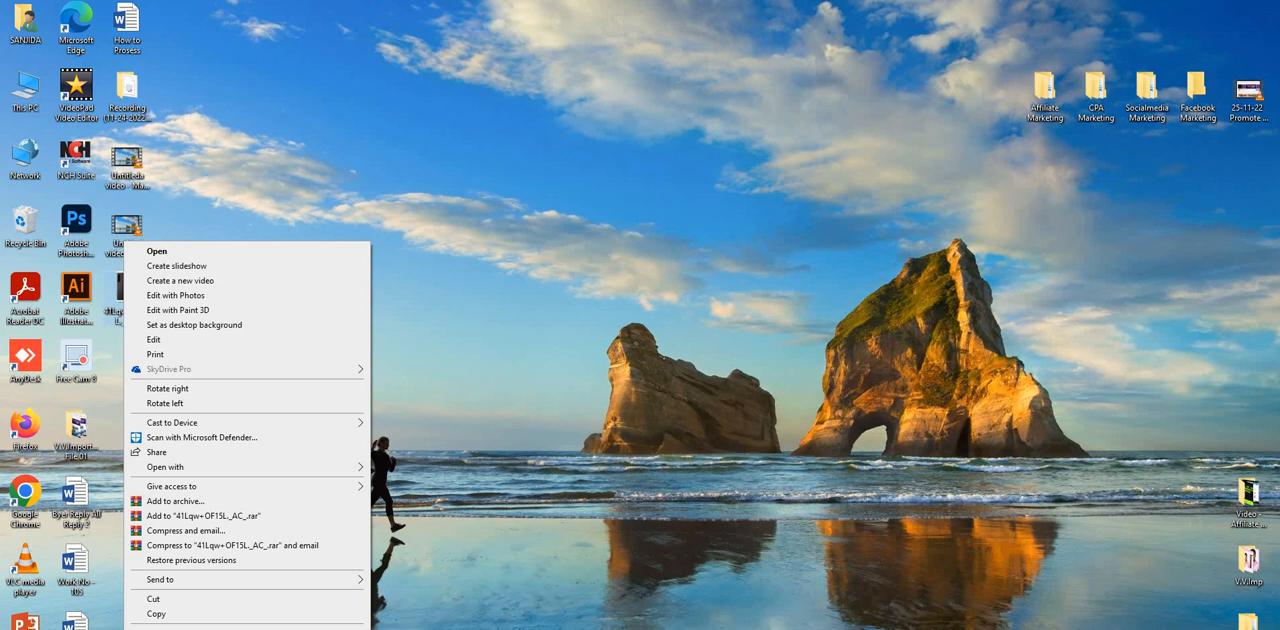
left_click(240, 618)
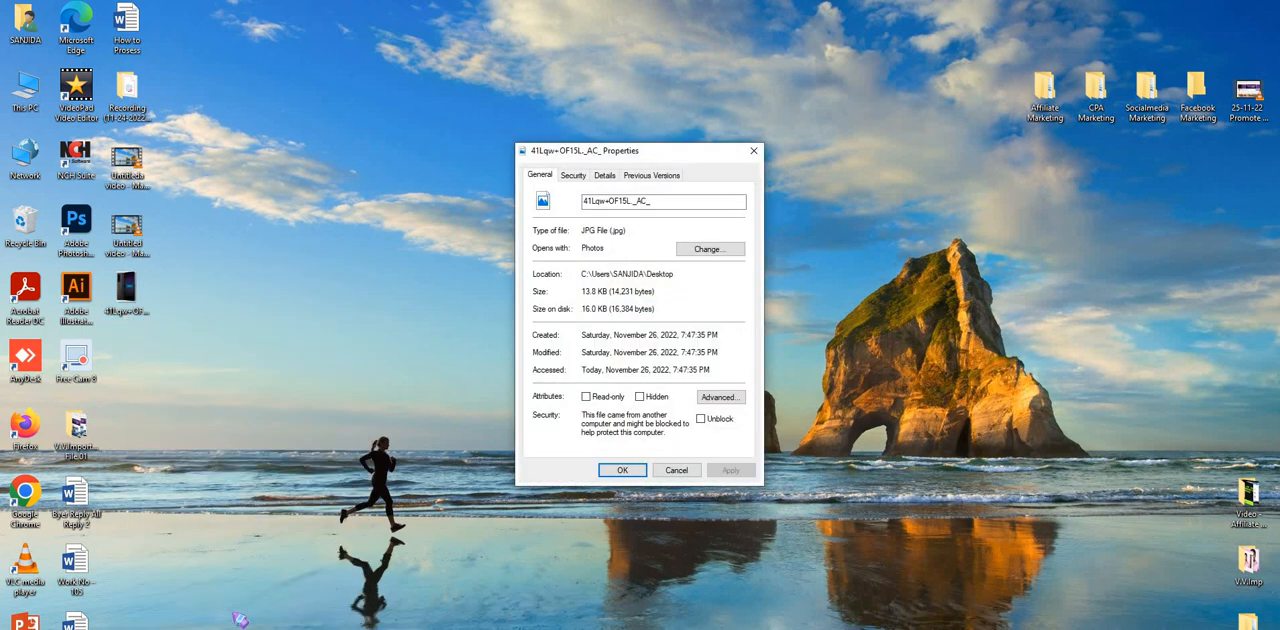
left_click(427, 92)
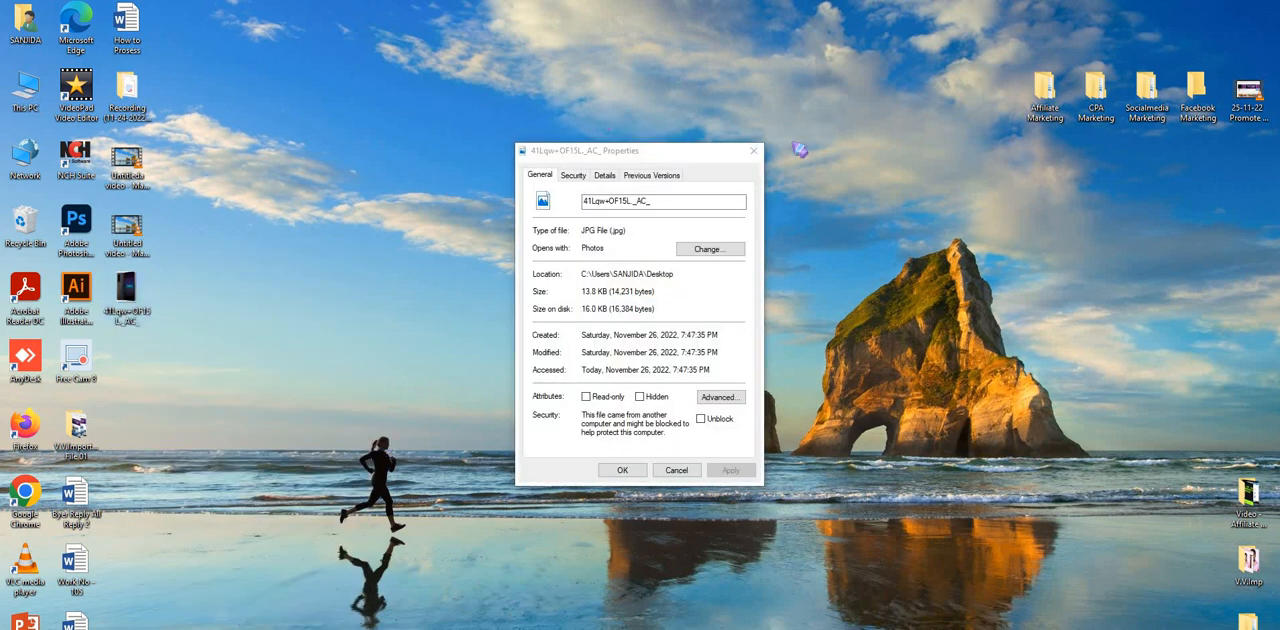
left_click(753, 150)
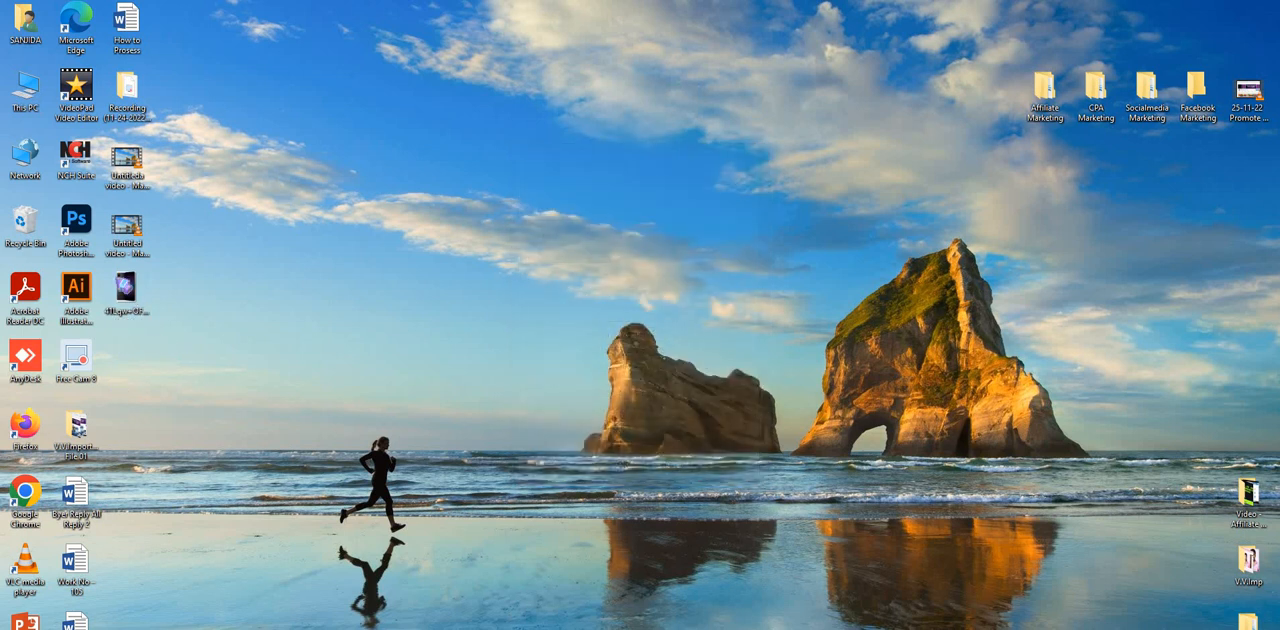
right_click(124, 288)
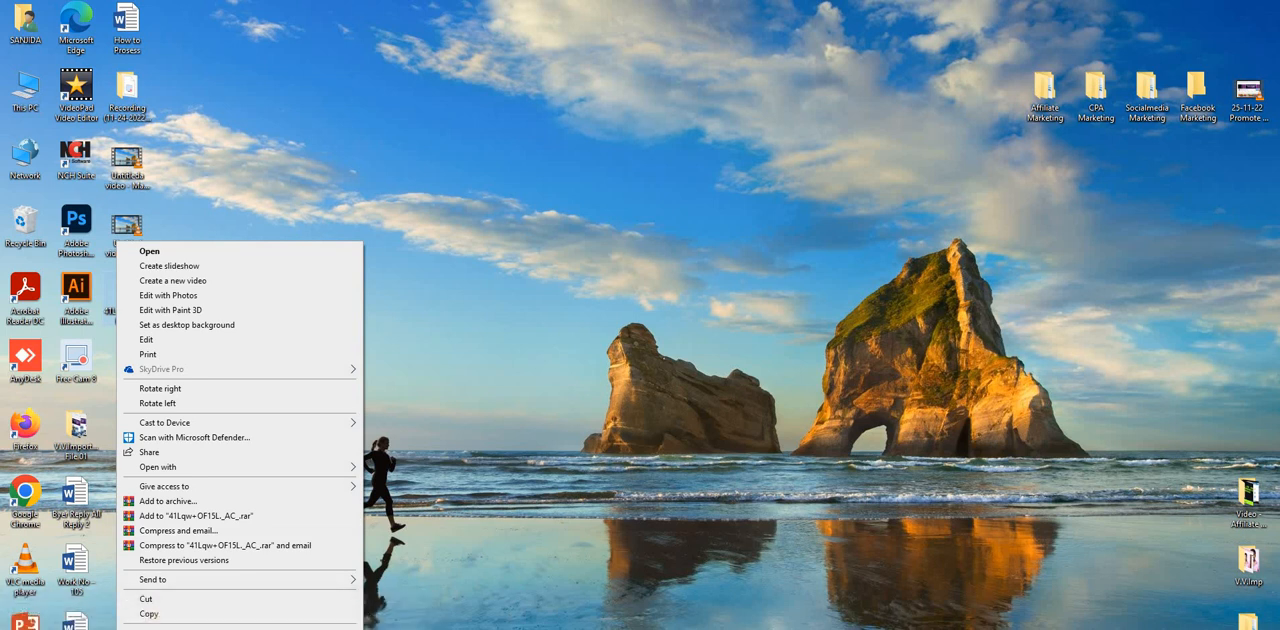
left_click(228, 615)
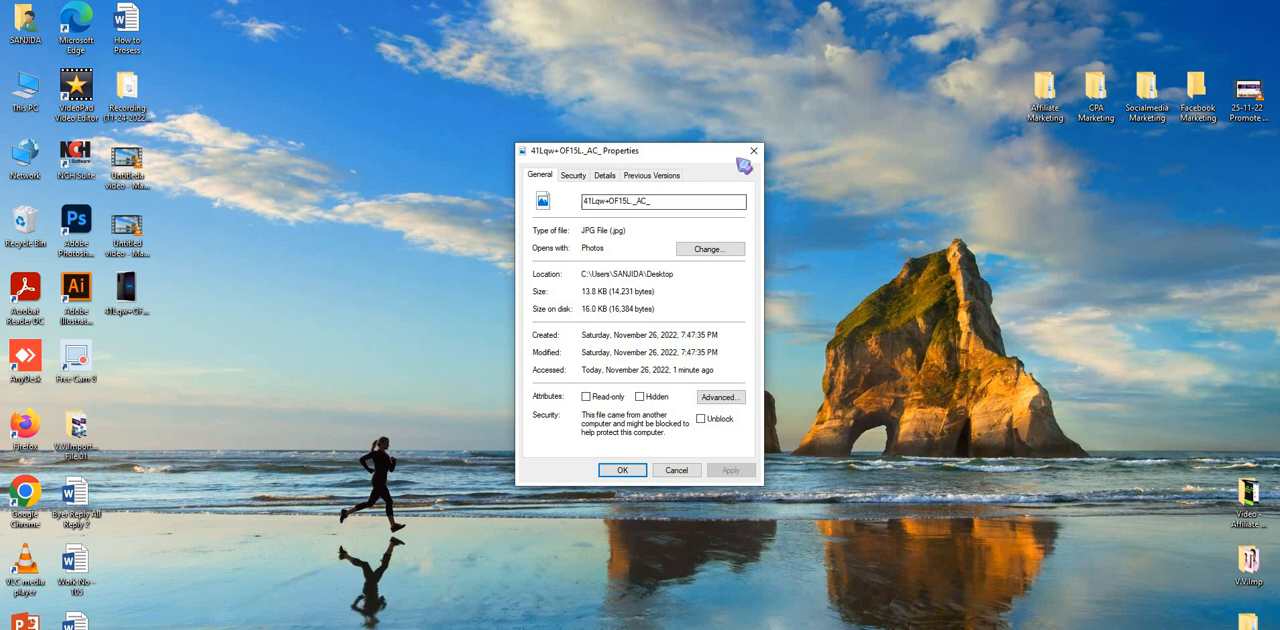
left_click(756, 151)
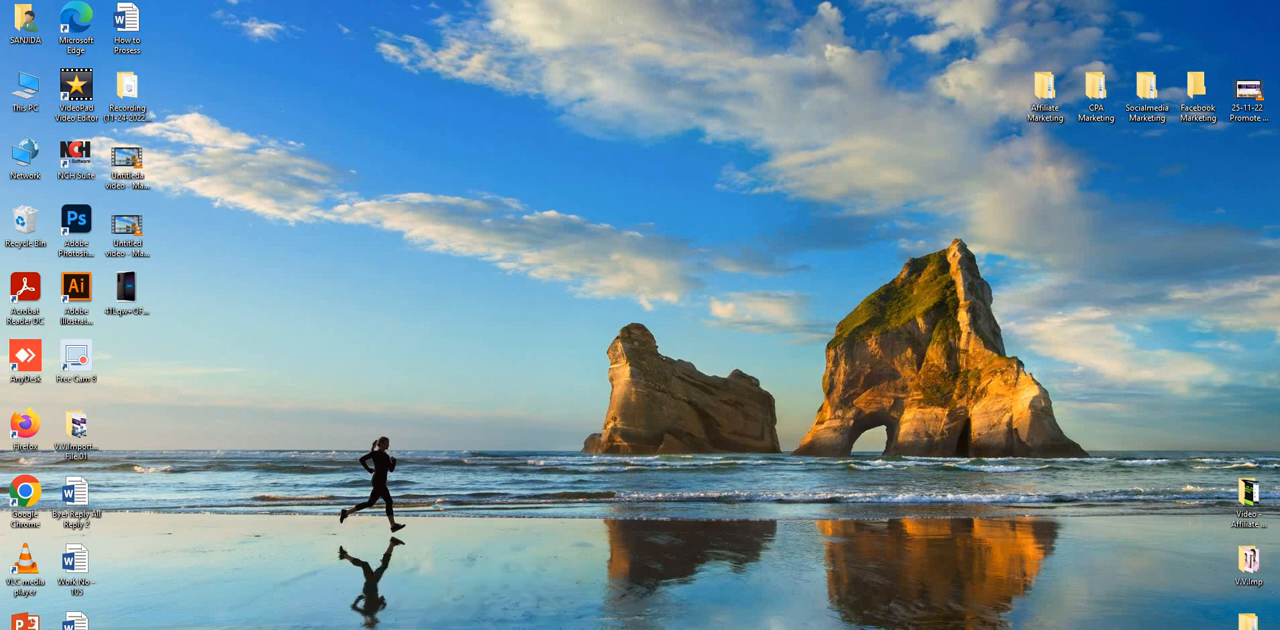
left_click(540, 612)
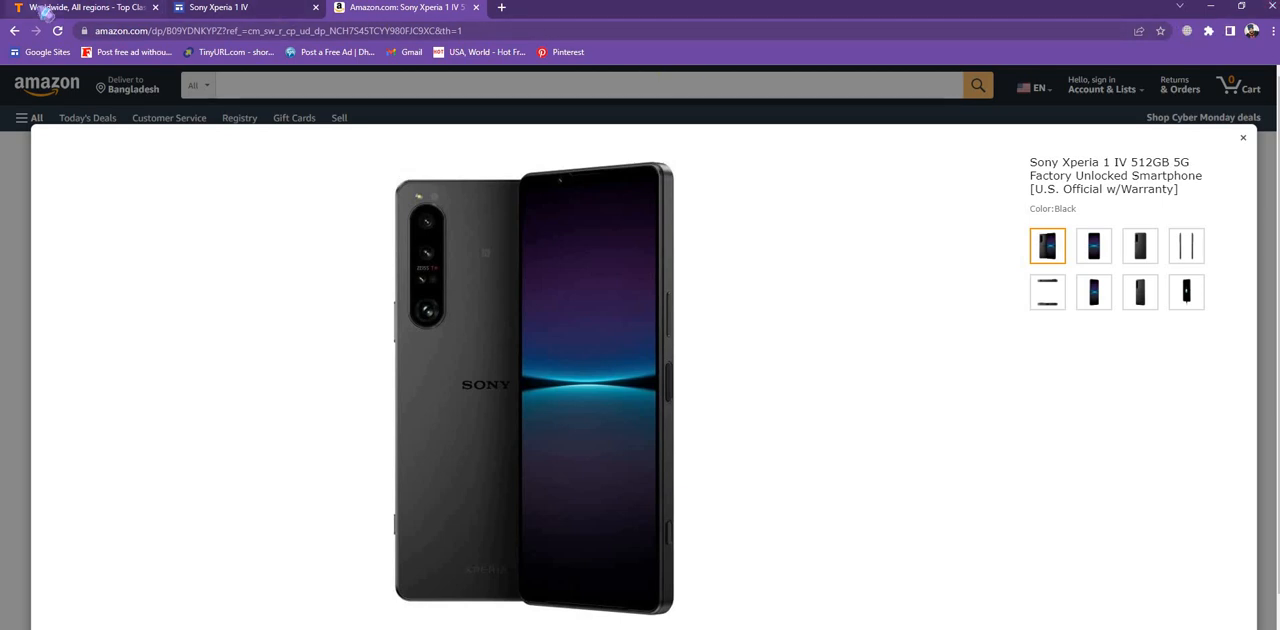
- Upload the saved image 41Lqw+OF15L._AC_ as the first picture in the ad's Upload Pictures section
left_click(42, 7)
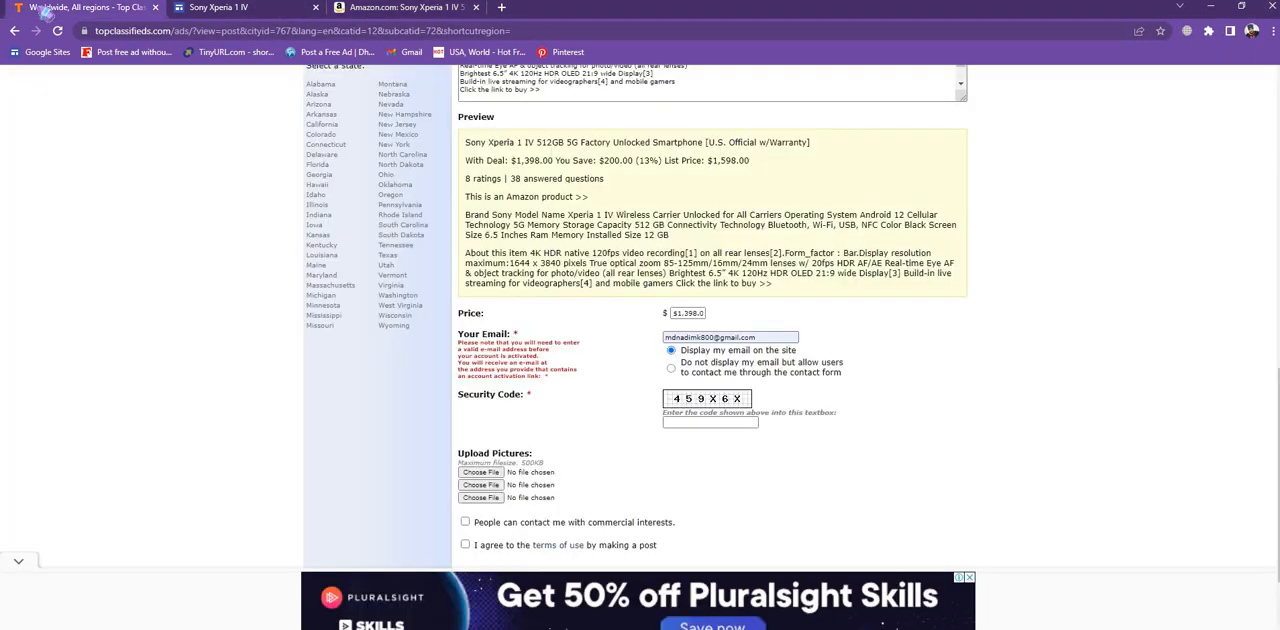
left_click(491, 476)
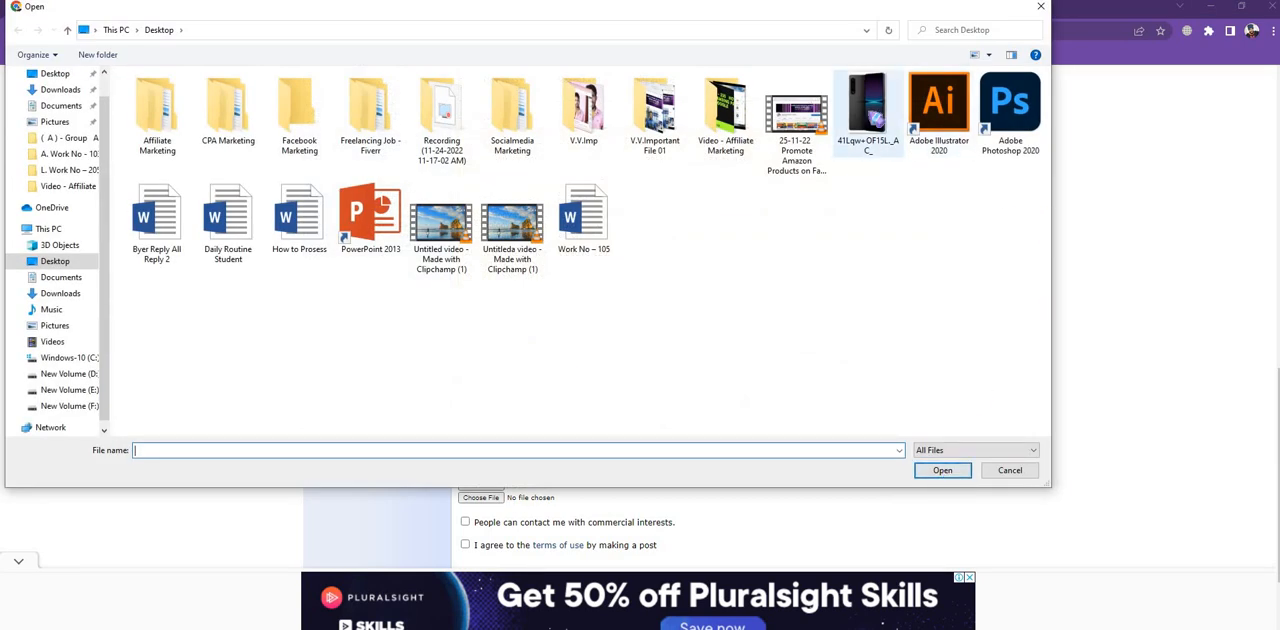
double_click(870, 112)
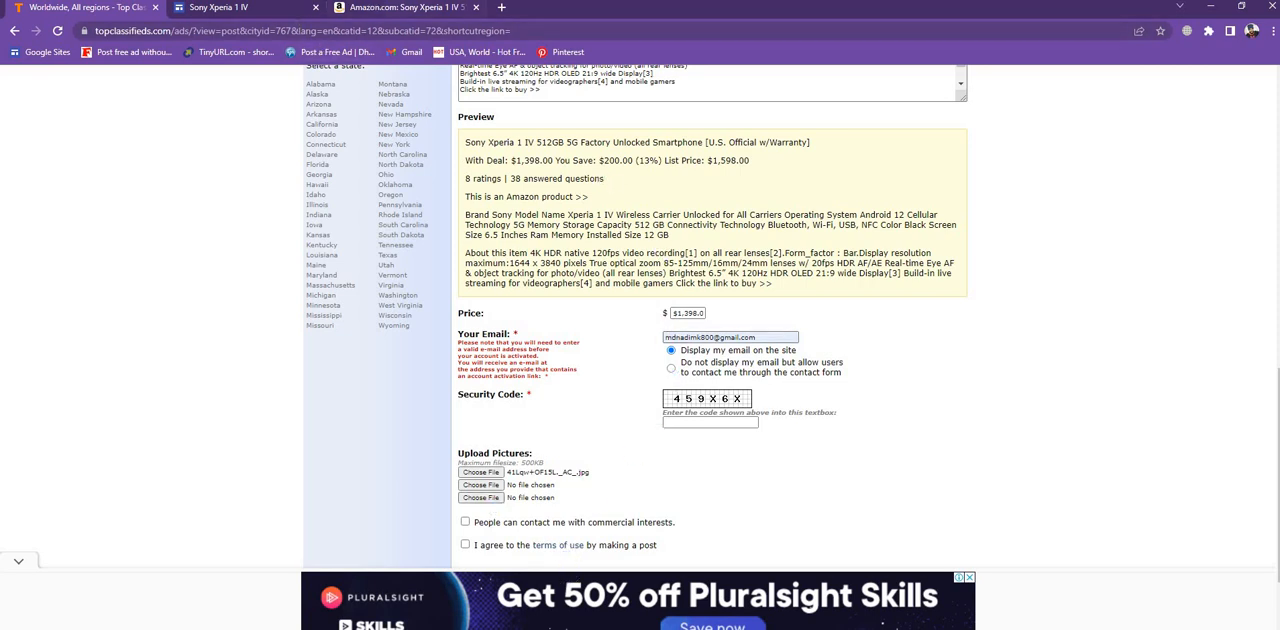
- Save the second product image, the phone's front view, from Amazon to the Desktop
left_click(403, 12)
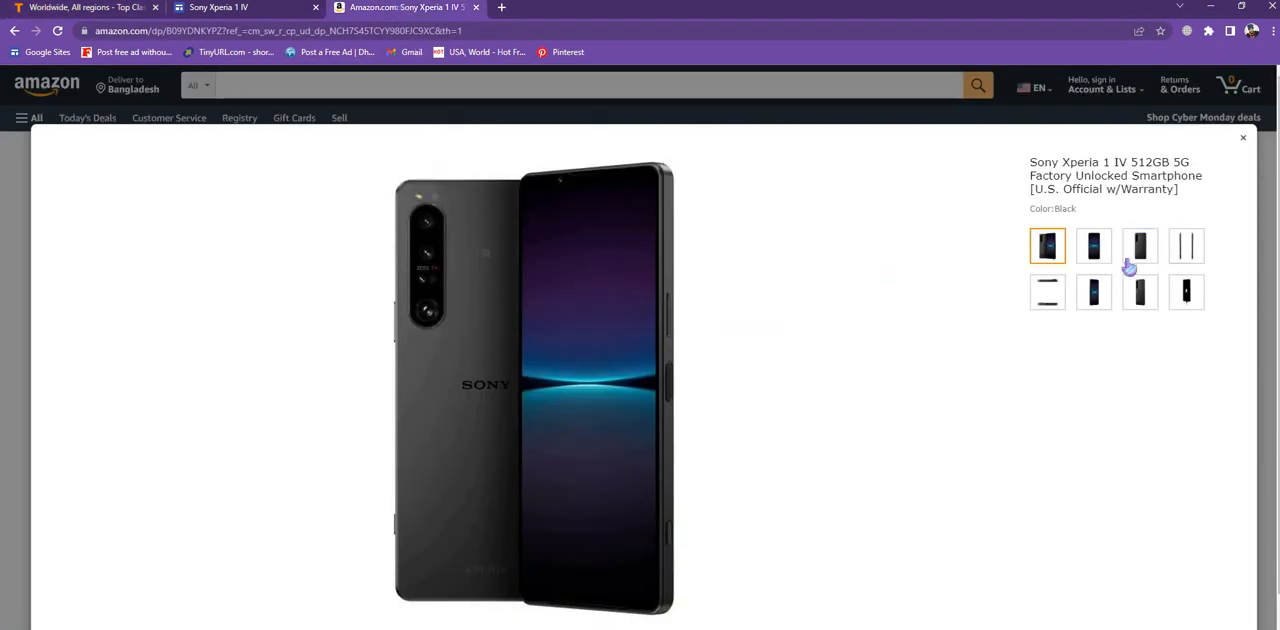
left_click(1094, 250)
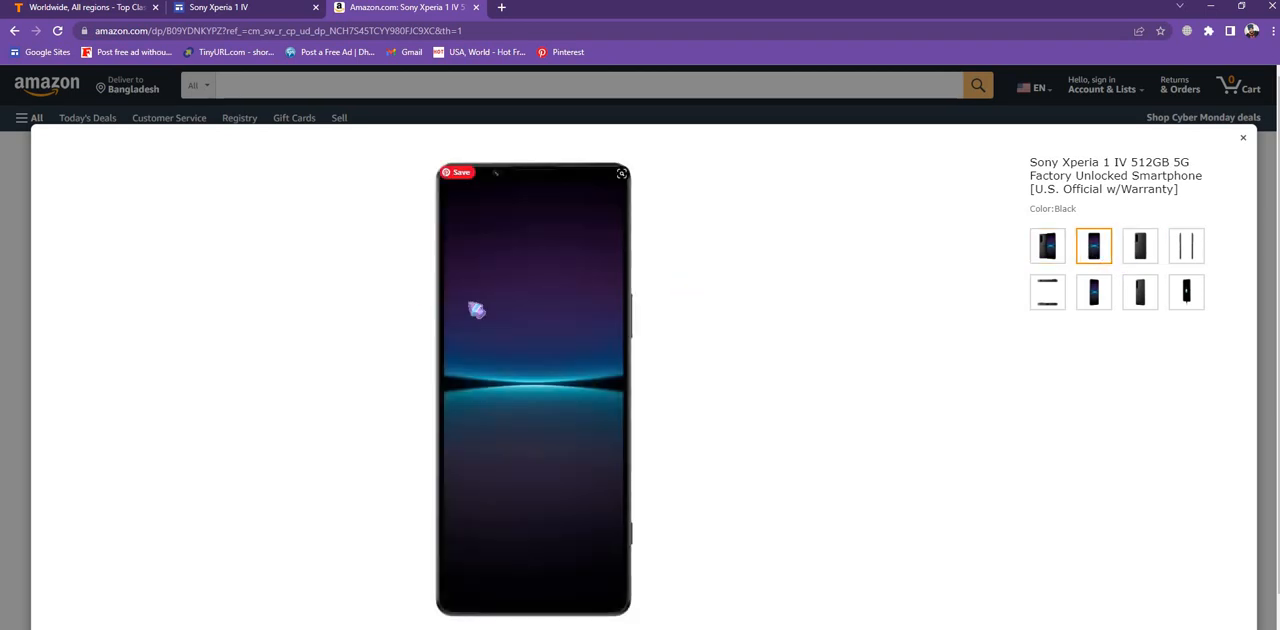
right_click(582, 327)
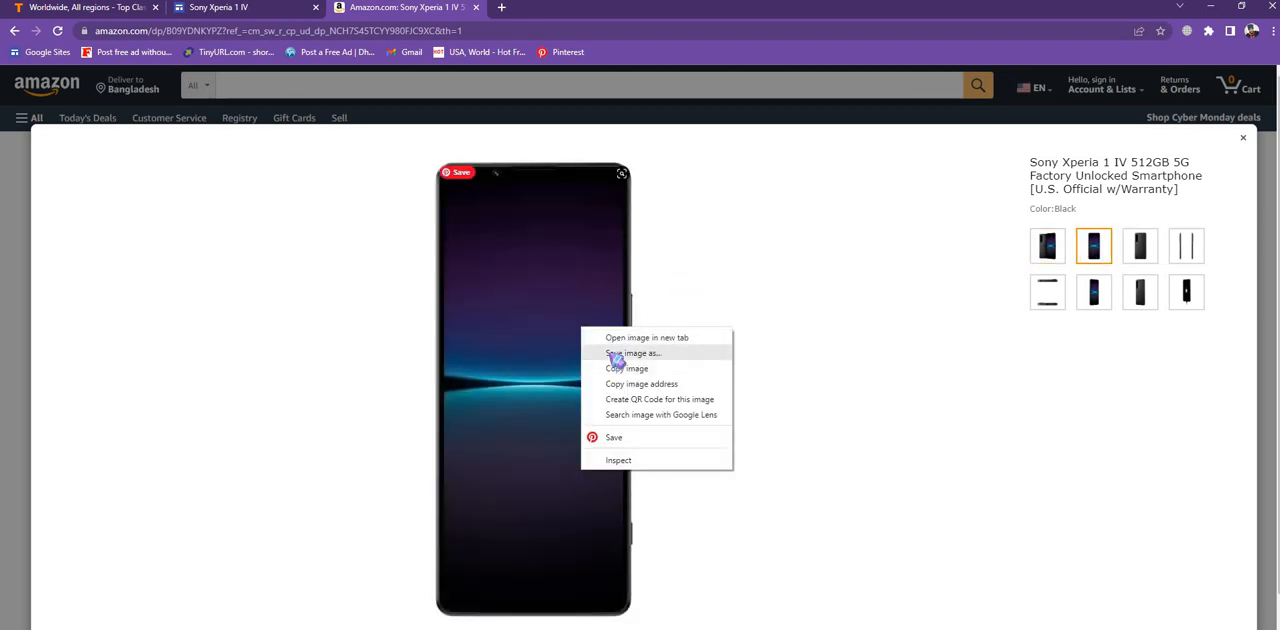
left_click(615, 355)
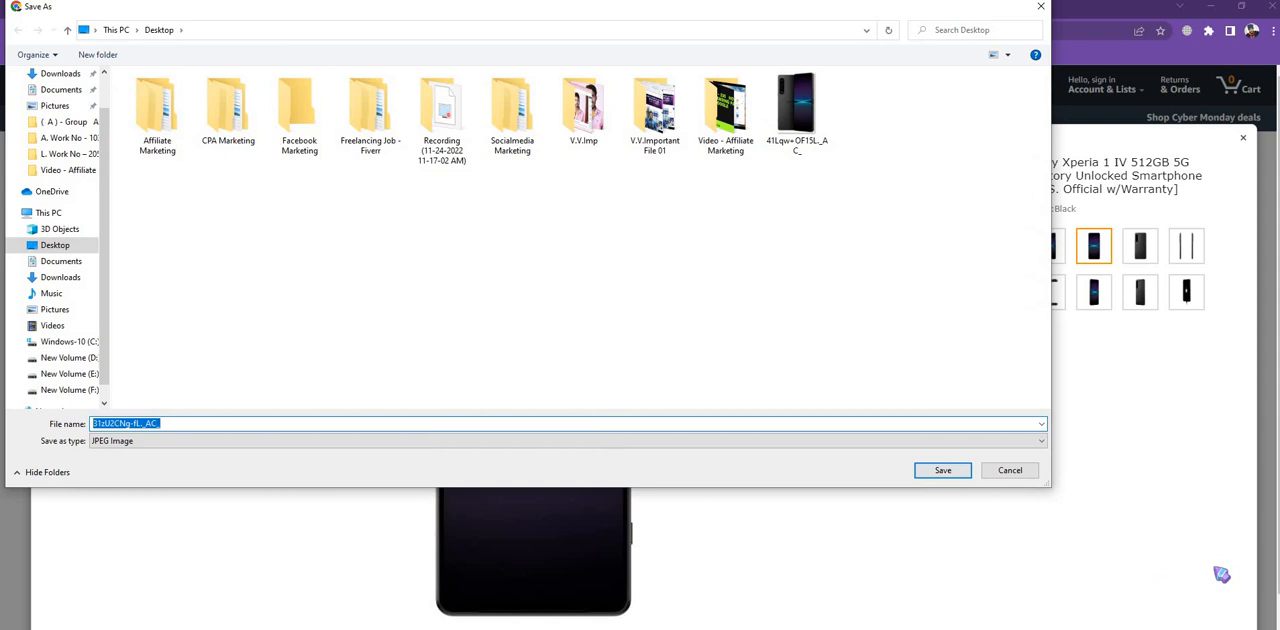
left_click(942, 469)
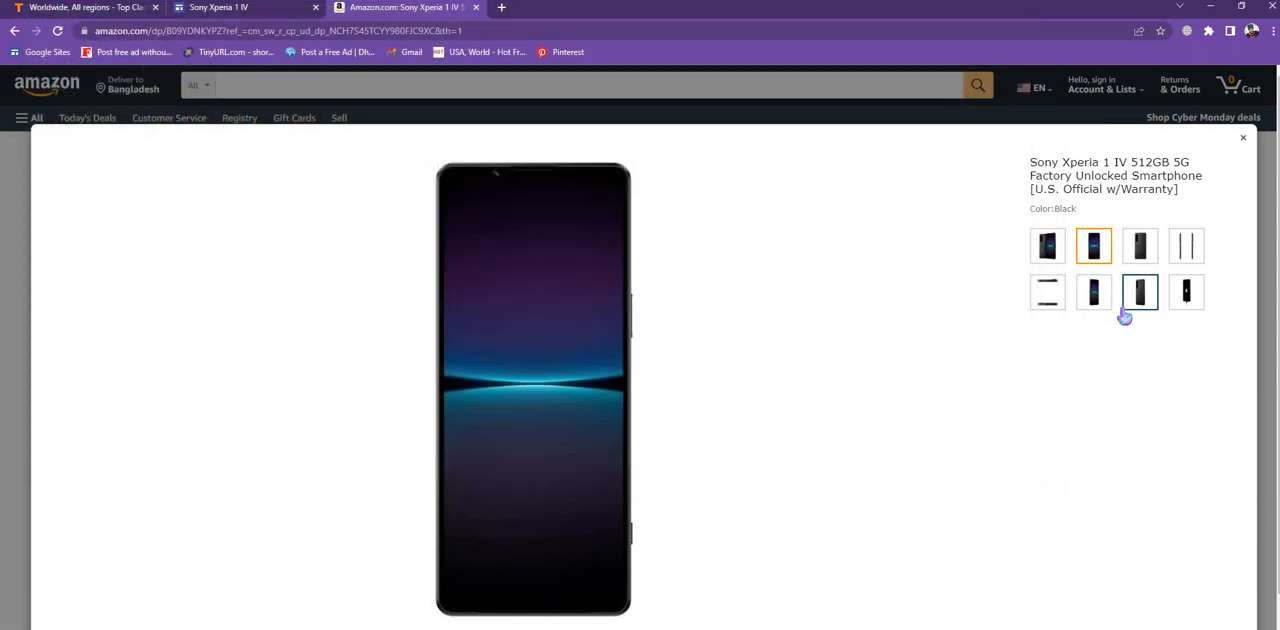
- Browse the remaining product image thumbnails in the Amazon image viewer
left_click(1049, 302)
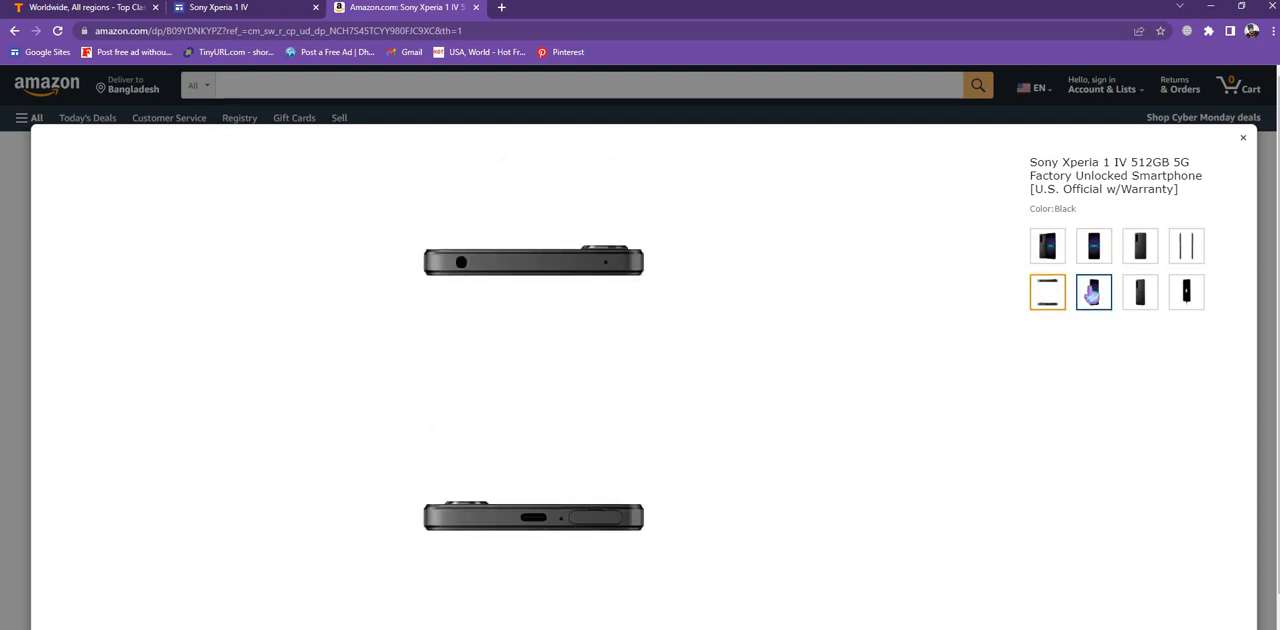
left_click(1093, 292)
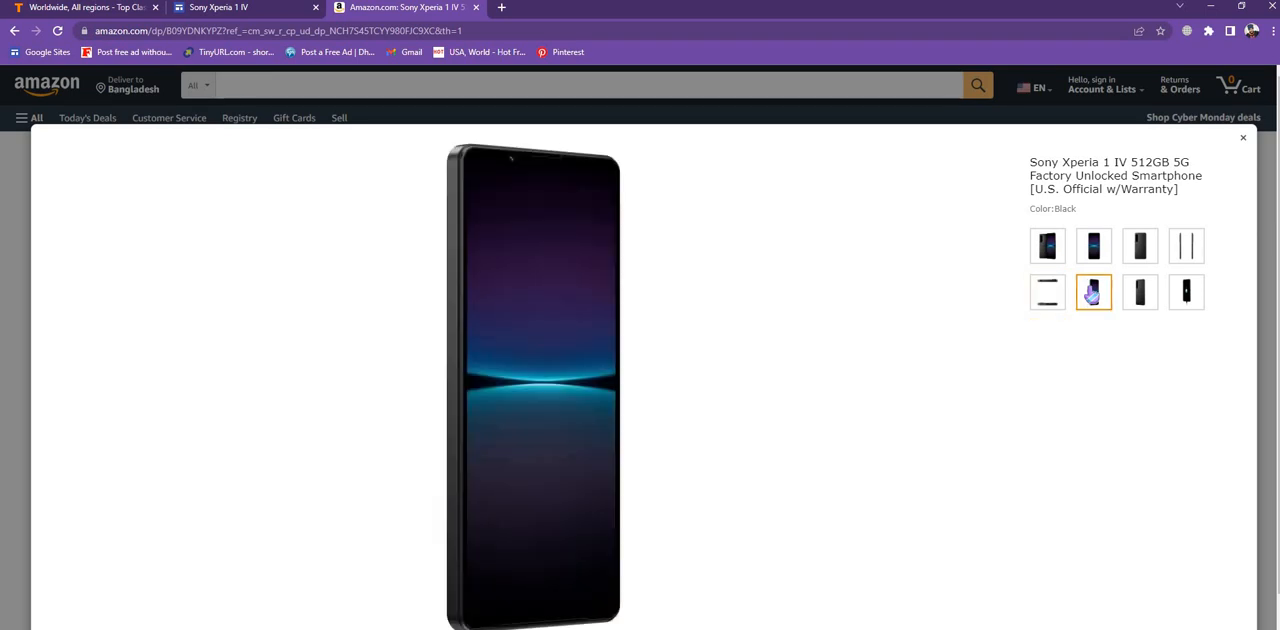
left_click(1143, 291)
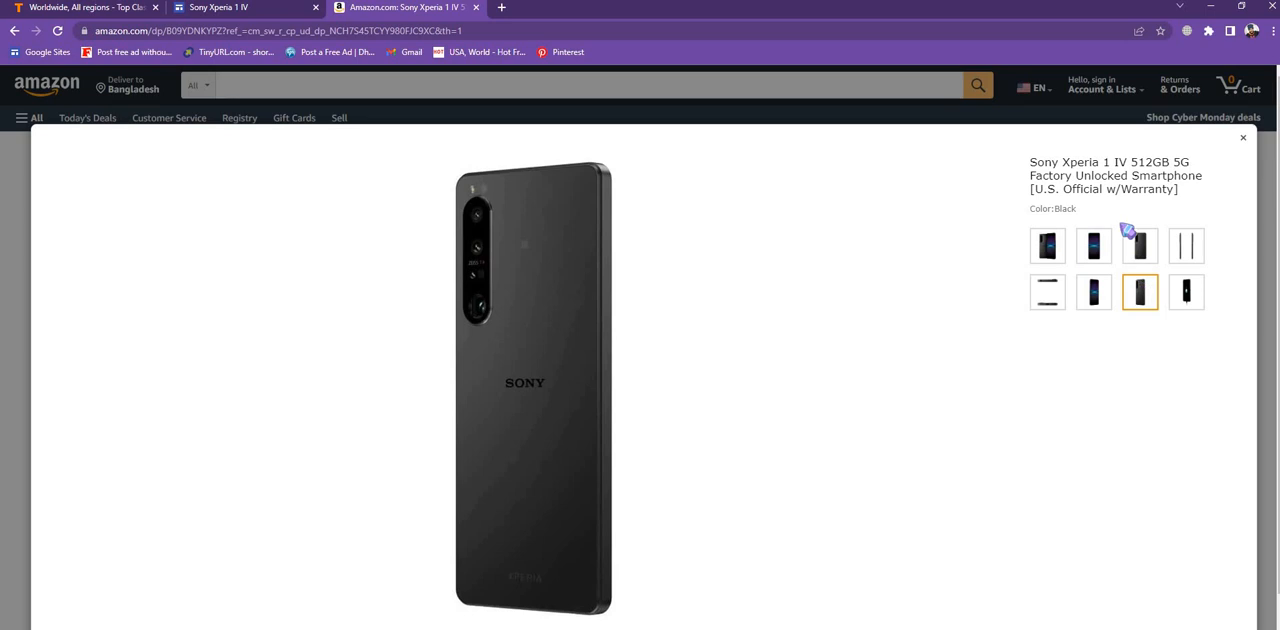
left_click(1187, 302)
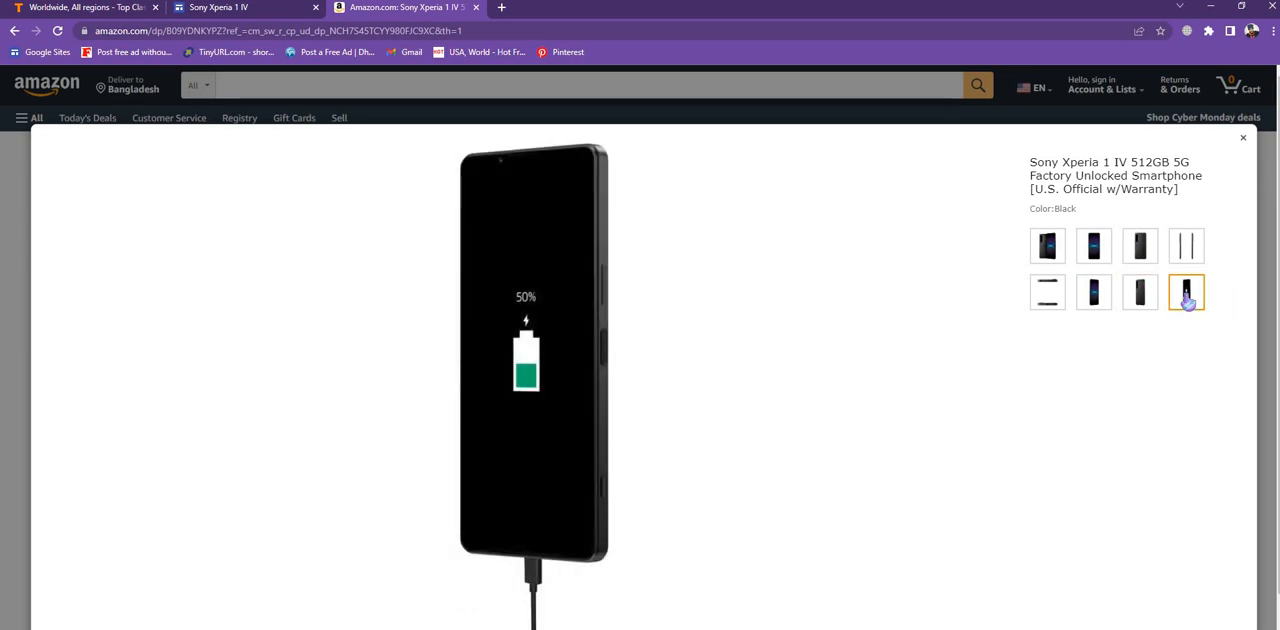
- Save the phone's back-view product image from the Amazon image viewer to the Desktop
left_click(1134, 302)
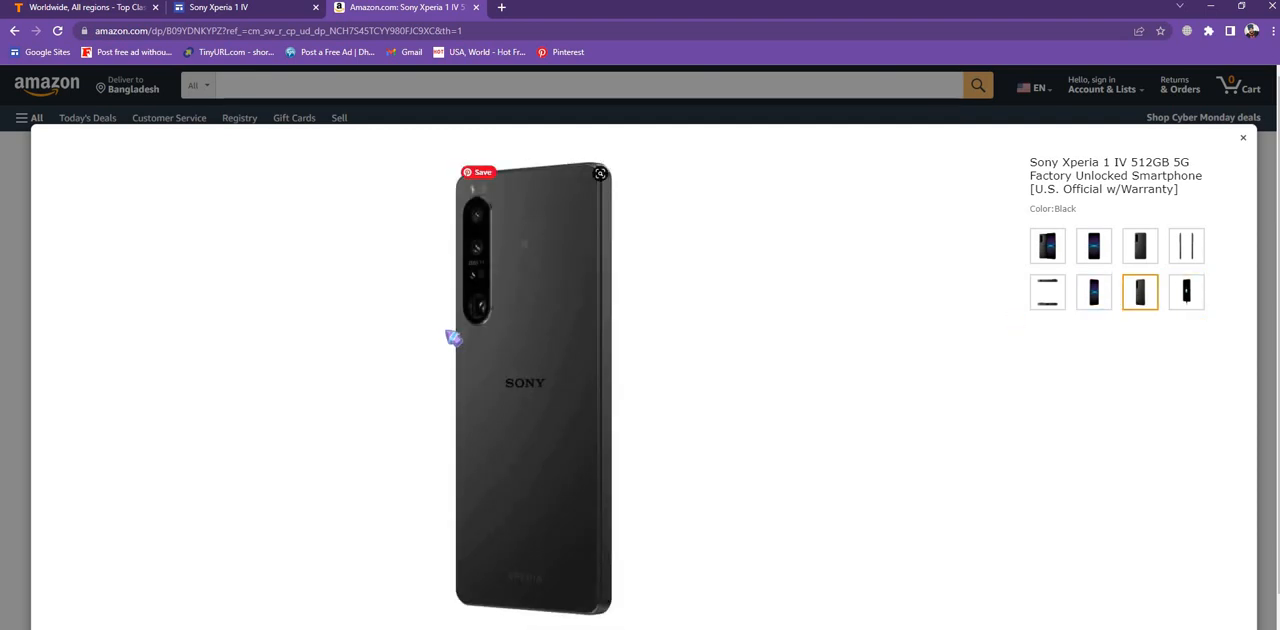
right_click(517, 332)
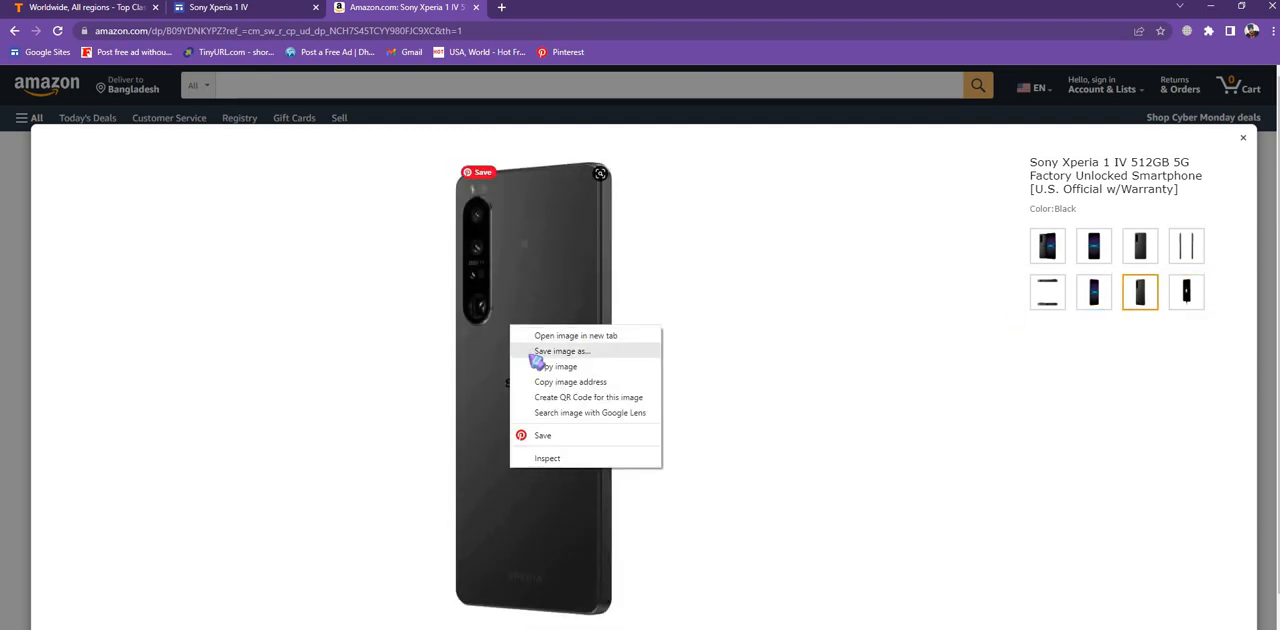
left_click(535, 347)
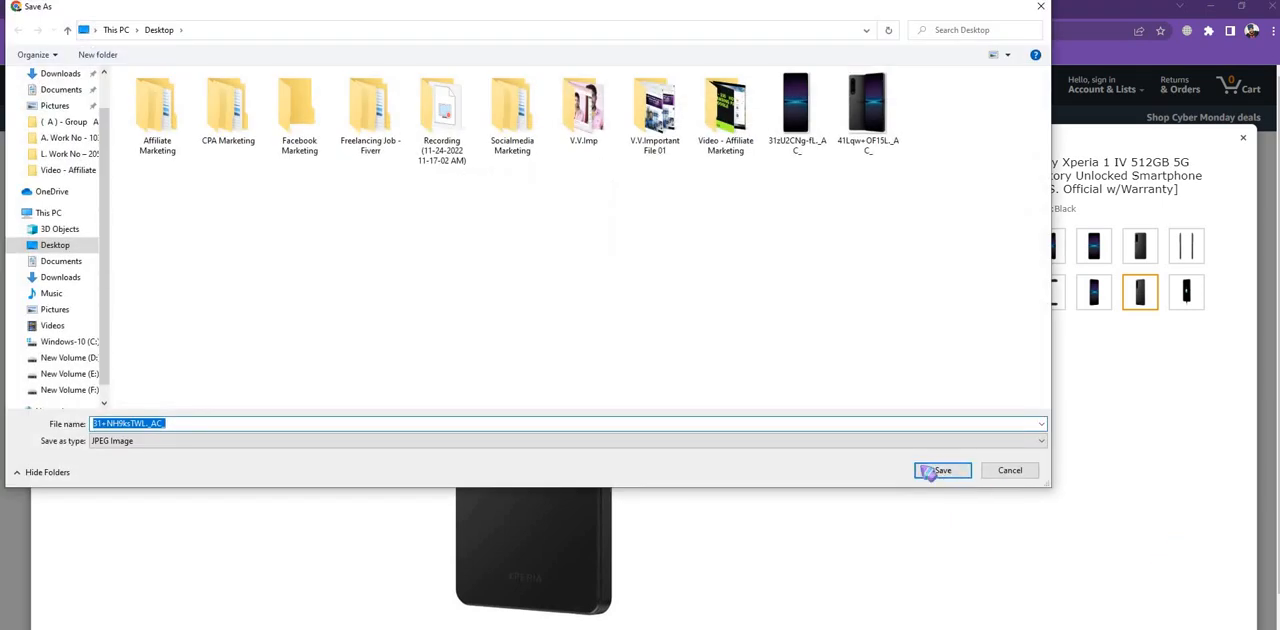
left_click(931, 470)
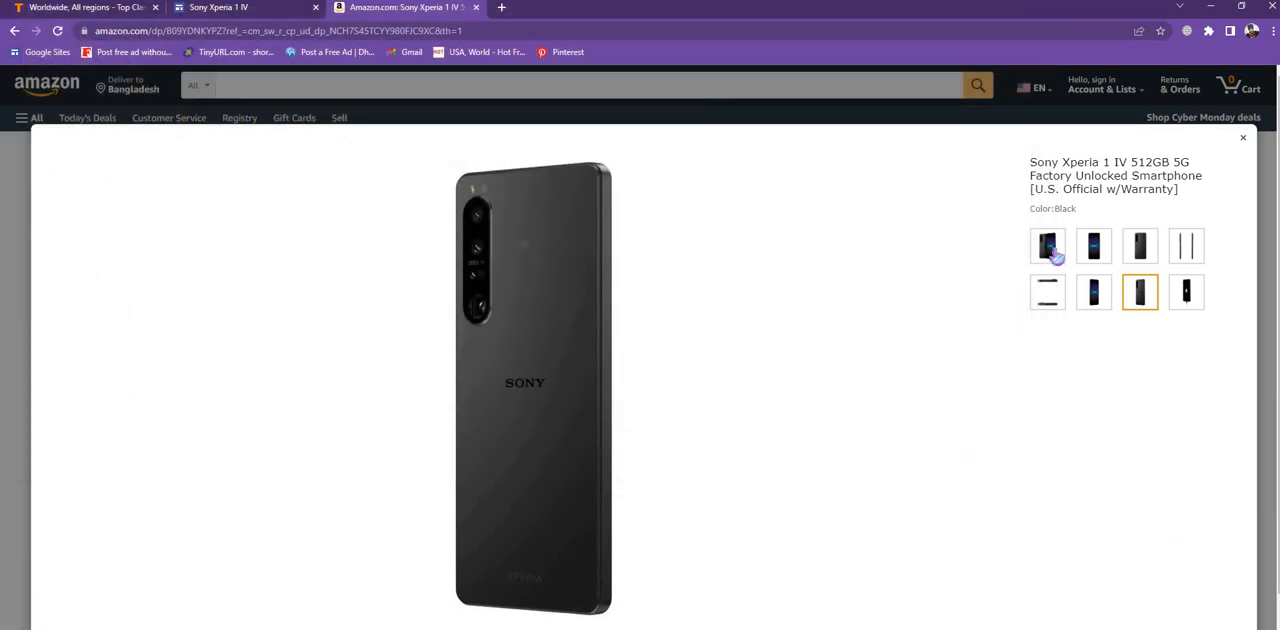
- Upload 31+NH9ksTWL._AC_ and 31zU2CNg-fL._AC_ as the second and third pictures of the ad
left_click(76, 9)
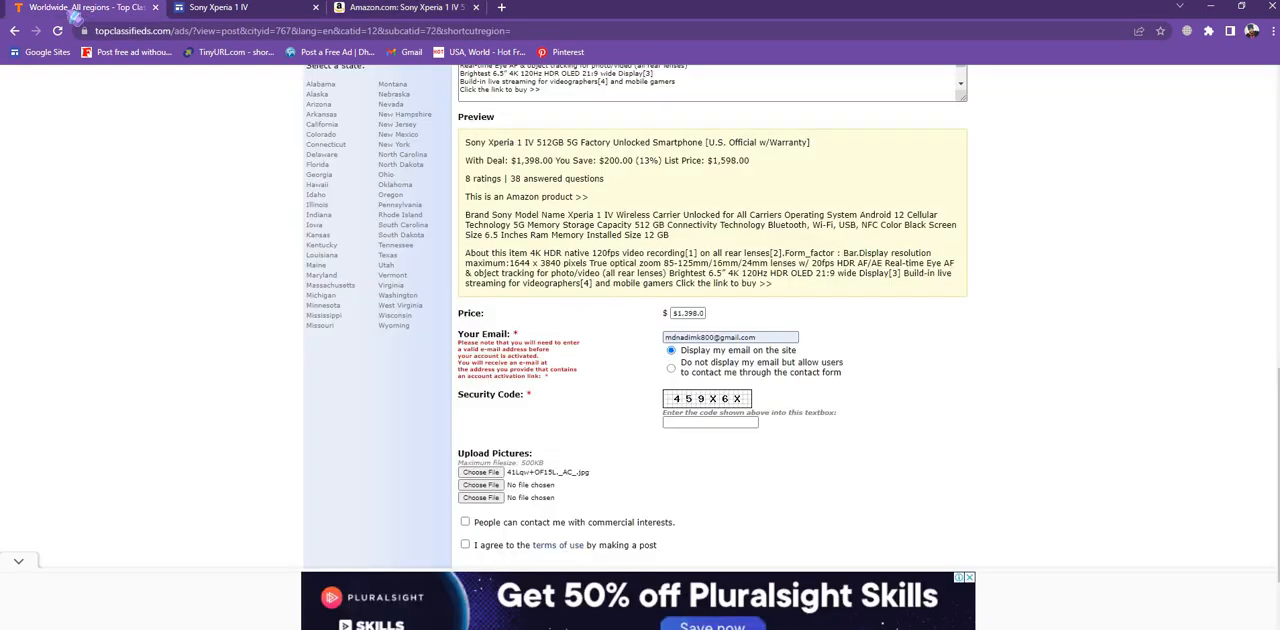
left_click(490, 485)
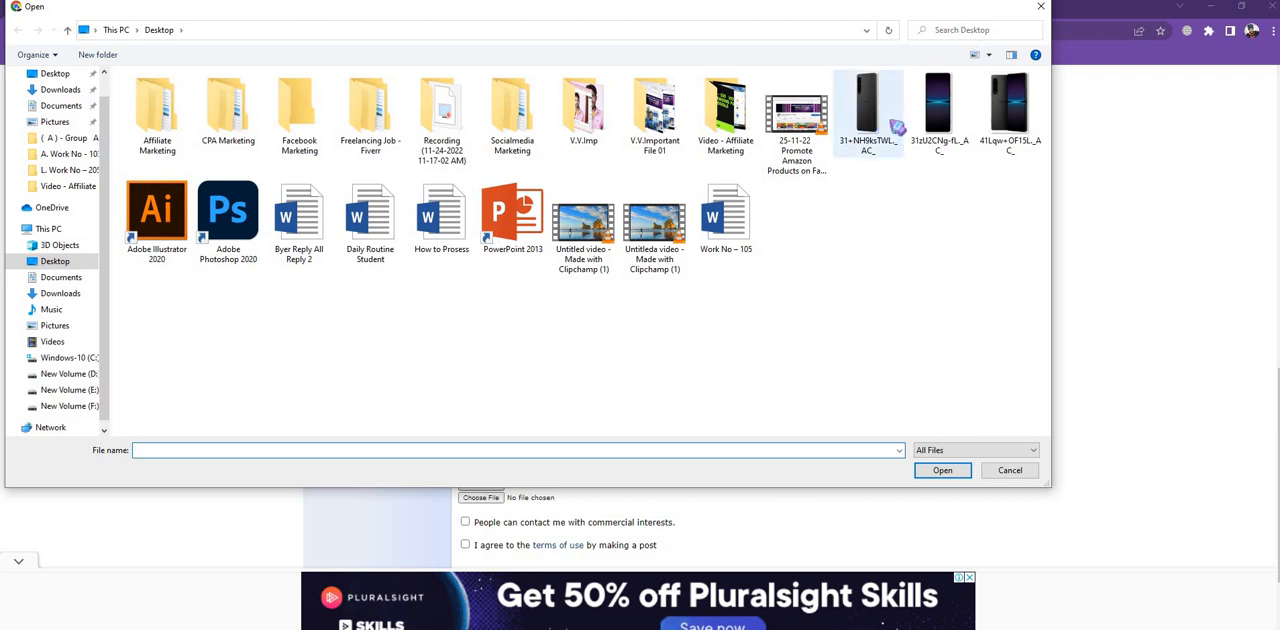
double_click(856, 127)
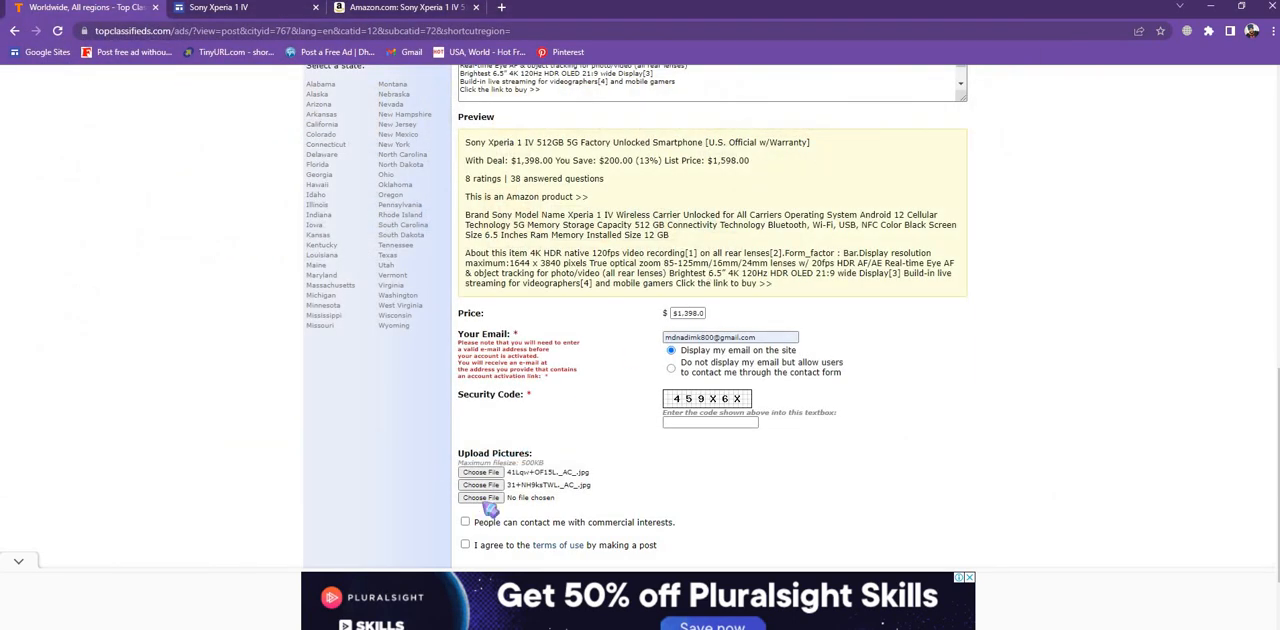
left_click(481, 498)
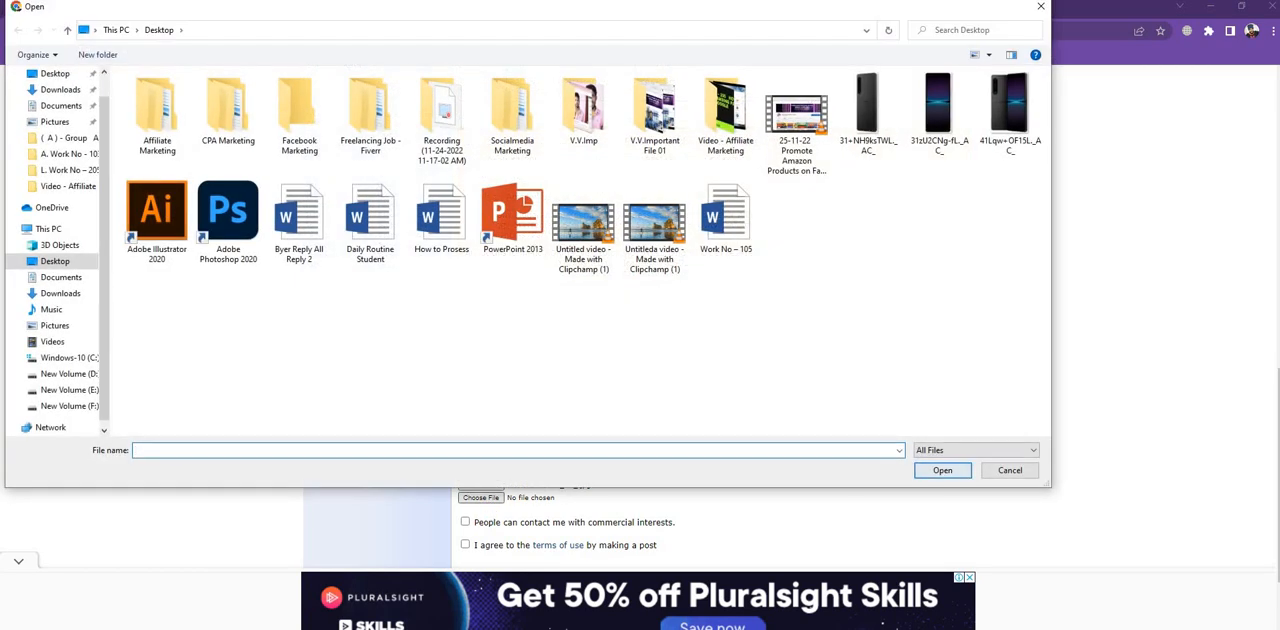
double_click(940, 118)
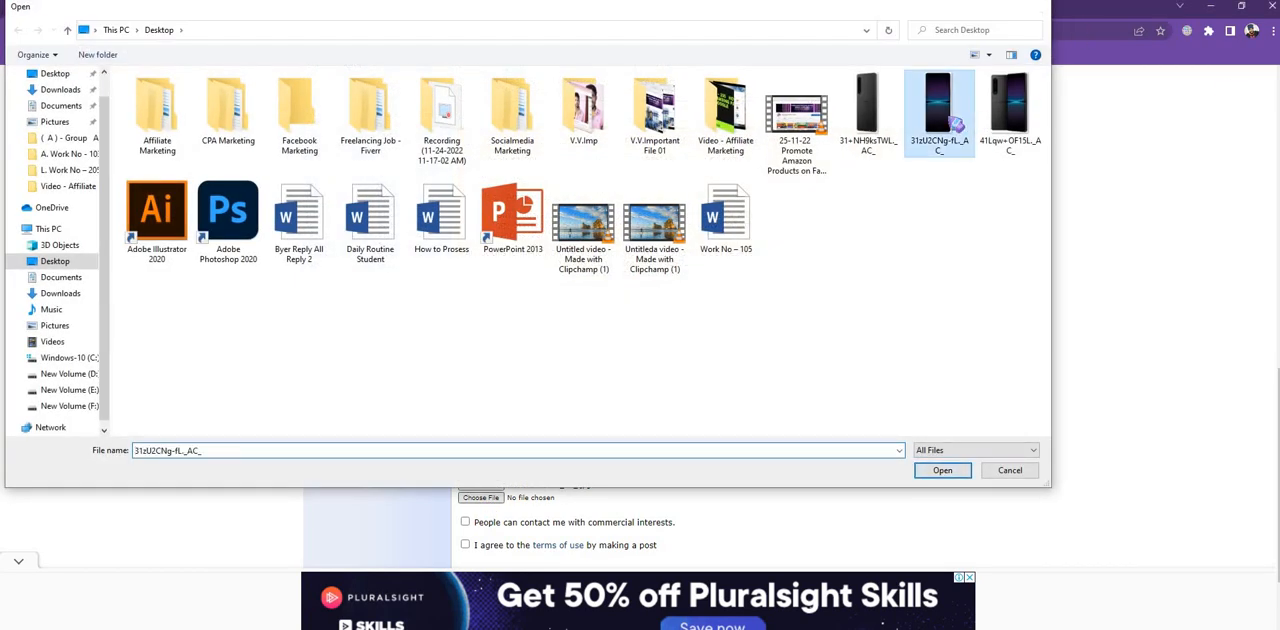
- Tick the option allowing contact with commercial interests and agree to the terms of use
scroll(851, 406, "down", 2)
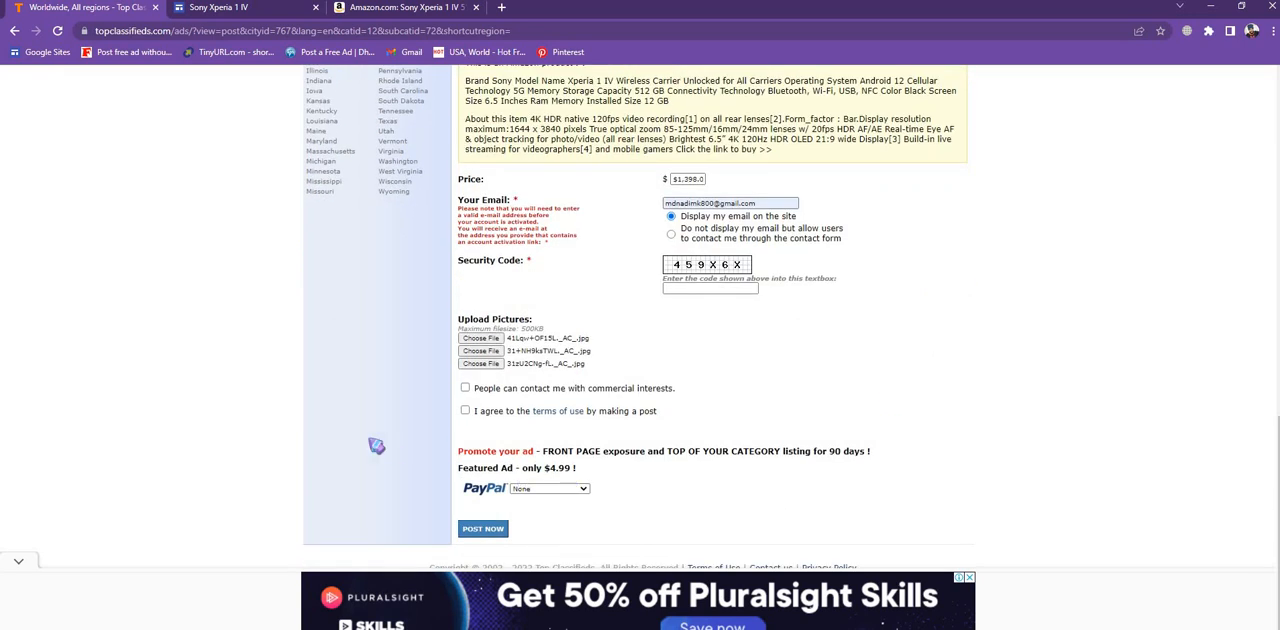
left_click(465, 388)
left_click(466, 411)
- Open the Featured Ad payment choices and keep None selected
scroll(551, 413, "down", 1)
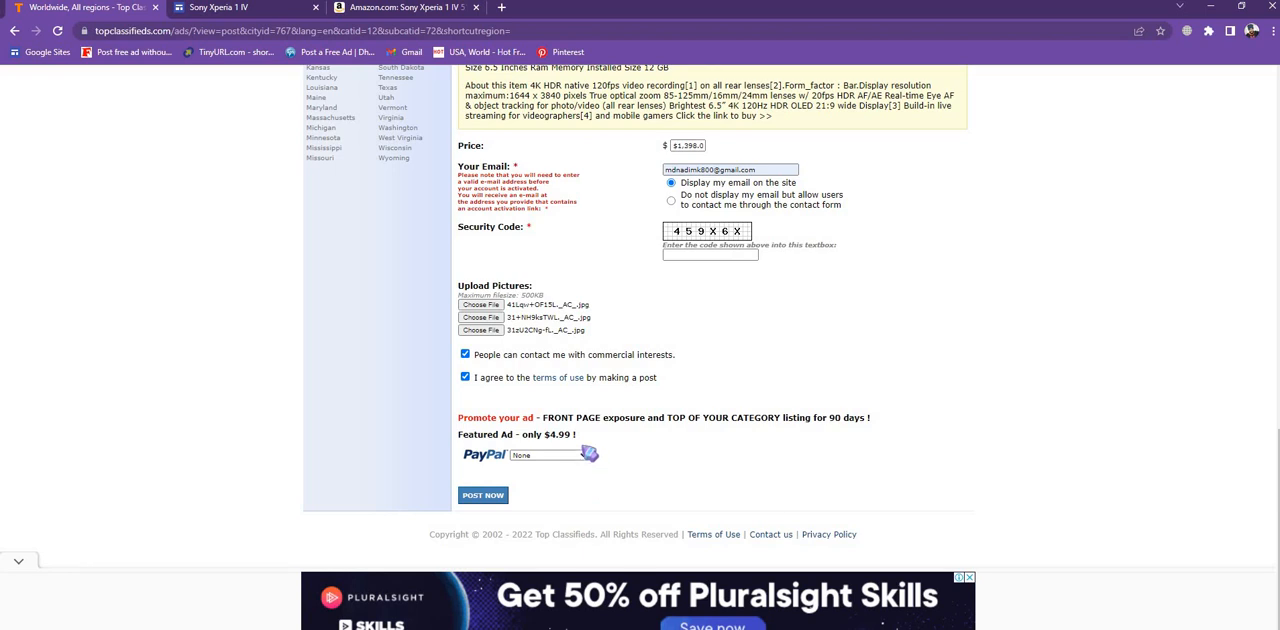
left_click(586, 455)
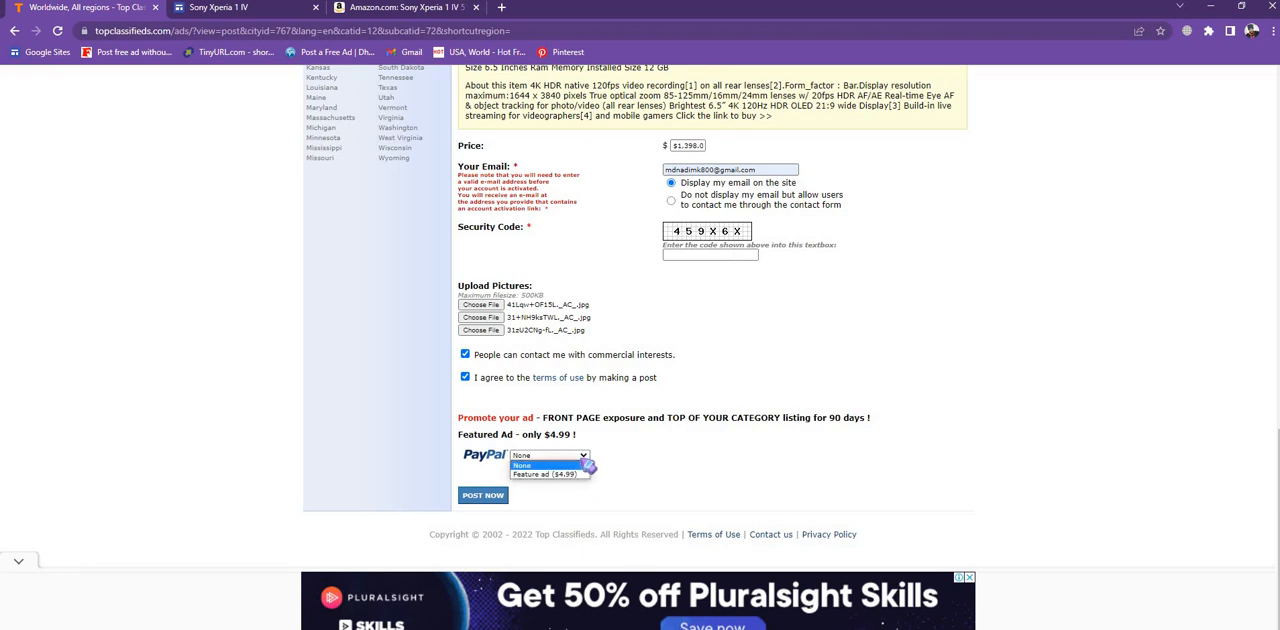
left_click(640, 465)
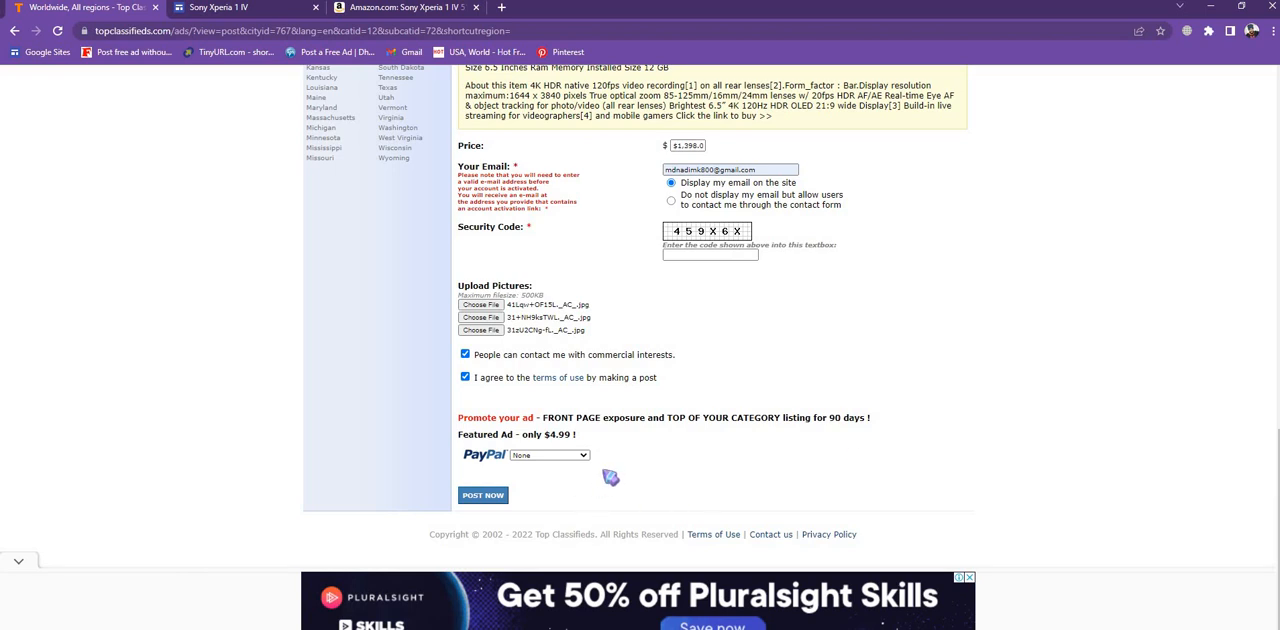
- Insert a blank line before the 'Click the link to buy >>' line in the post text
scroll(615, 318, "up", 4)
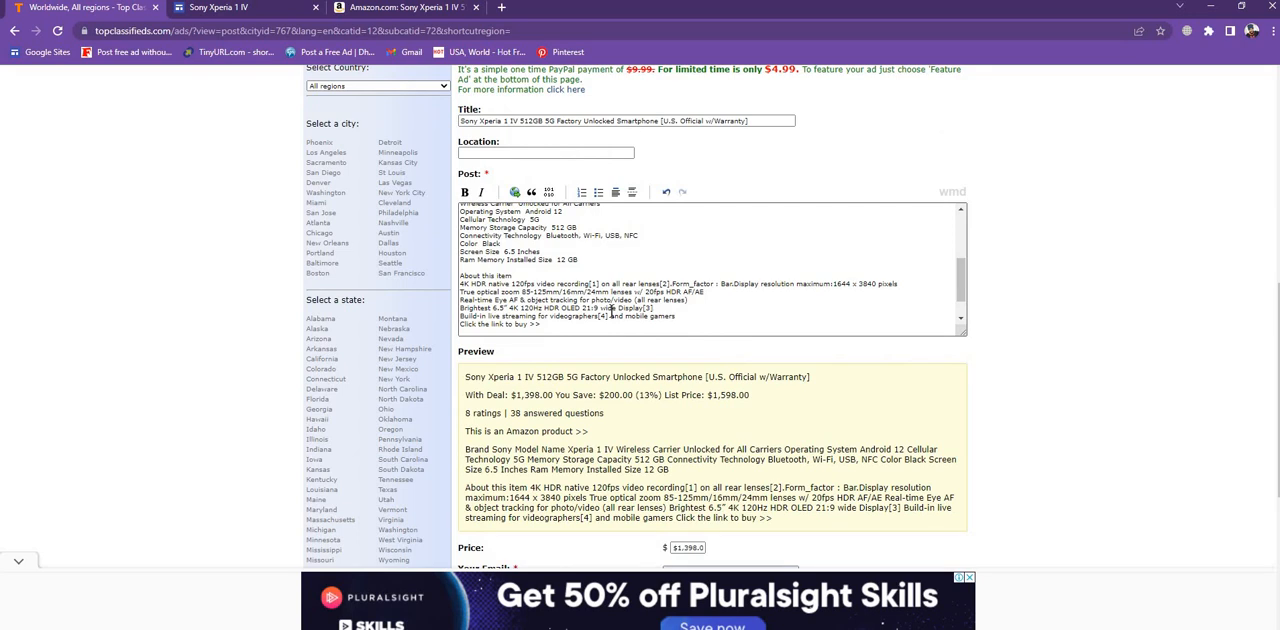
scroll(611, 313, "down", 3)
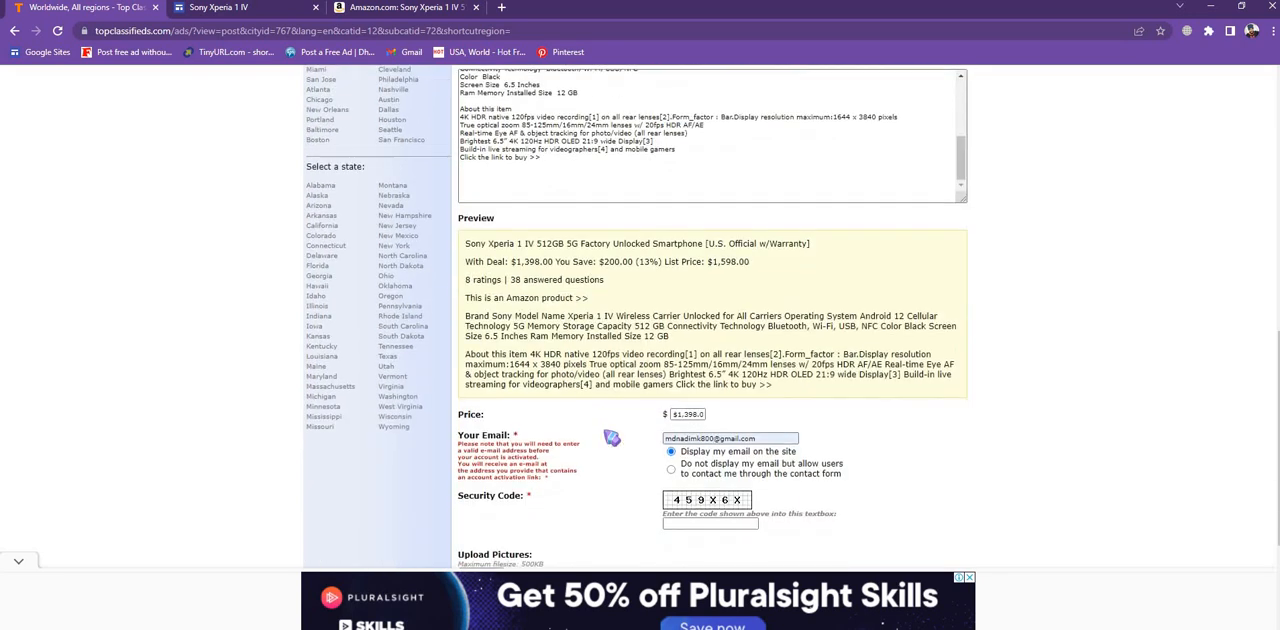
scroll(655, 294, "down", 1)
scroll(655, 294, "up", 3)
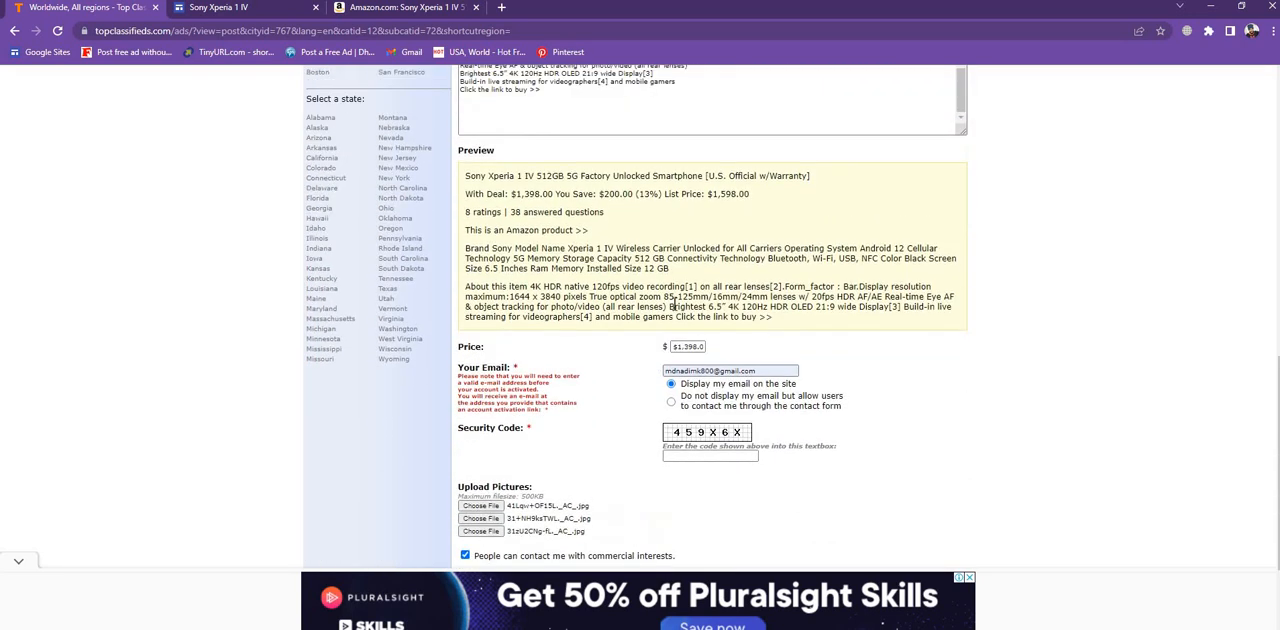
scroll(731, 233, "up", 3)
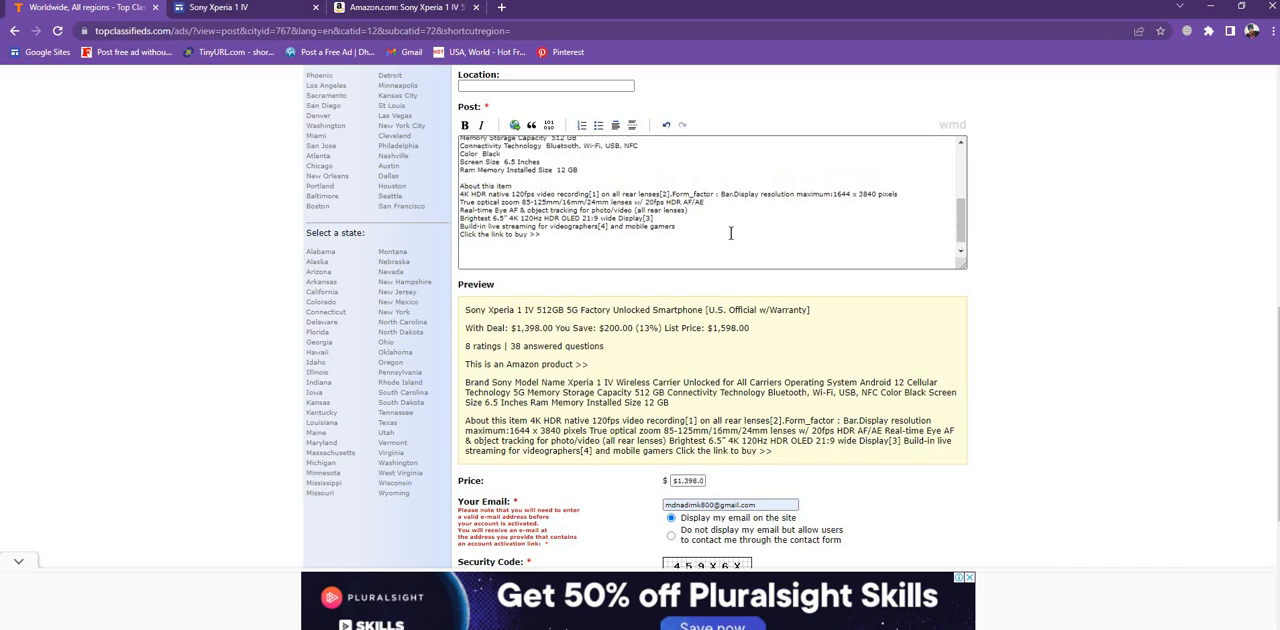
scroll(731, 233, "down", 3)
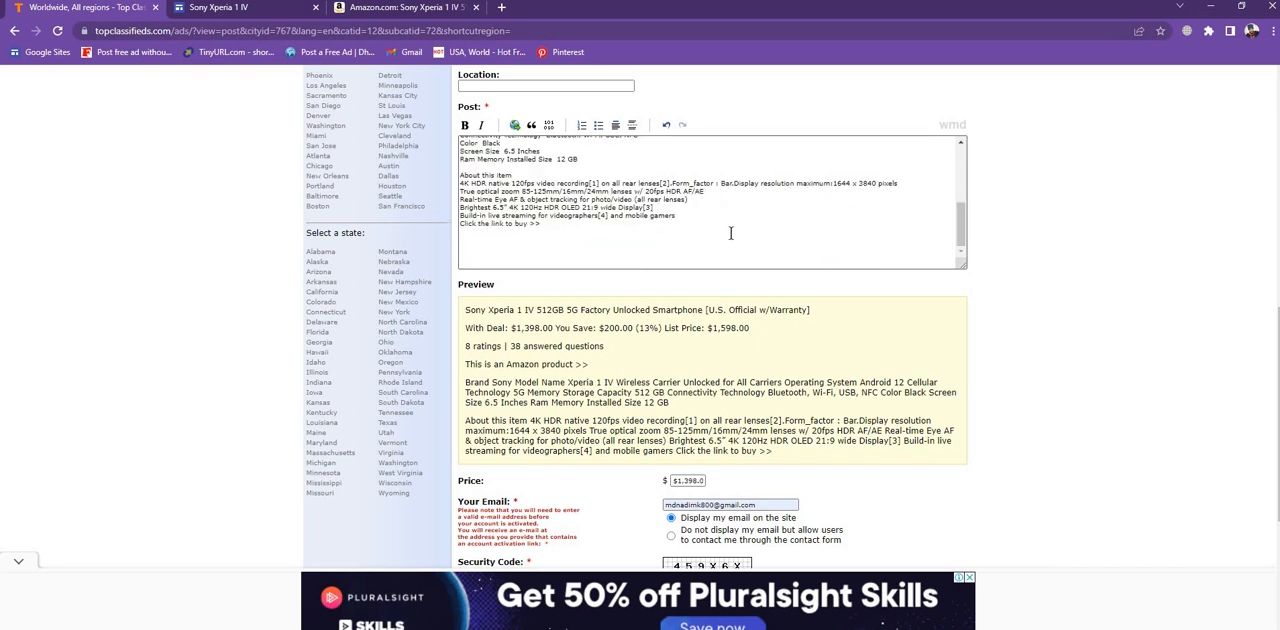
left_click(460, 225)
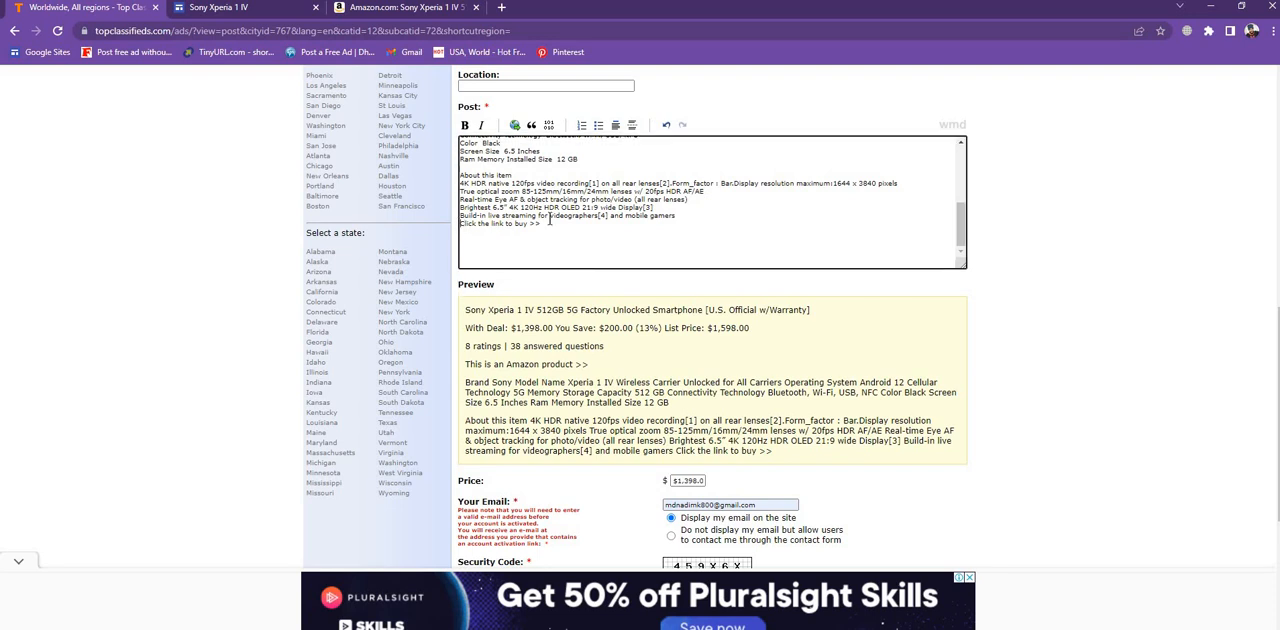
key("Return")
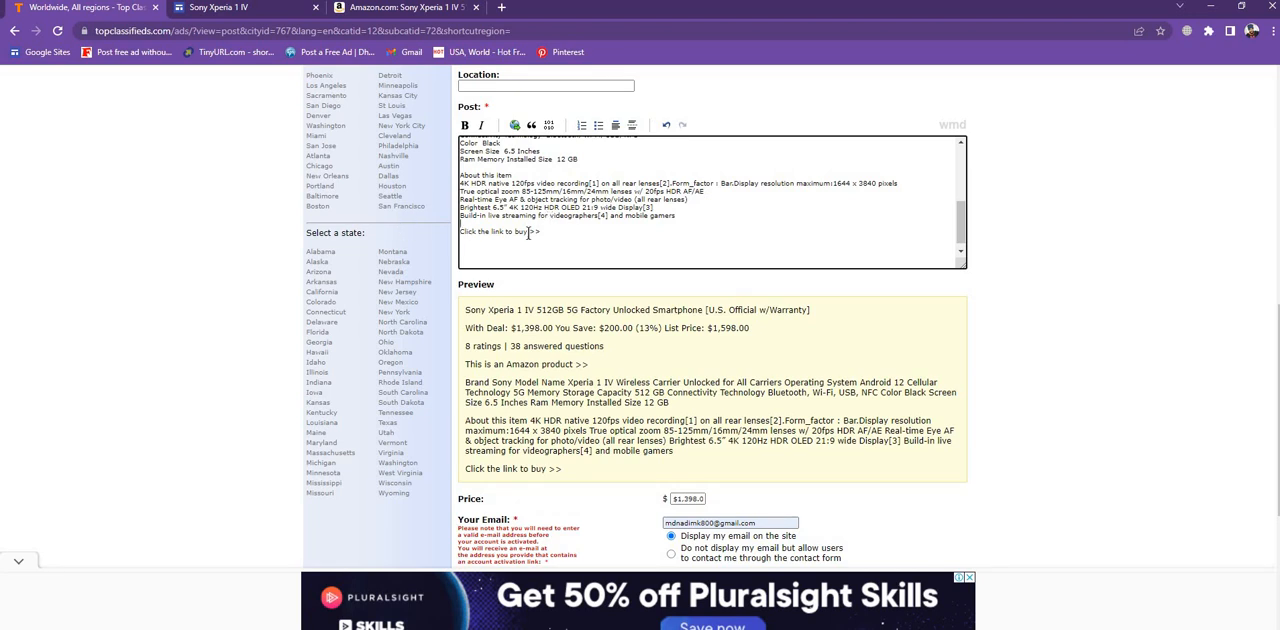
- Link the post's 'Click the link to buy >>' text to the copied published Google Sites page URL and test it from the preview
left_click(528, 233, "shift")
left_click(564, 234)
left_click(462, 230, "shift")
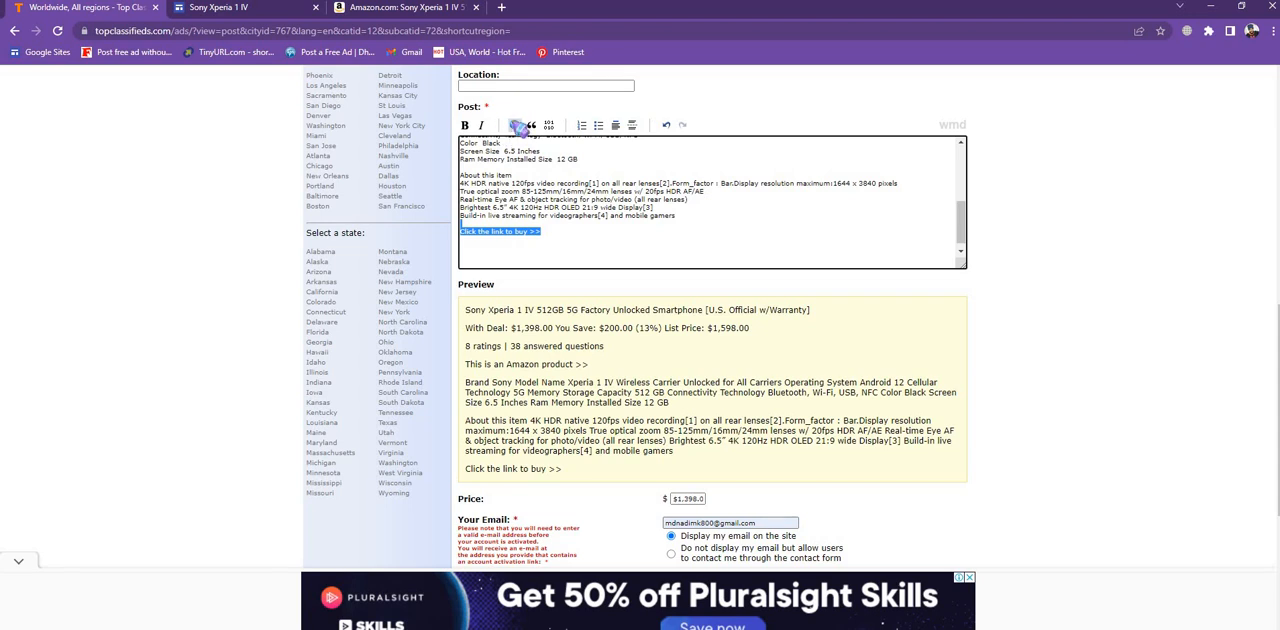
left_click(516, 125)
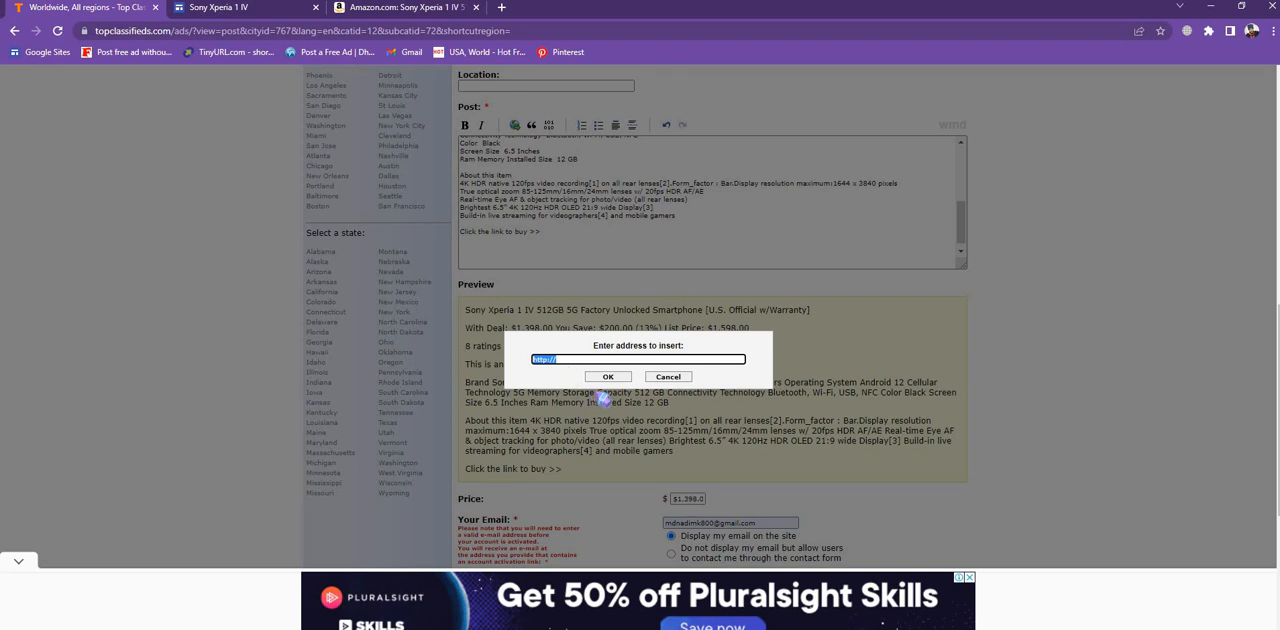
key("BackSpace")
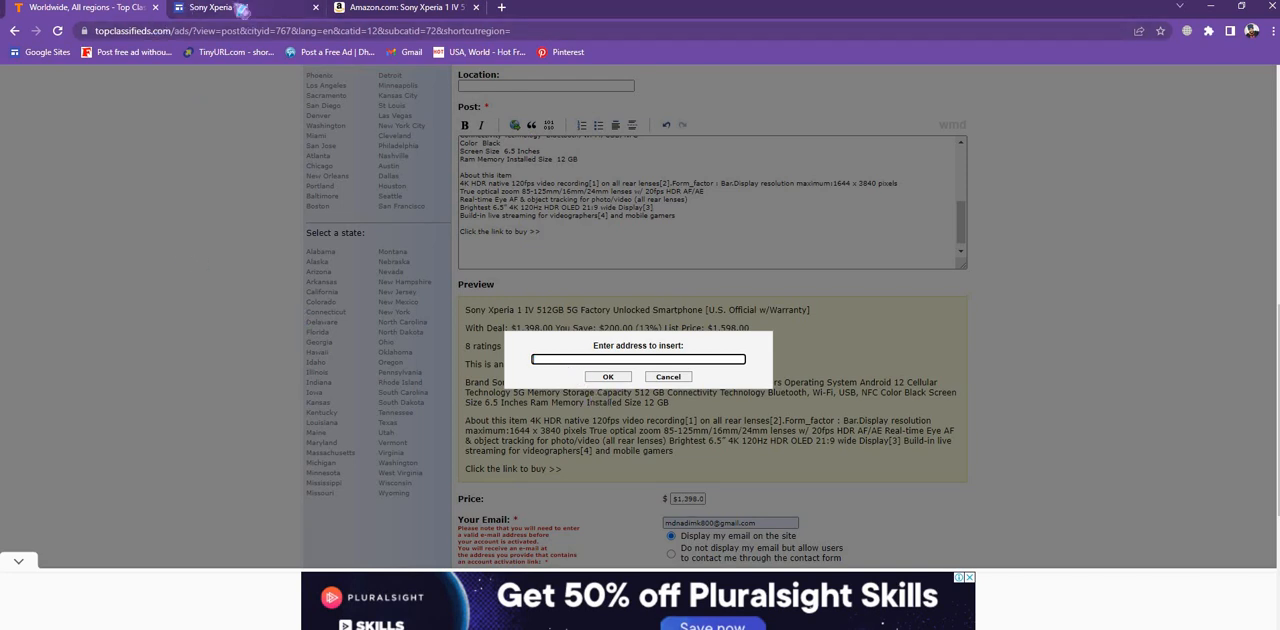
left_click(240, 10)
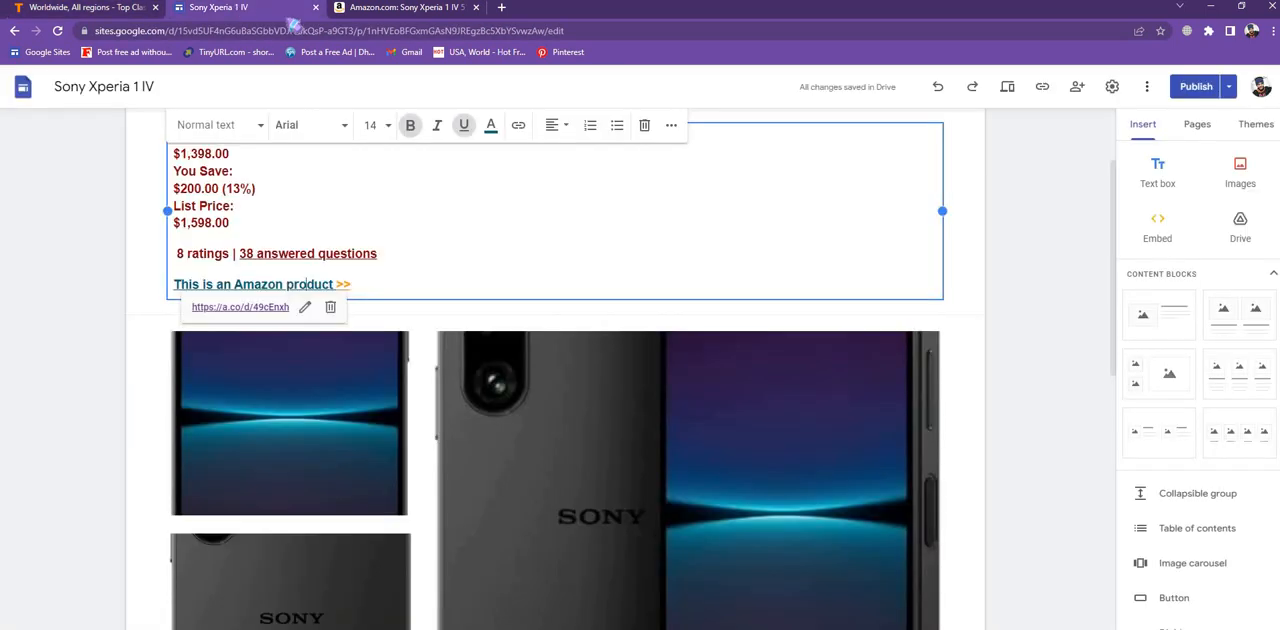
left_click(1043, 88)
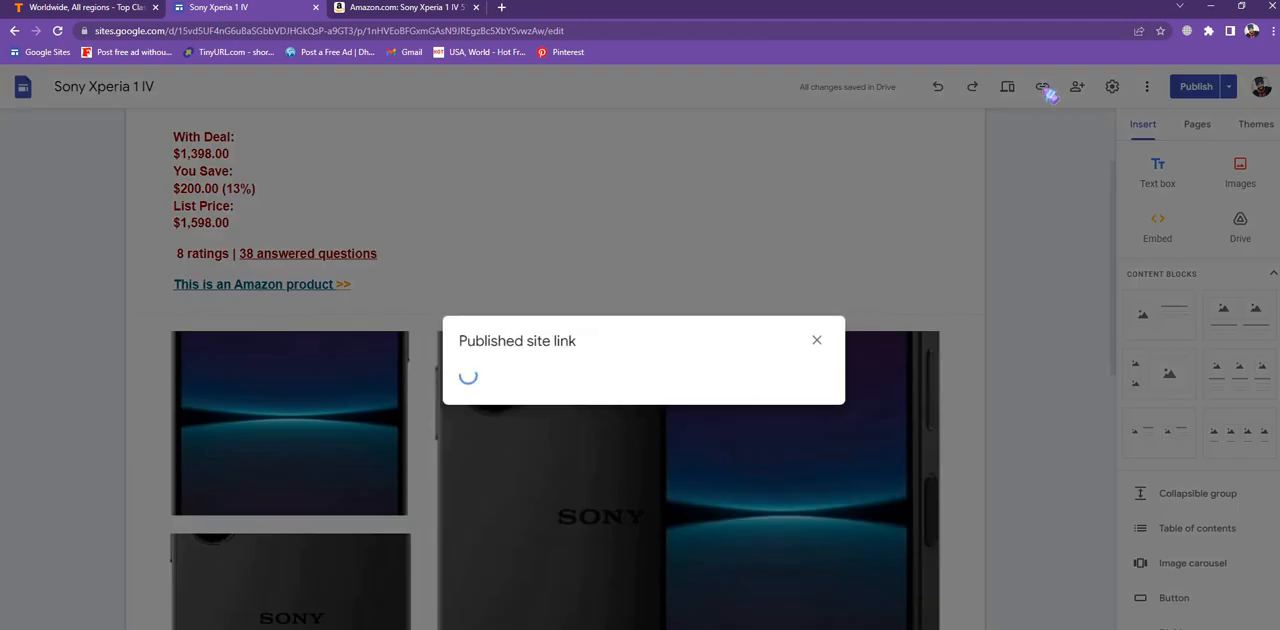
left_click(797, 369)
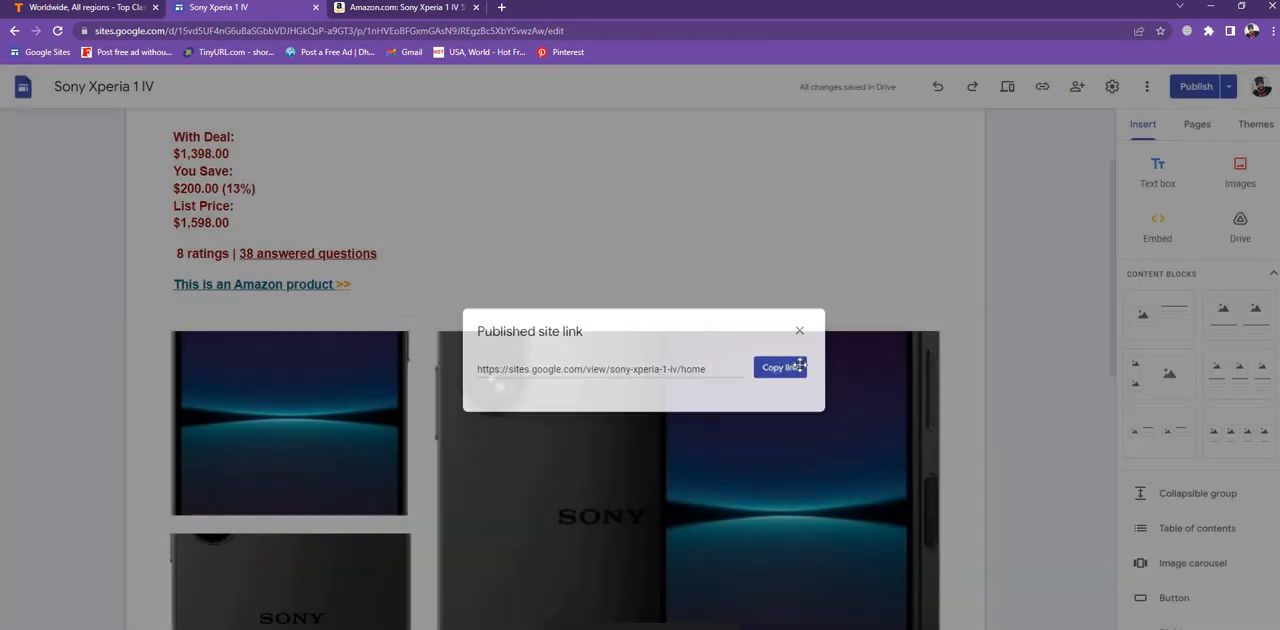
left_click(62, 13)
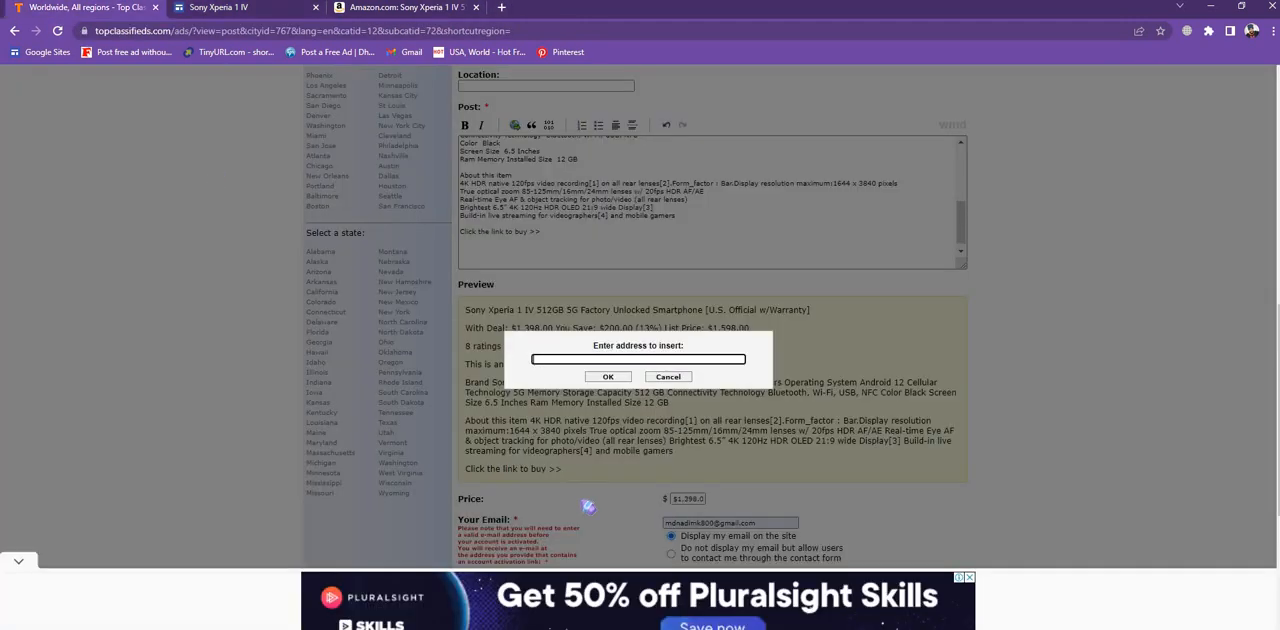
right_click(556, 356)
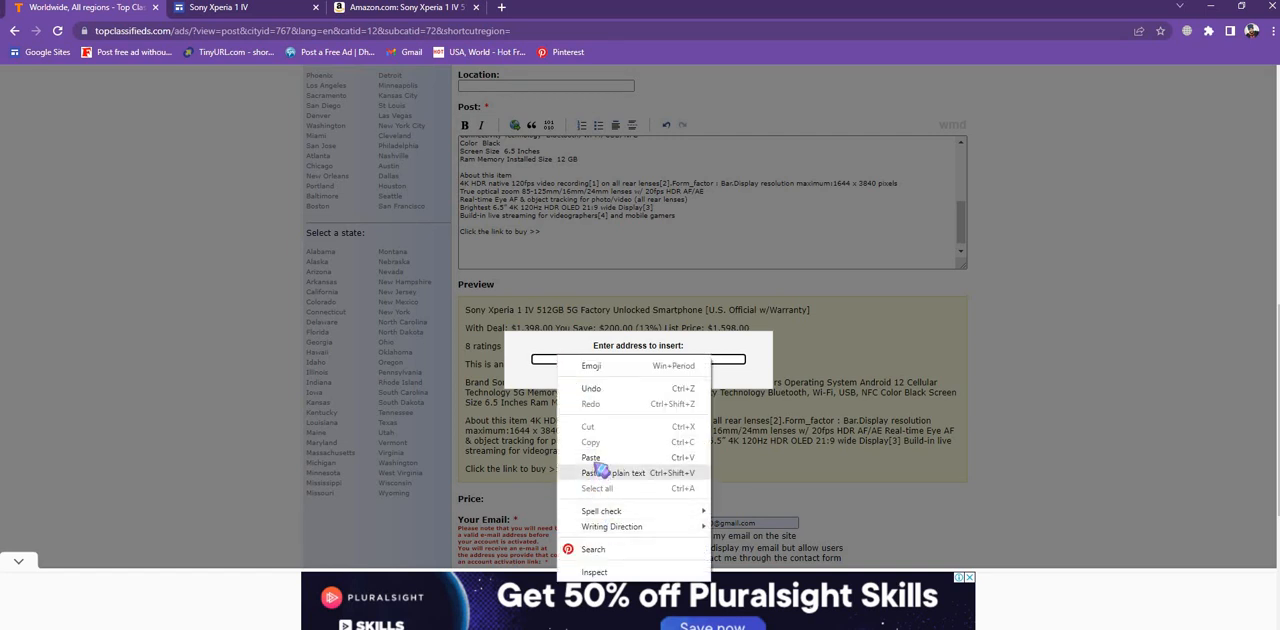
left_click(597, 459)
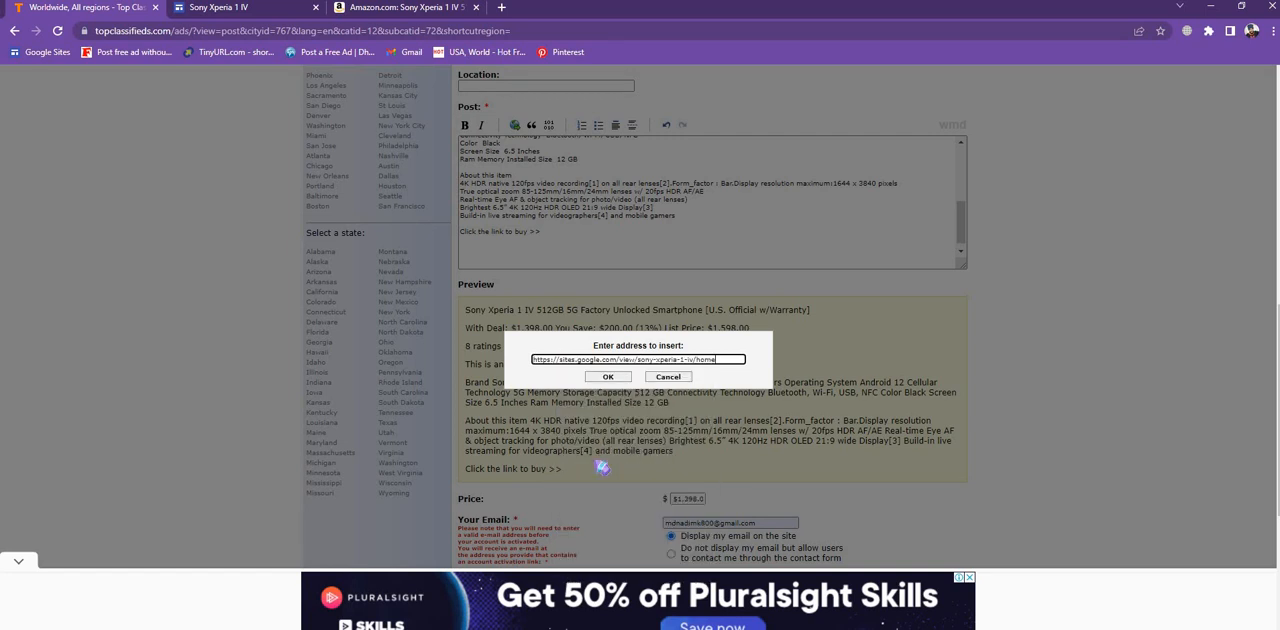
left_click(607, 377)
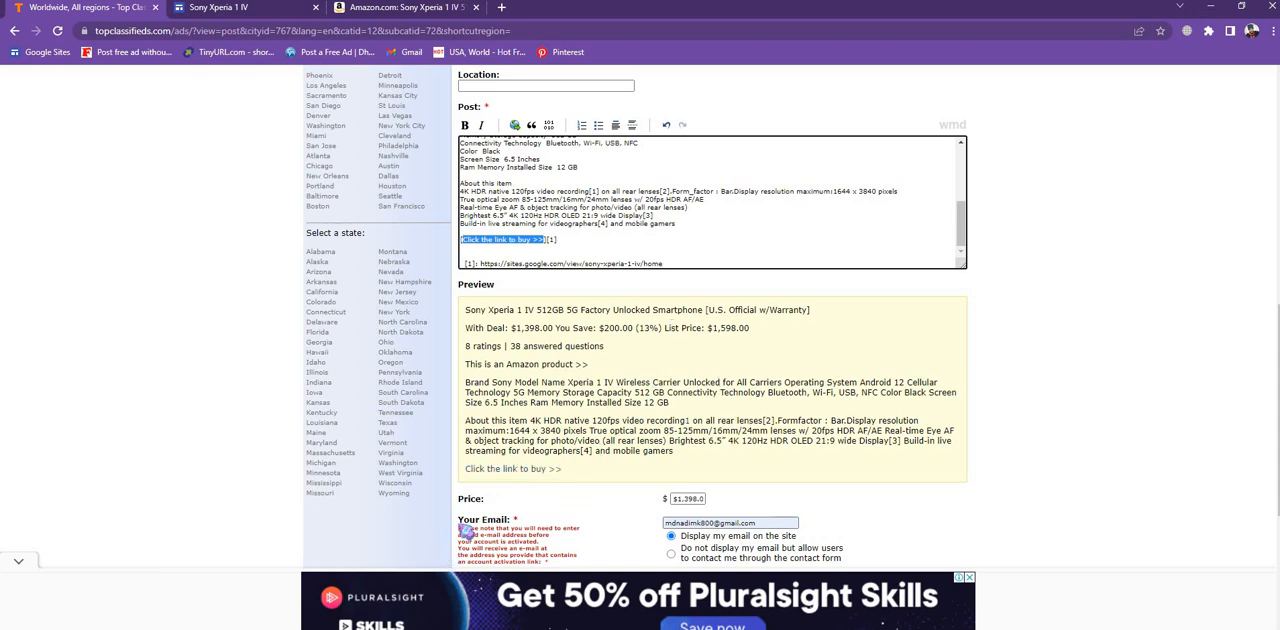
left_click(516, 476)
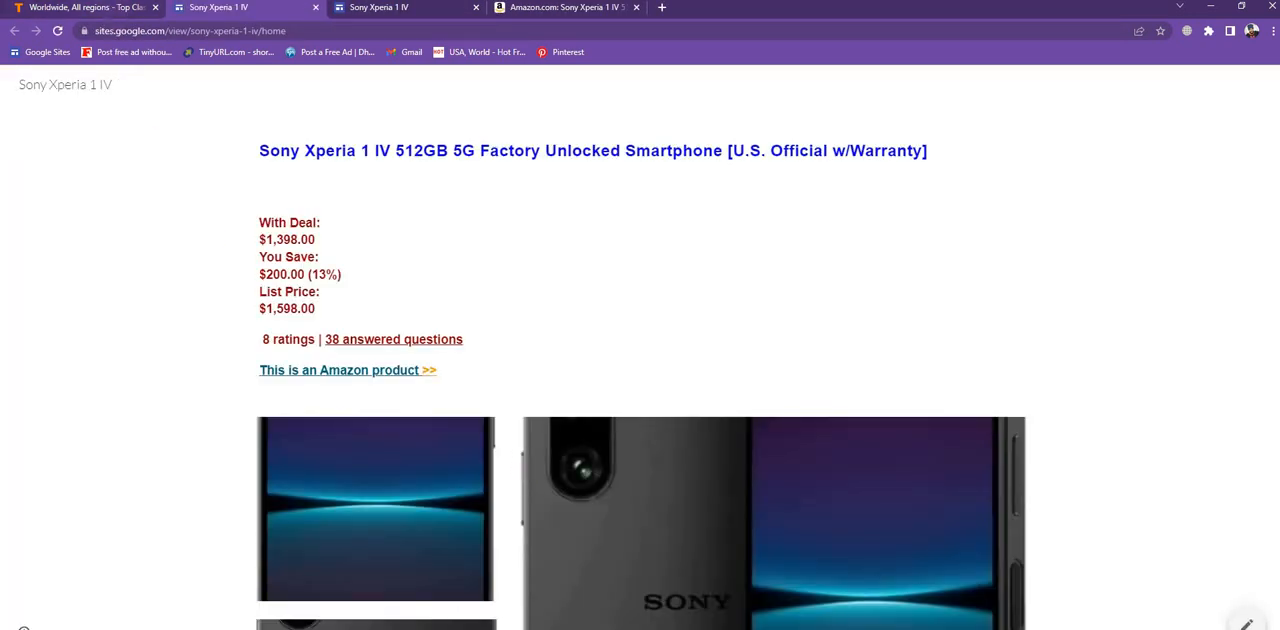
left_click(78, 7)
- Enter the displayed security code and submit the ad with Post Now
scroll(780, 385, "down", 2)
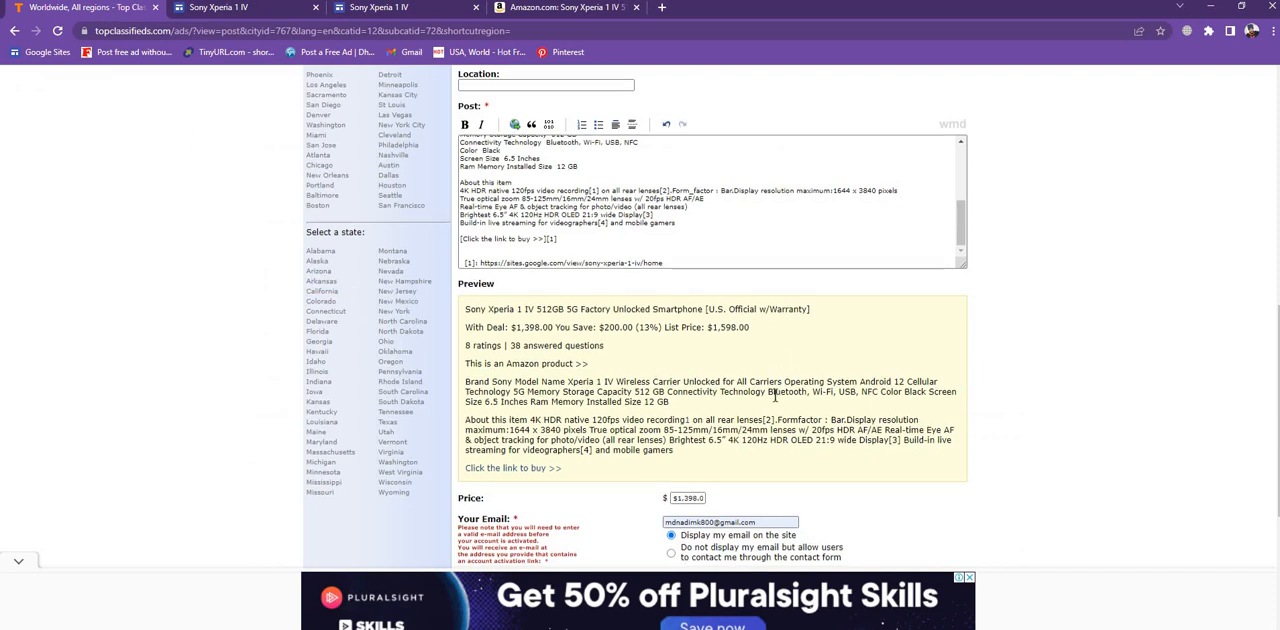
scroll(775, 428, "down", 3)
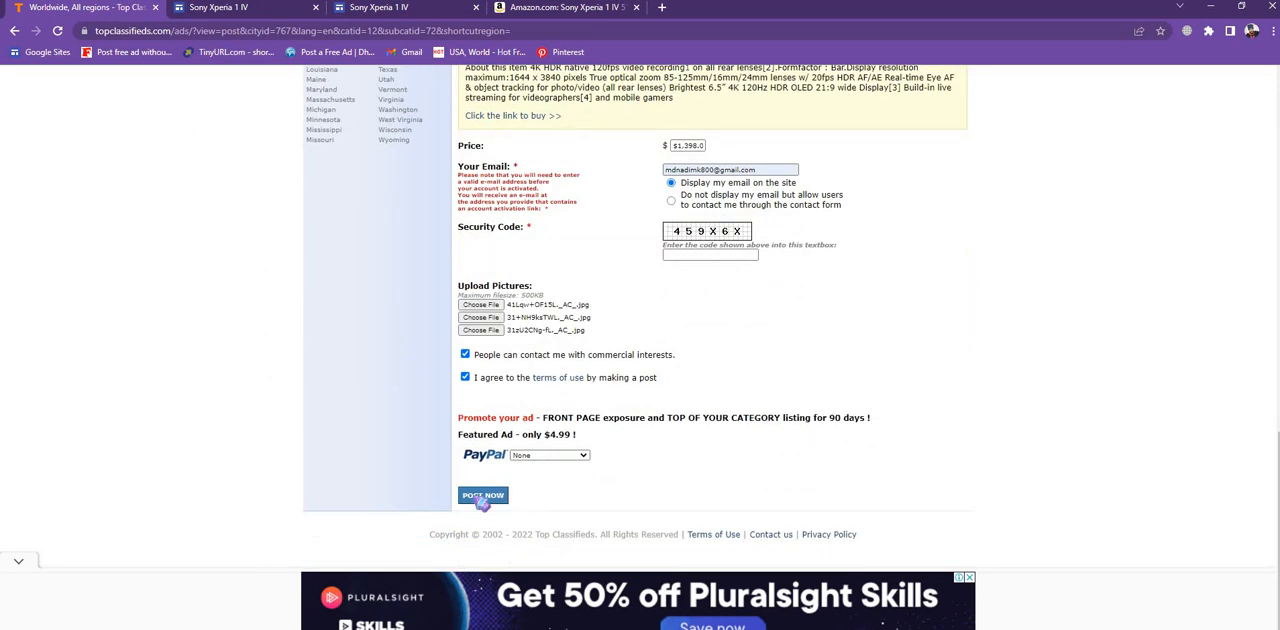
left_click(722, 256)
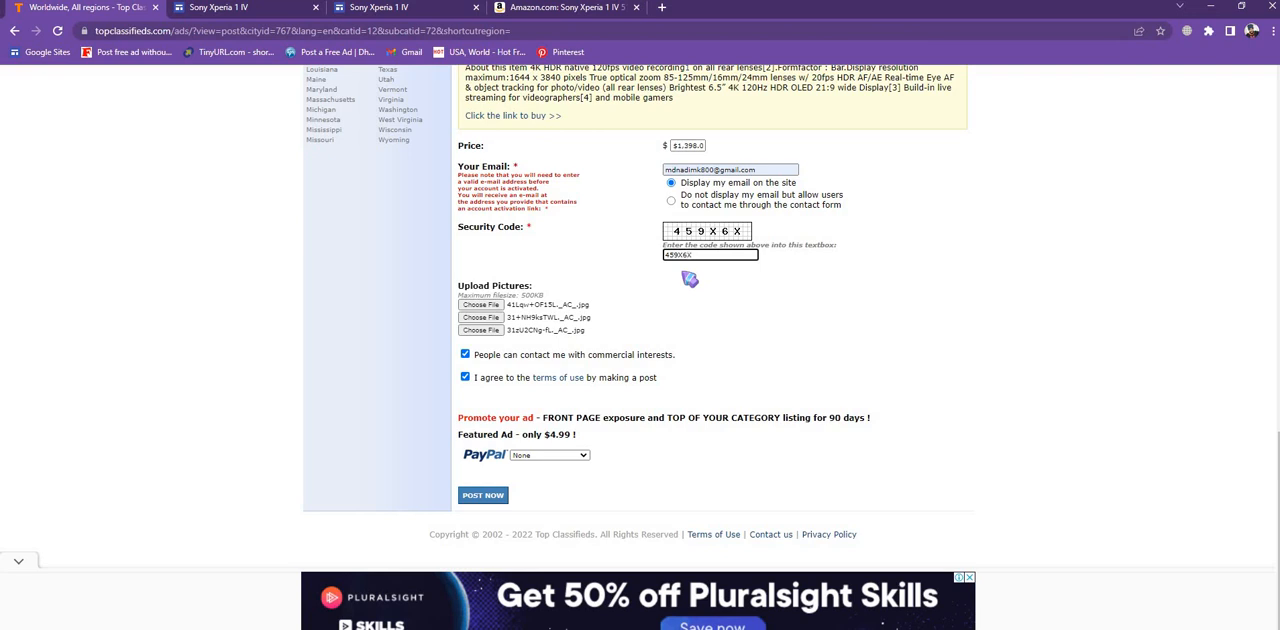
key("Return")
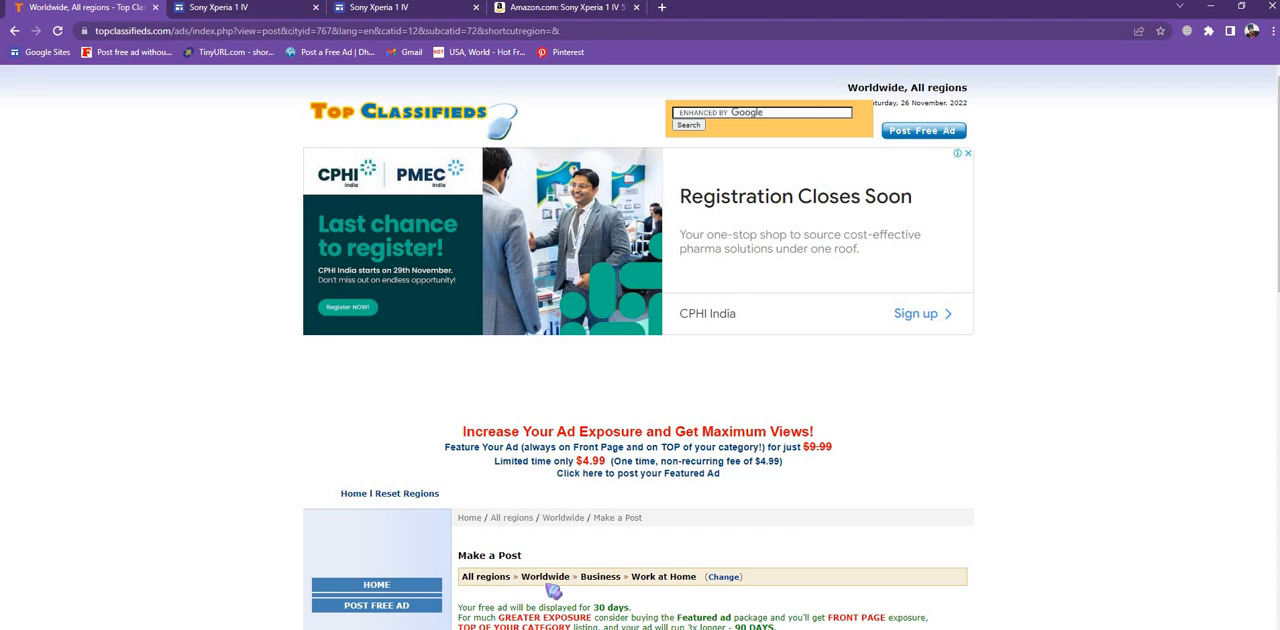
- Re-enter the displayed security code, accept the terms of use and resubmit the ad
scroll(562, 540, "down", 4)
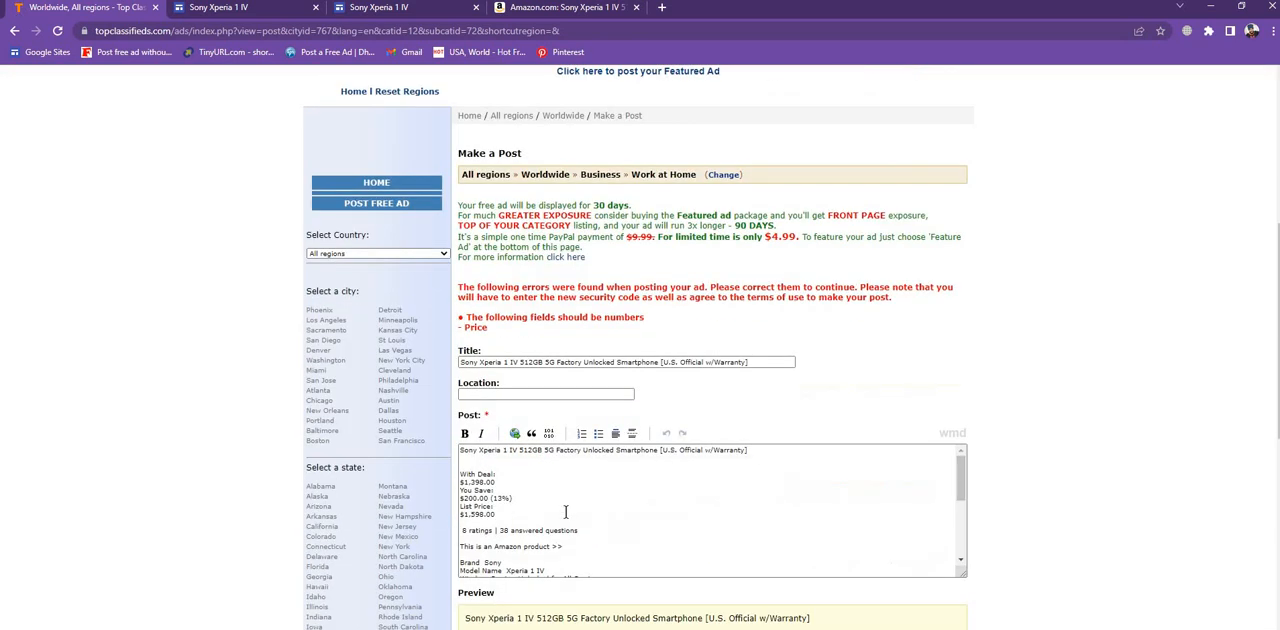
scroll(565, 512, "down", 6)
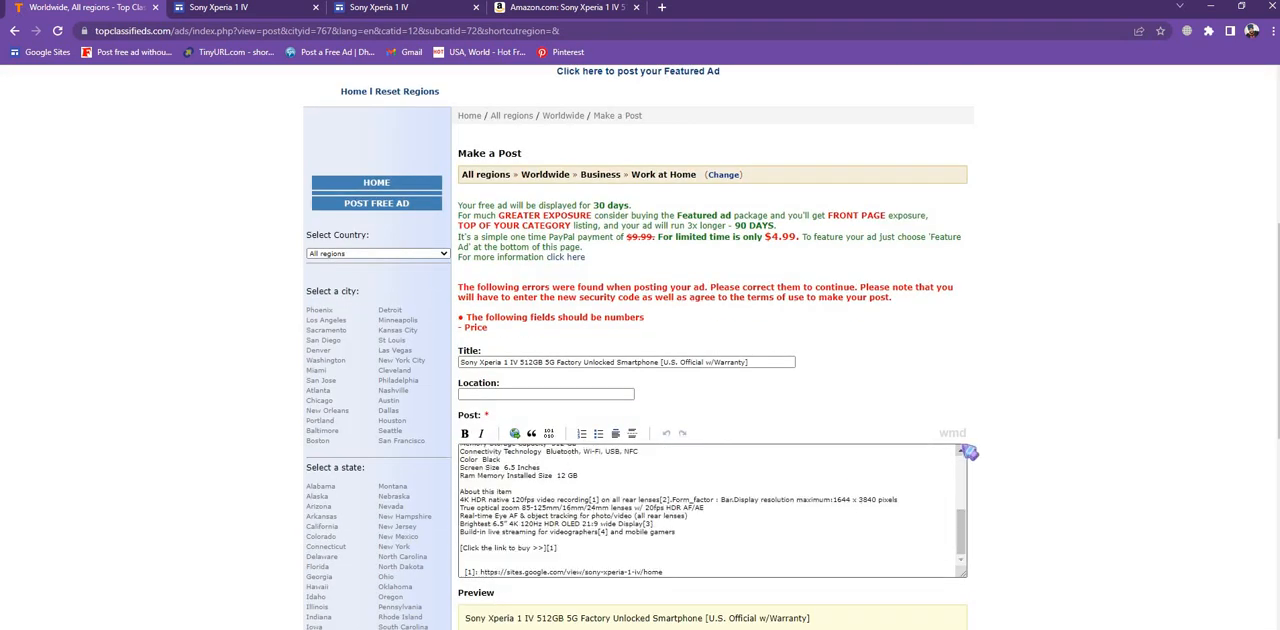
scroll(1020, 440, "down", 5)
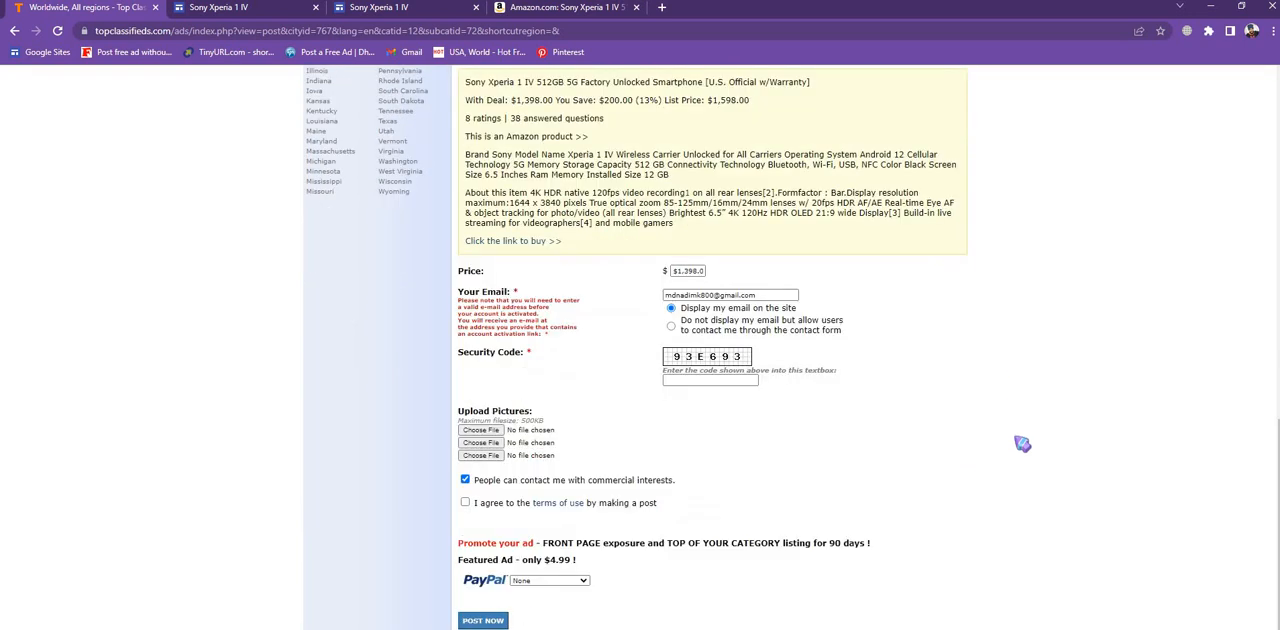
scroll(1022, 443, "down", 1)
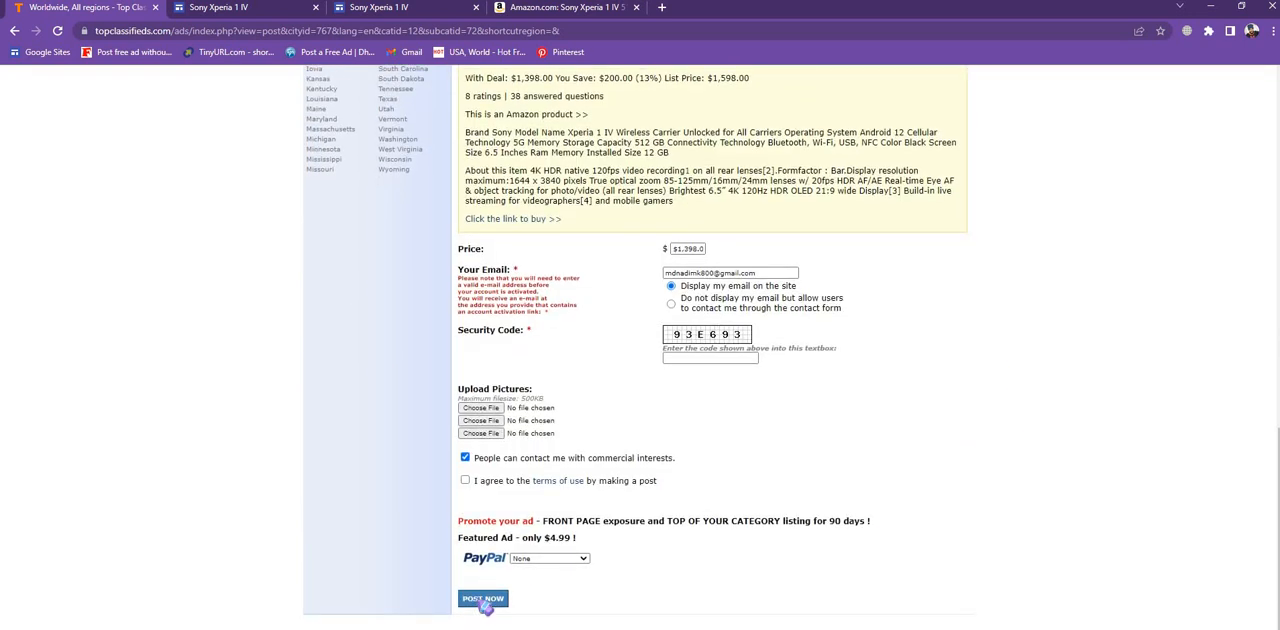
left_click(696, 355)
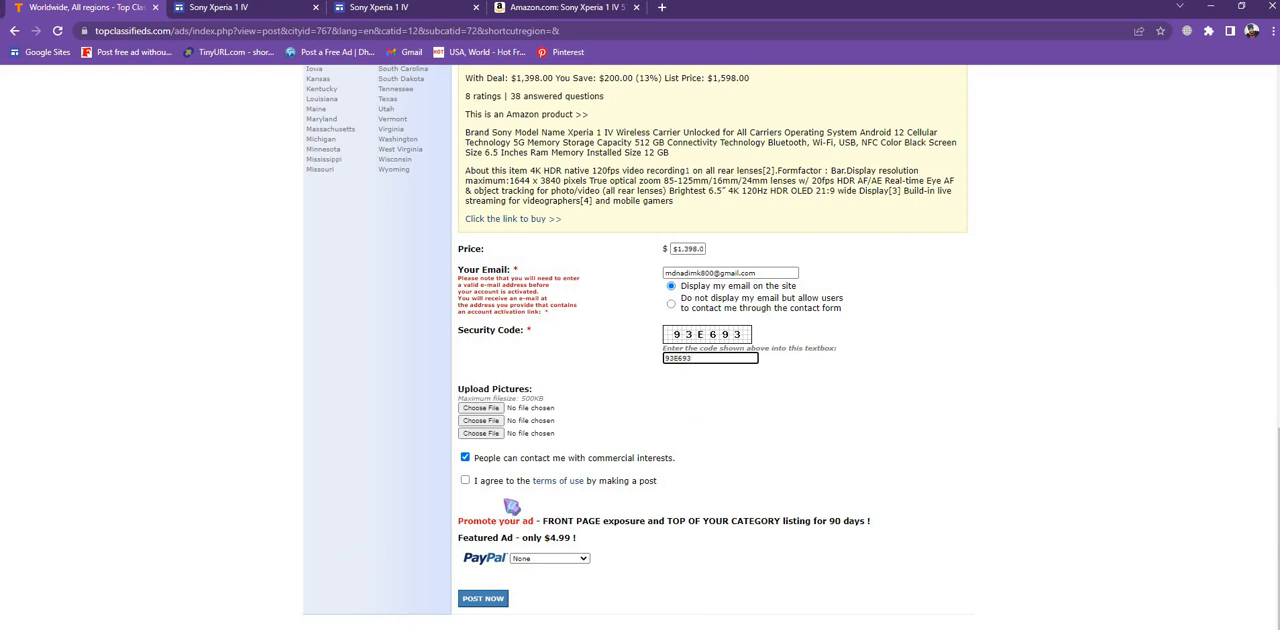
left_click(466, 481)
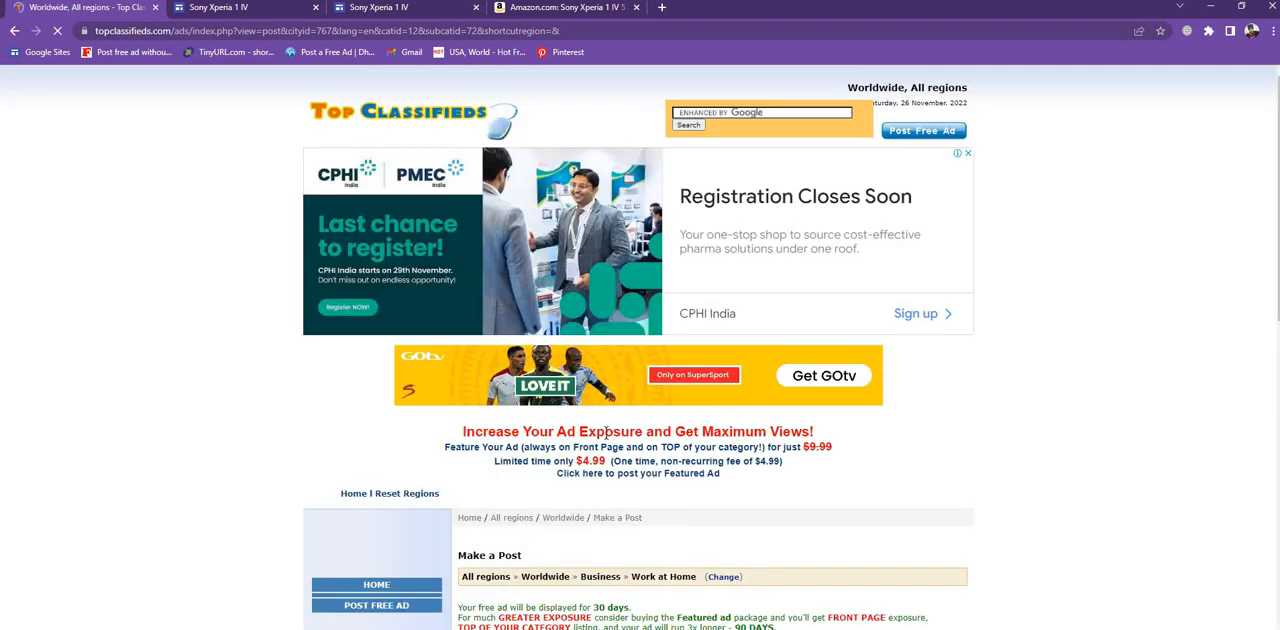
- Upload the Desktop image 41Lqw+OF15L._AC_.jpg as the ad's first picture
scroll(670, 462, "down", 2)
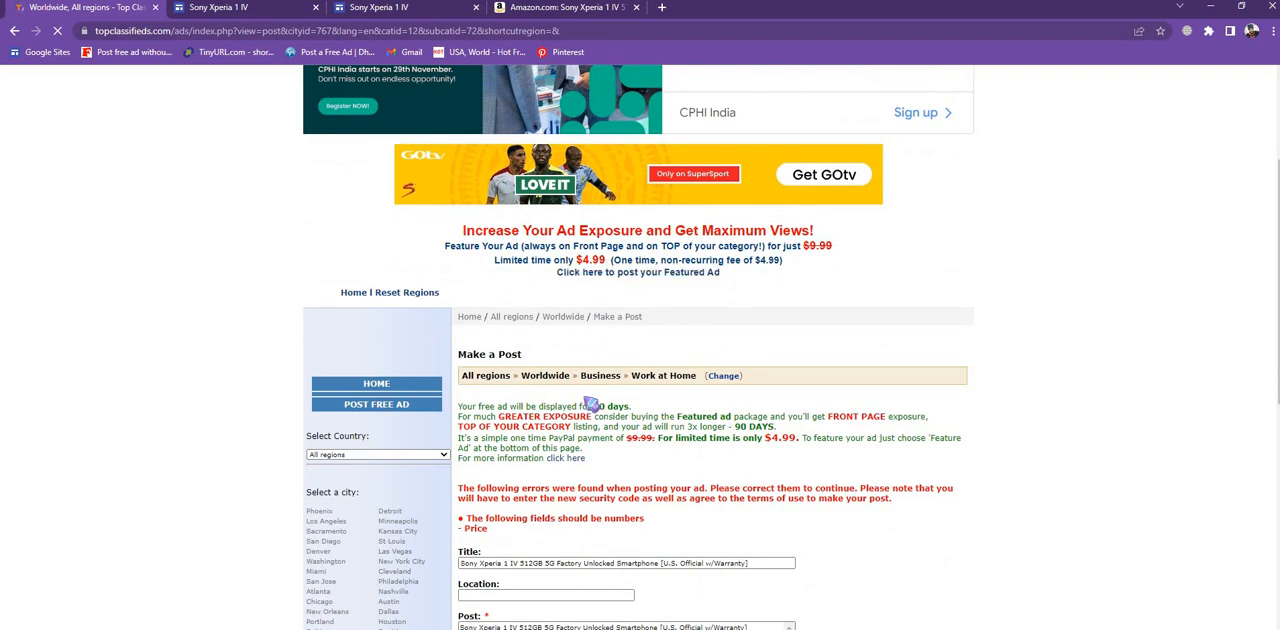
scroll(592, 403, "down", 1)
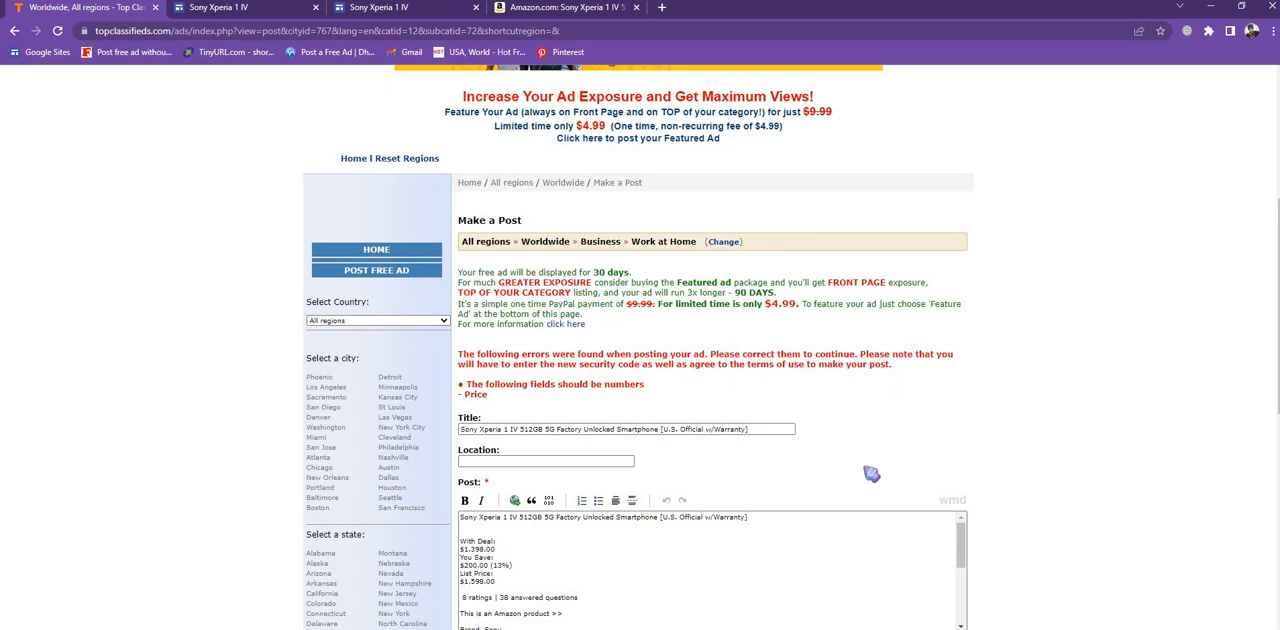
scroll(869, 420, "down", 1)
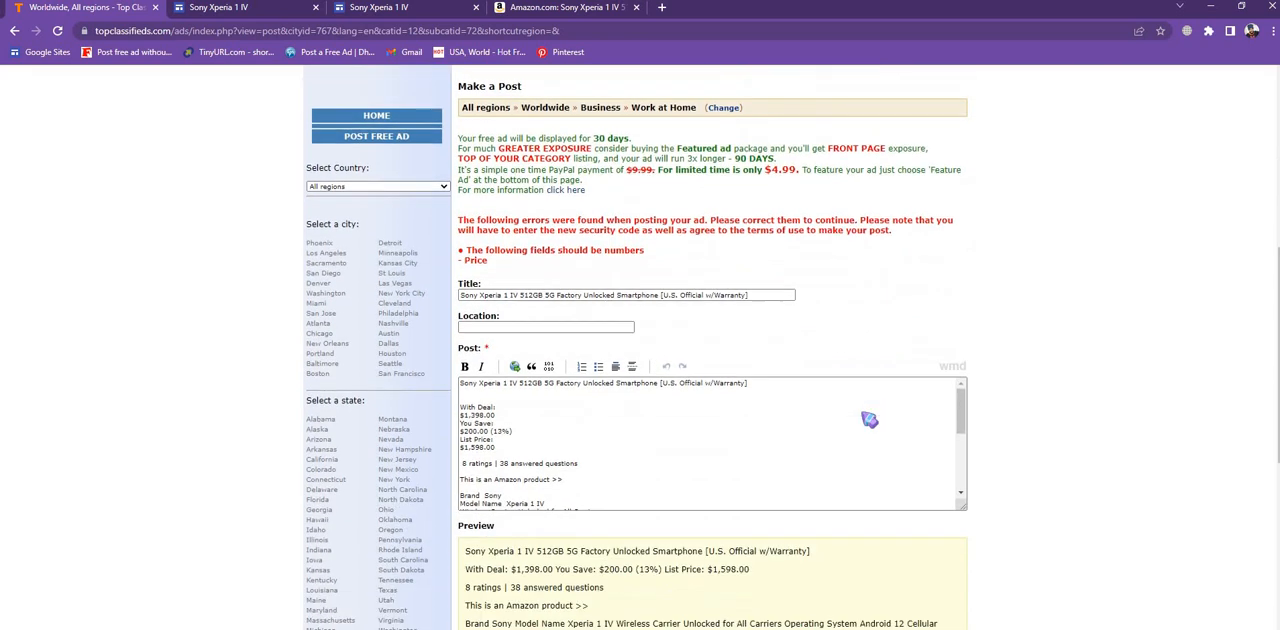
scroll(861, 412, "down", 1)
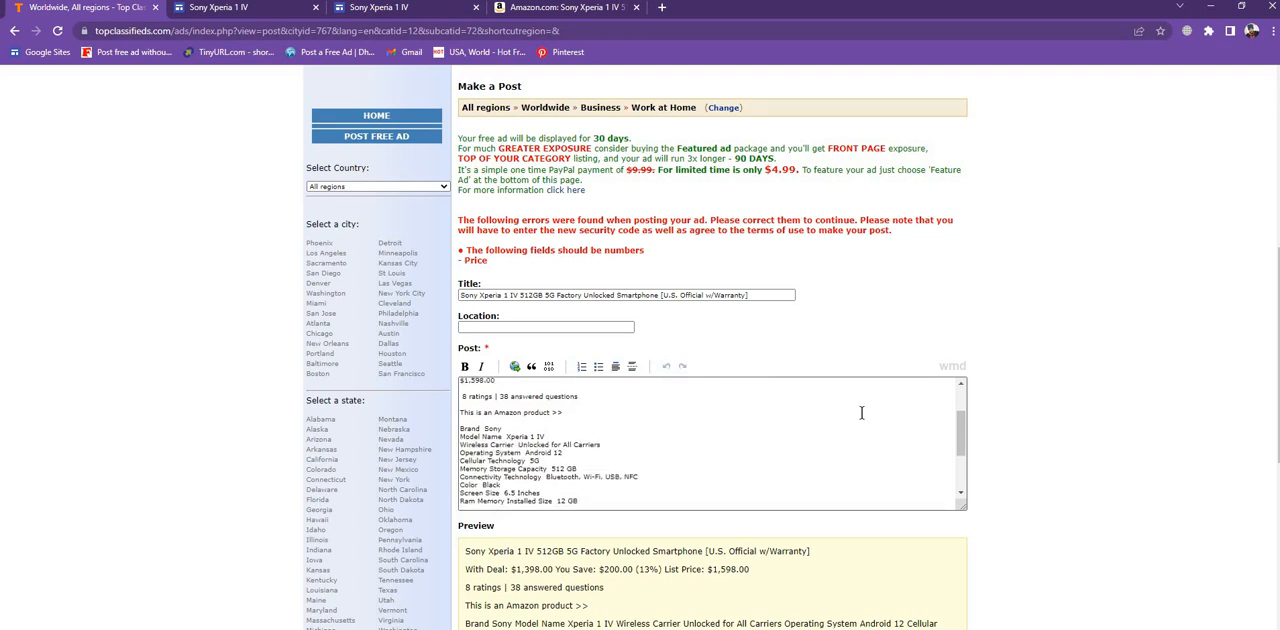
scroll(861, 412, "down", 2)
scroll(815, 508, "down", 1)
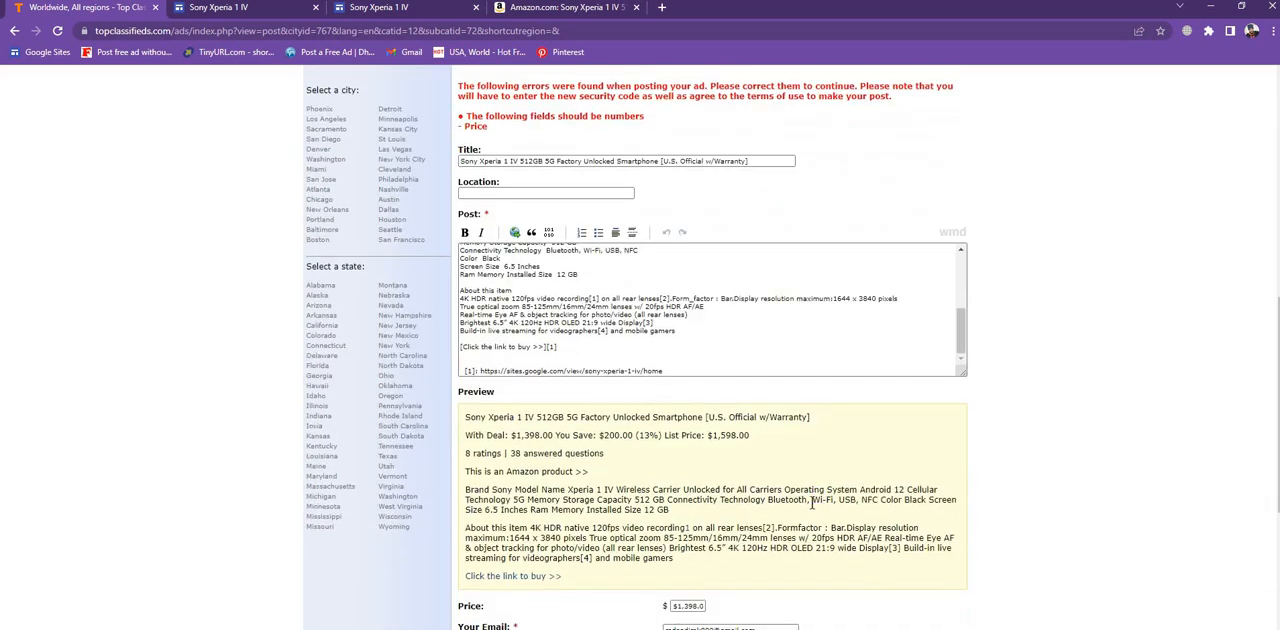
scroll(812, 505, "down", 2)
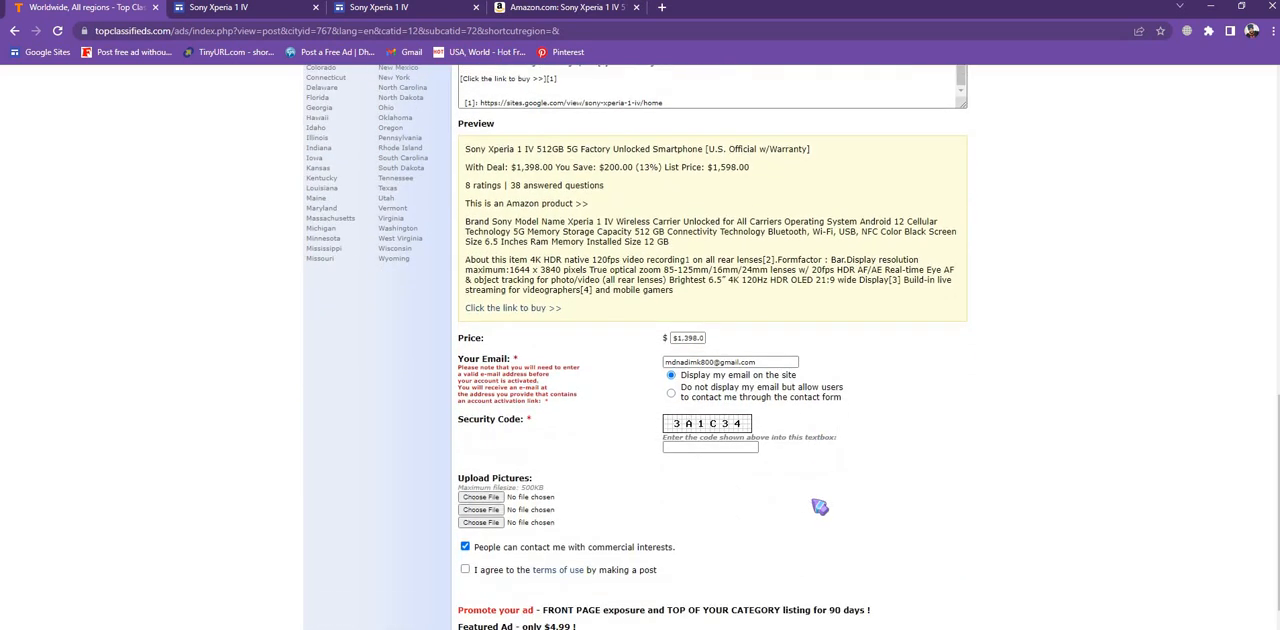
left_click(481, 498)
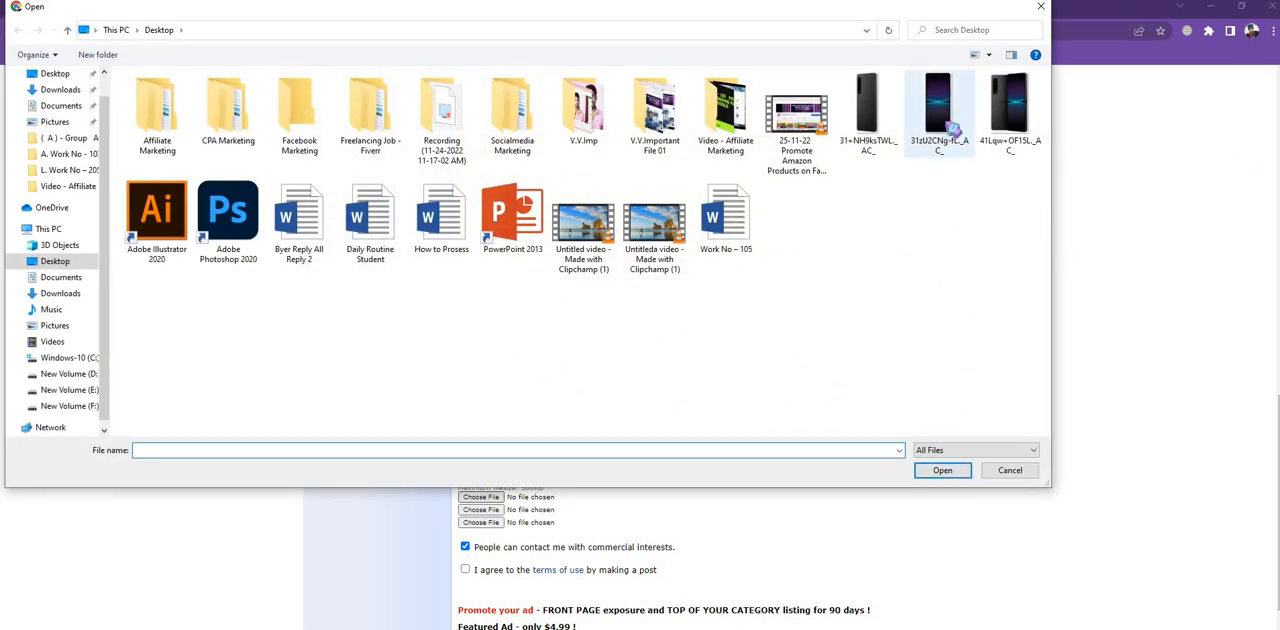
left_click(1015, 128)
double_click(1015, 128)
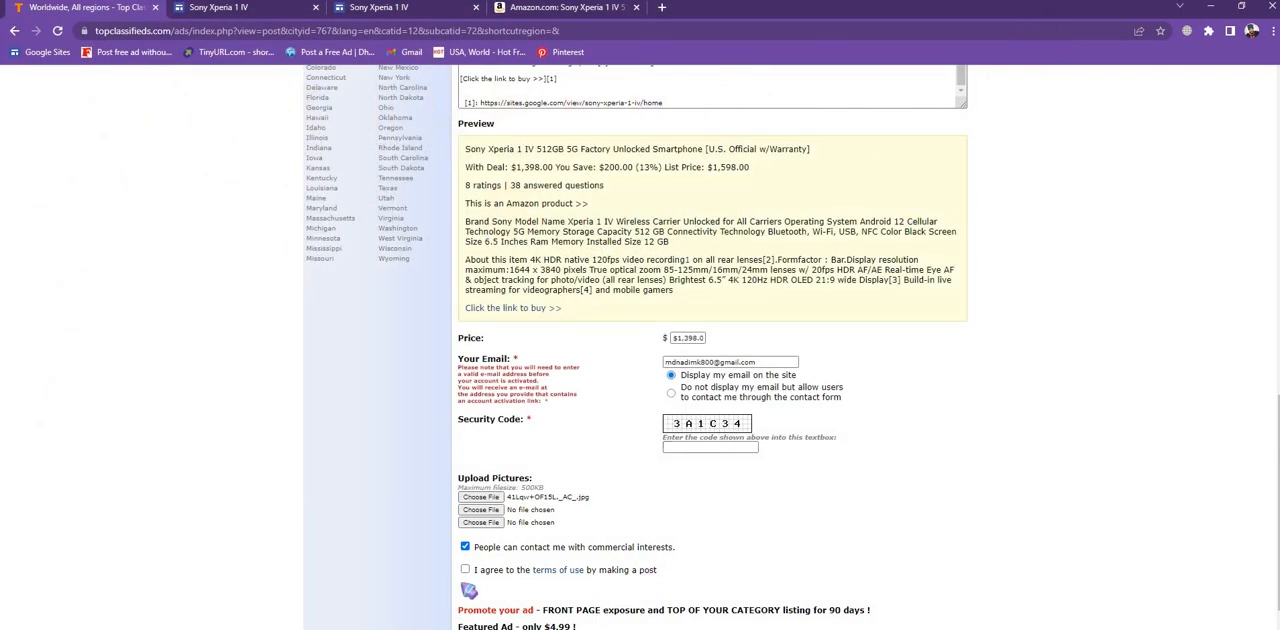
- Accept the terms of use, enter the new security code and submit the ad with Post Now
left_click(465, 569)
scroll(578, 530, "down", 1)
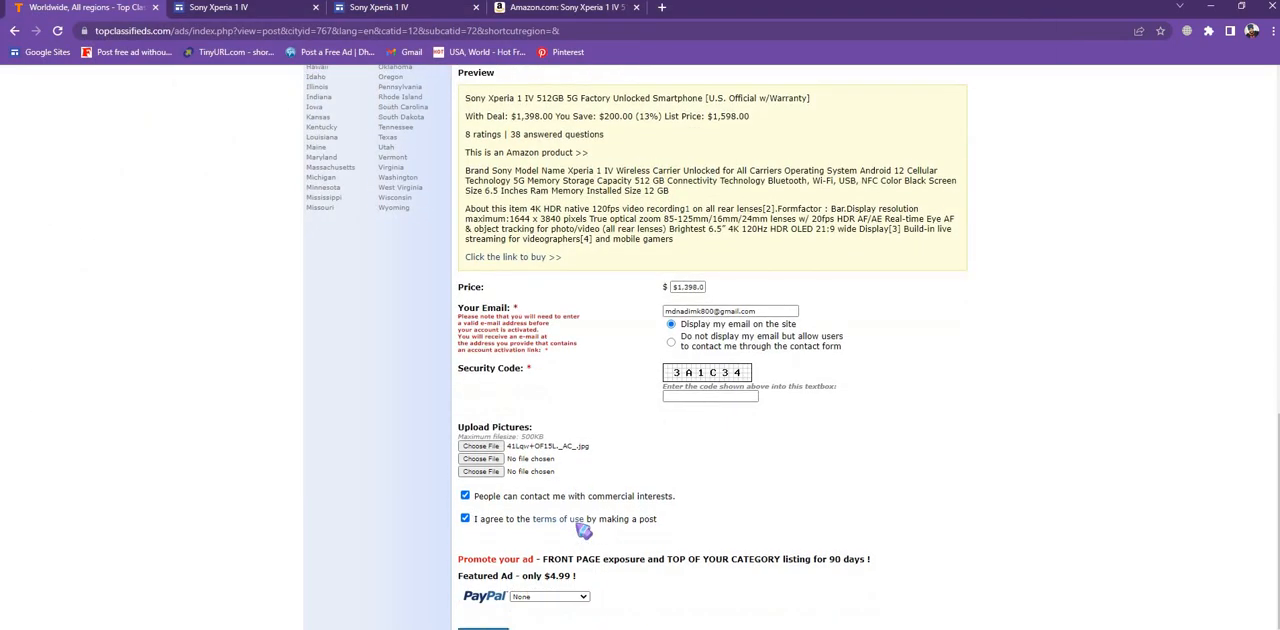
left_click(745, 359)
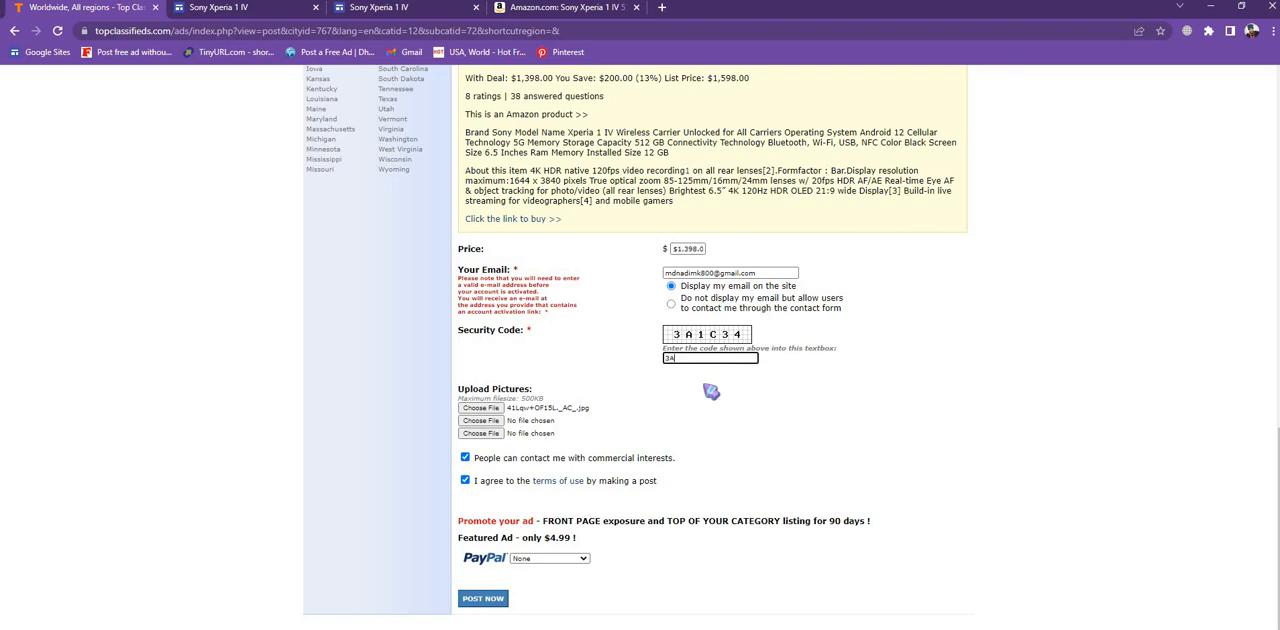
type("3A4")
key("BackSpace")
type("1C34")
left_click(493, 600)
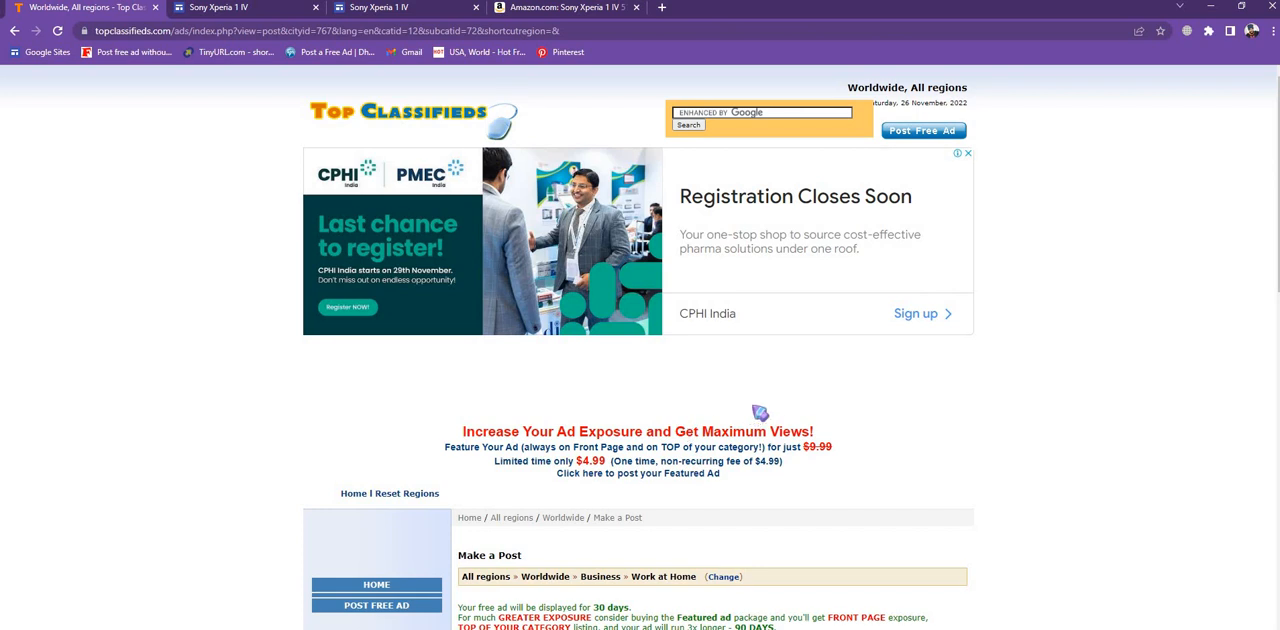
- Open Gmail in a new browser tab
scroll(753, 418, "down", 2)
scroll(763, 418, "down", 2)
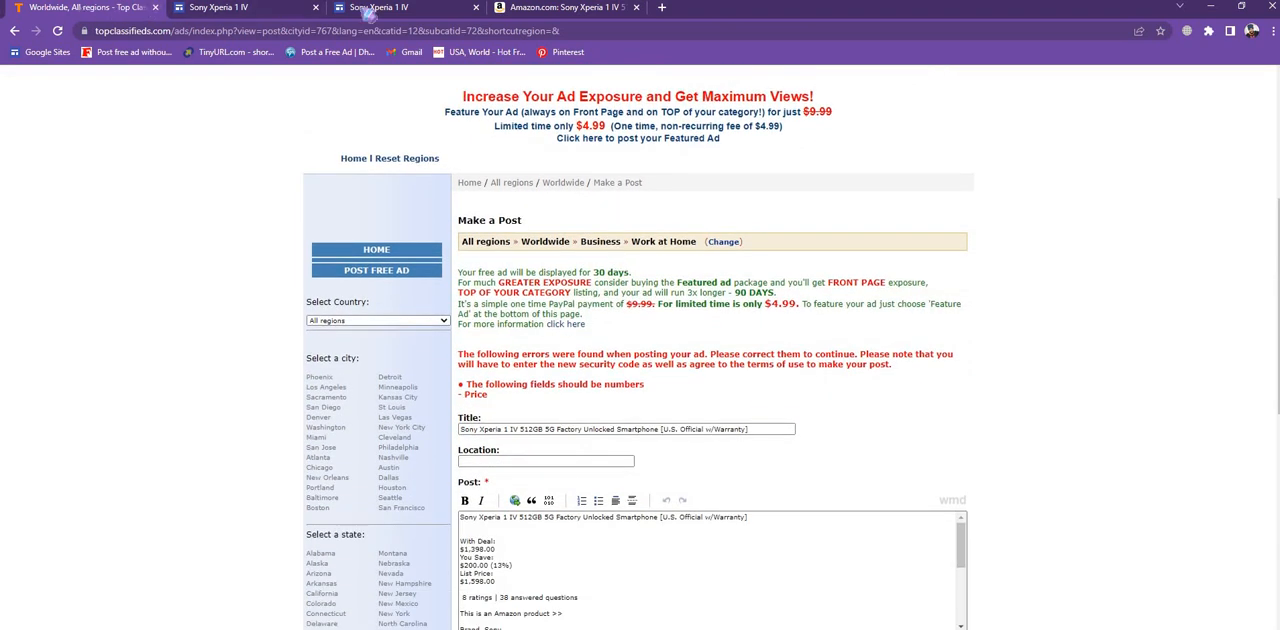
left_click(661, 8)
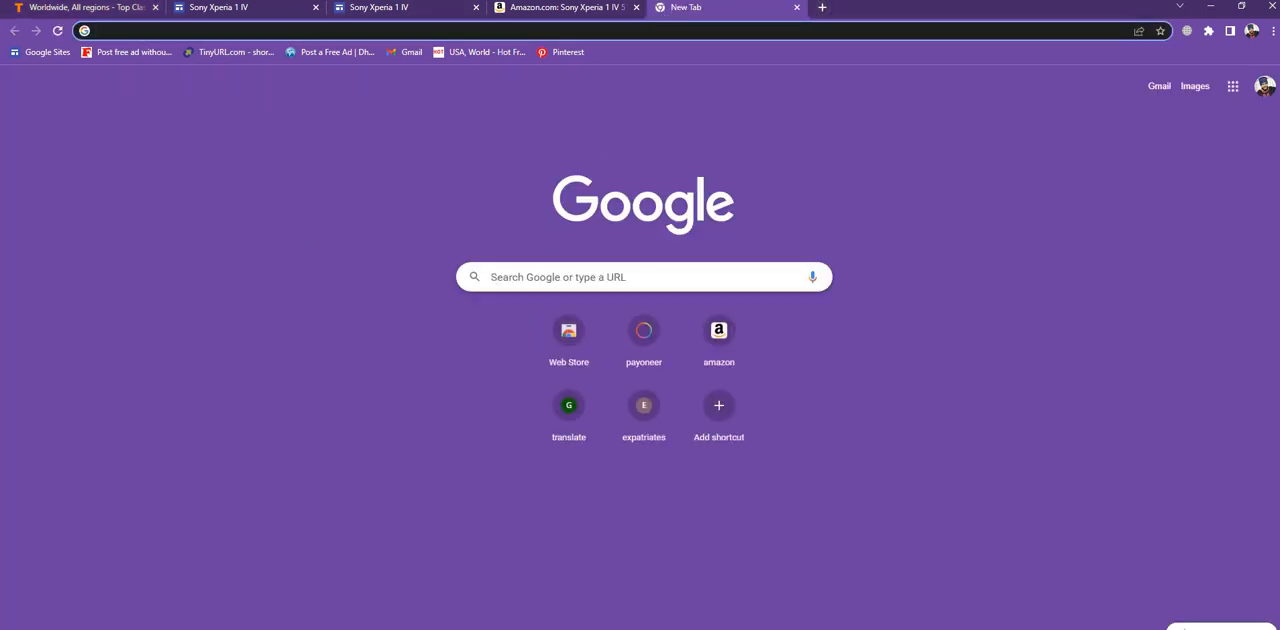
left_click(1161, 88)
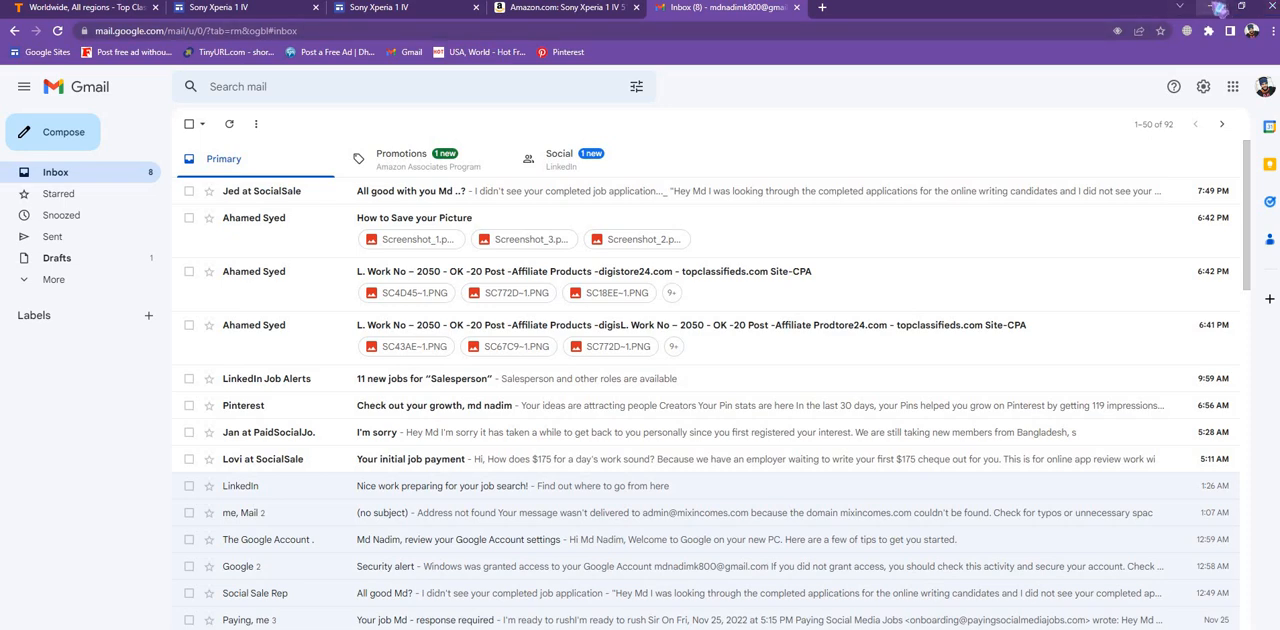
- Minimize the browser, browse the desktop Affiliate Marketing folder's subfolders in File Explorer and close the window
left_click(1215, 8)
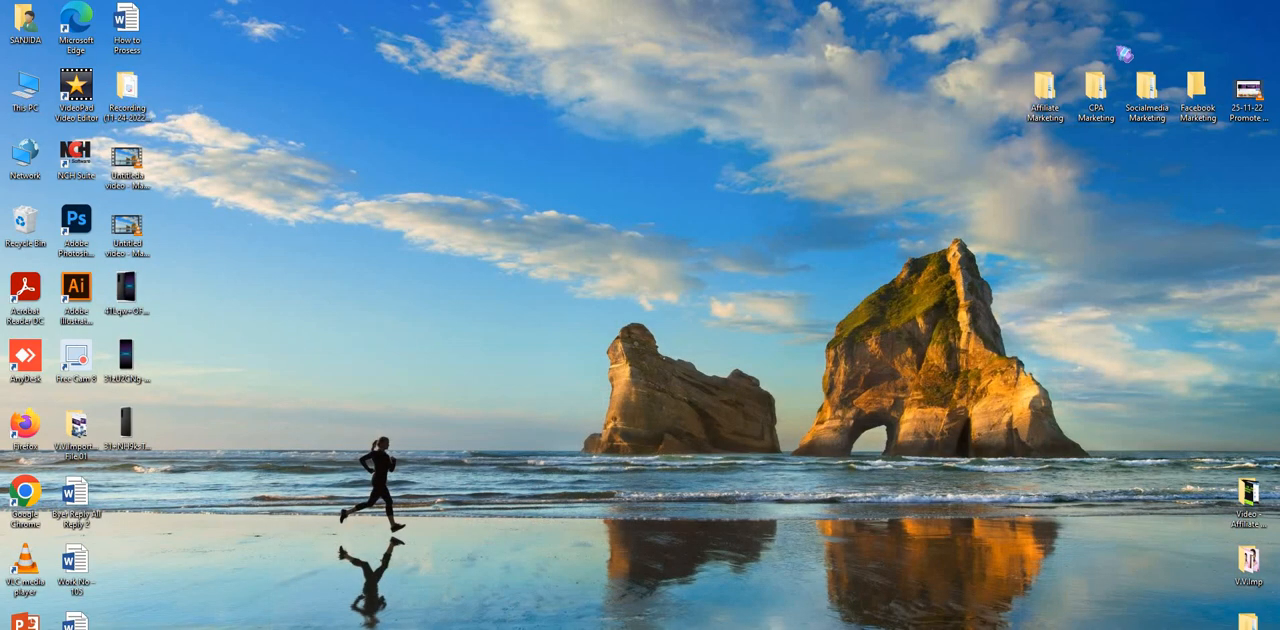
double_click(1045, 95)
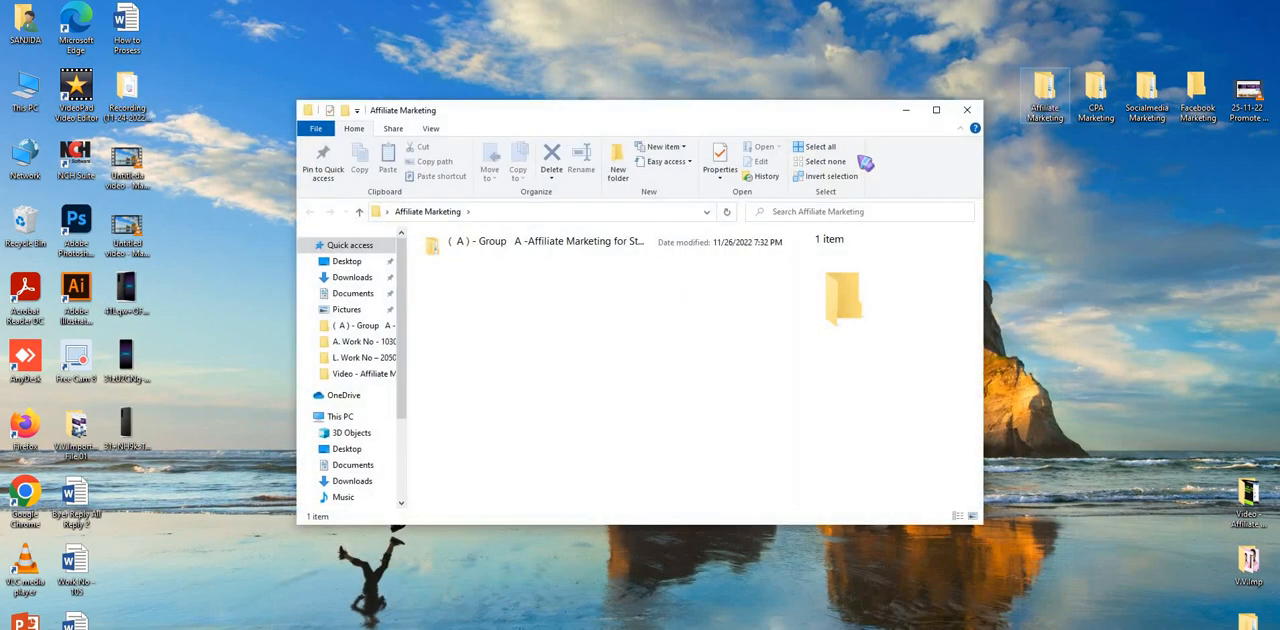
left_click(521, 243)
double_click(521, 243)
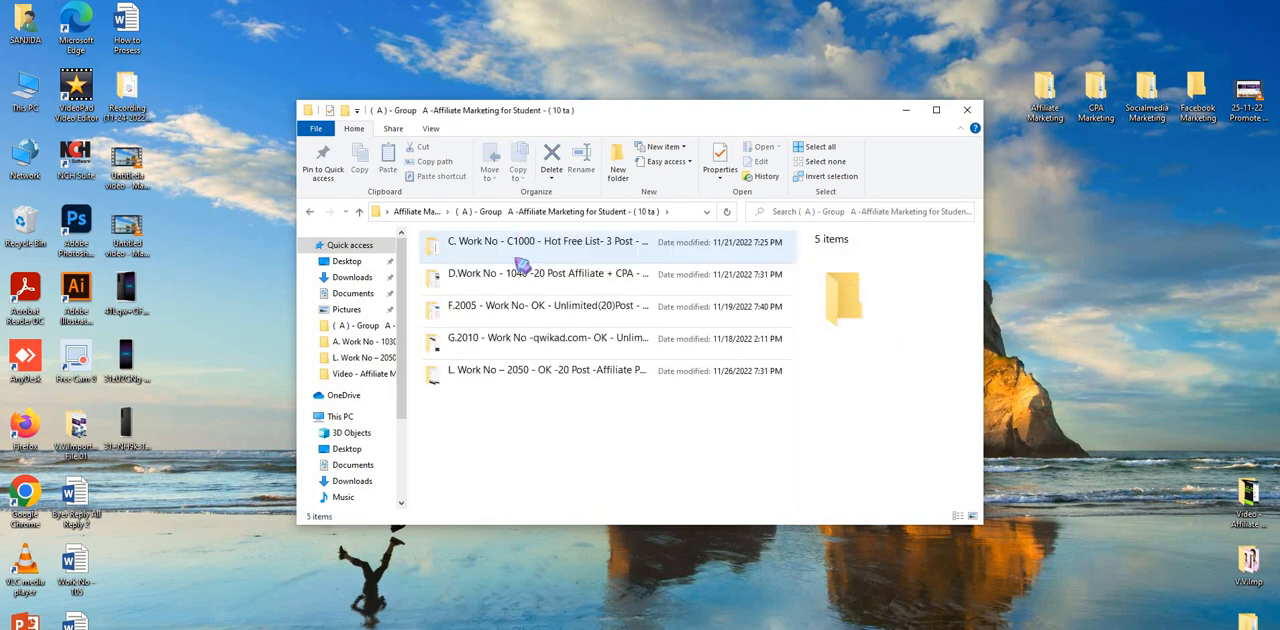
left_click(528, 255)
double_click(528, 255)
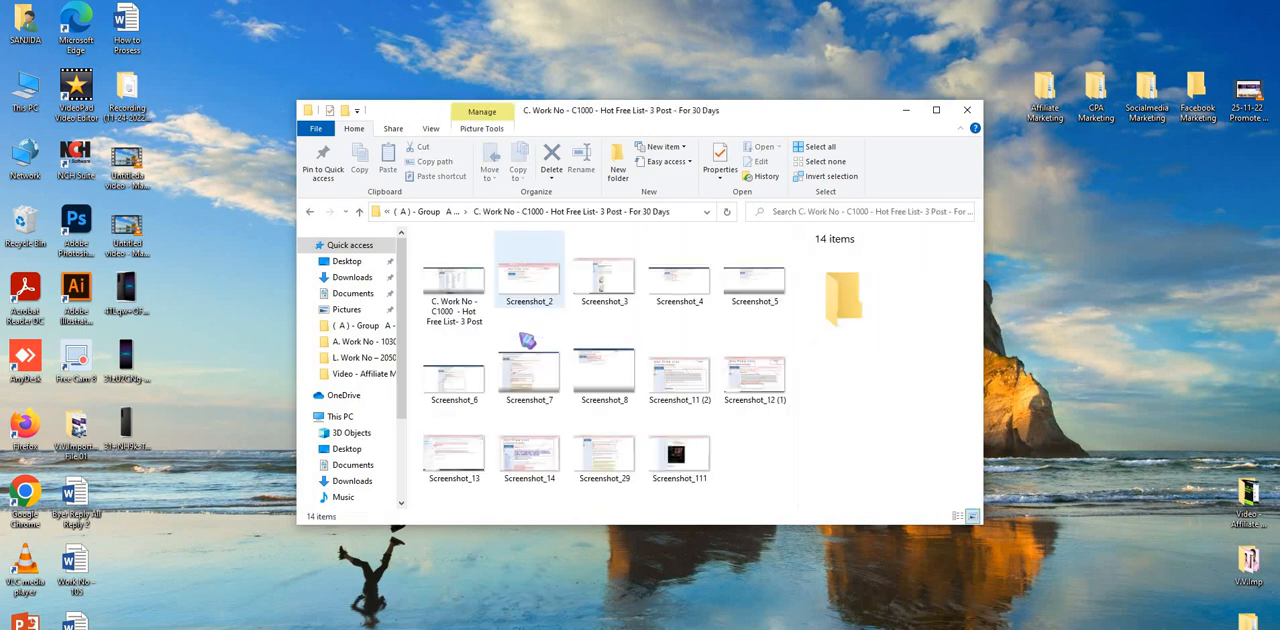
left_click(359, 211)
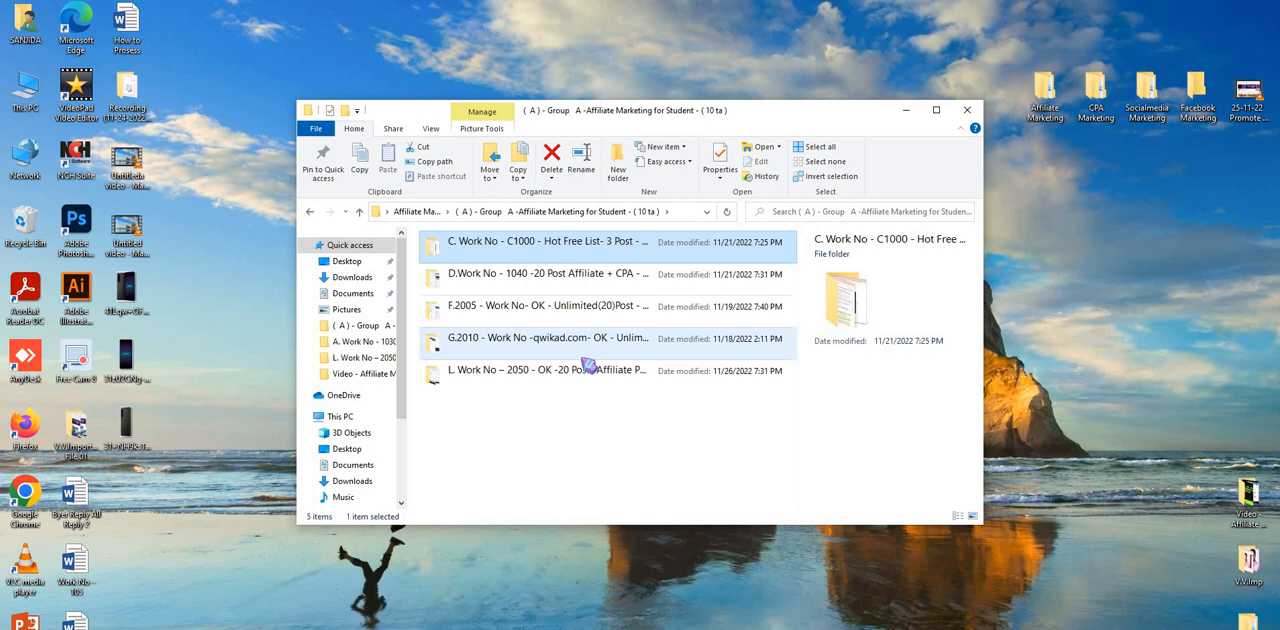
left_click(1083, 209)
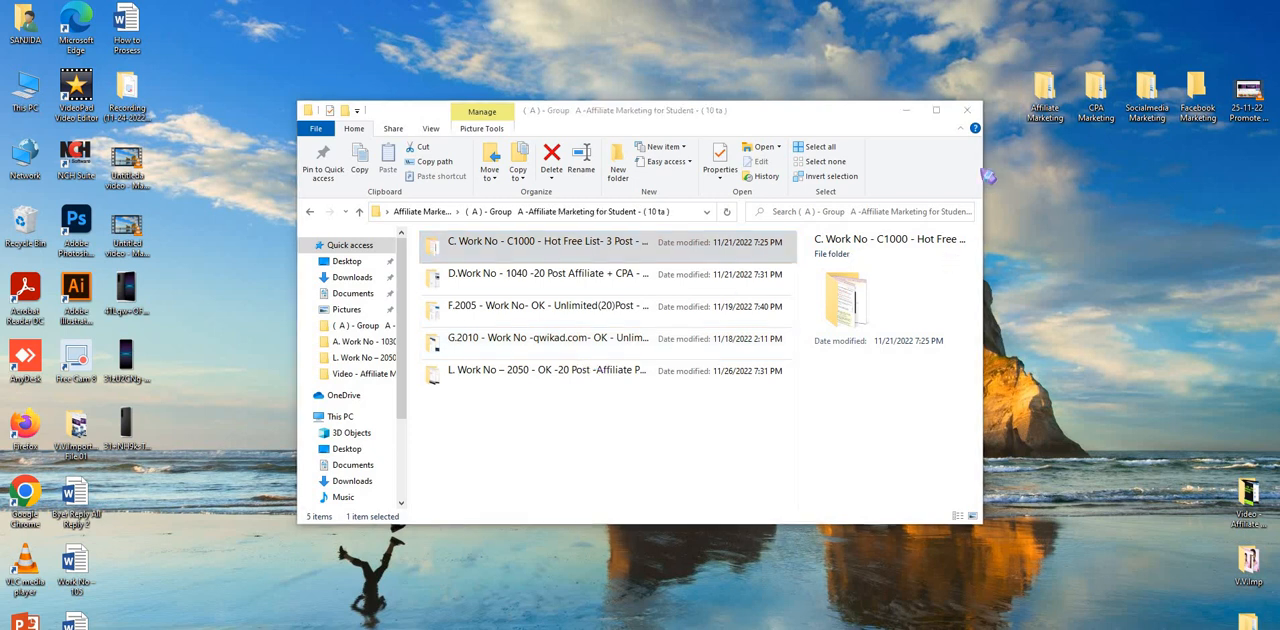
left_click(967, 111)
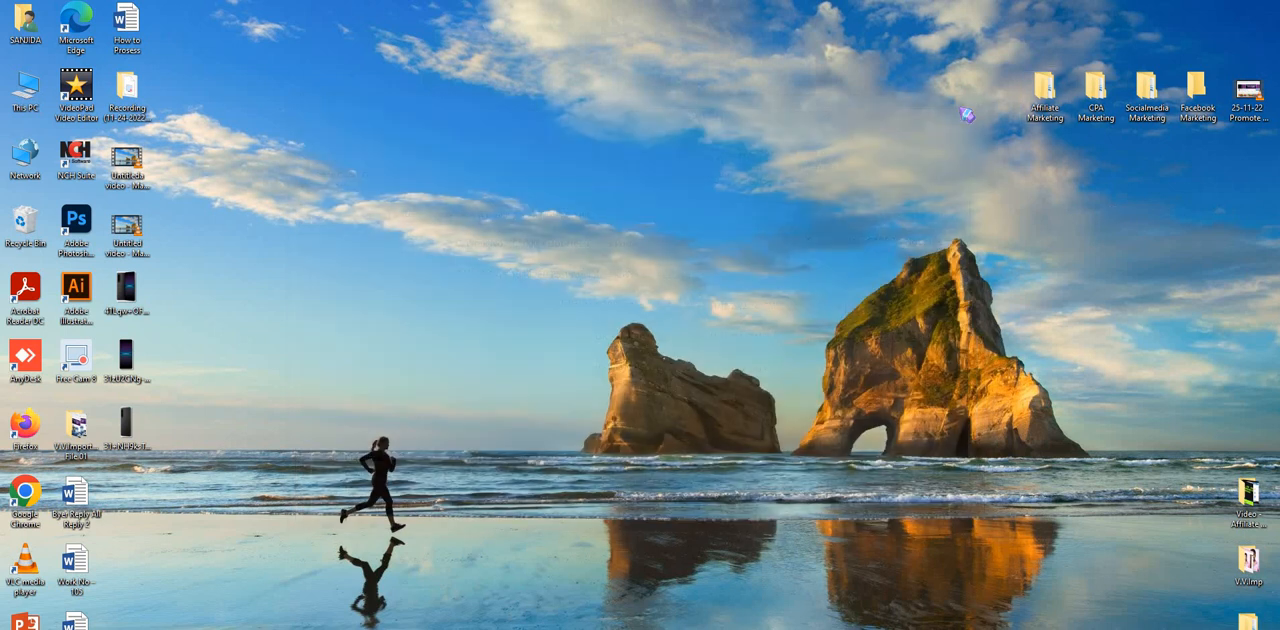